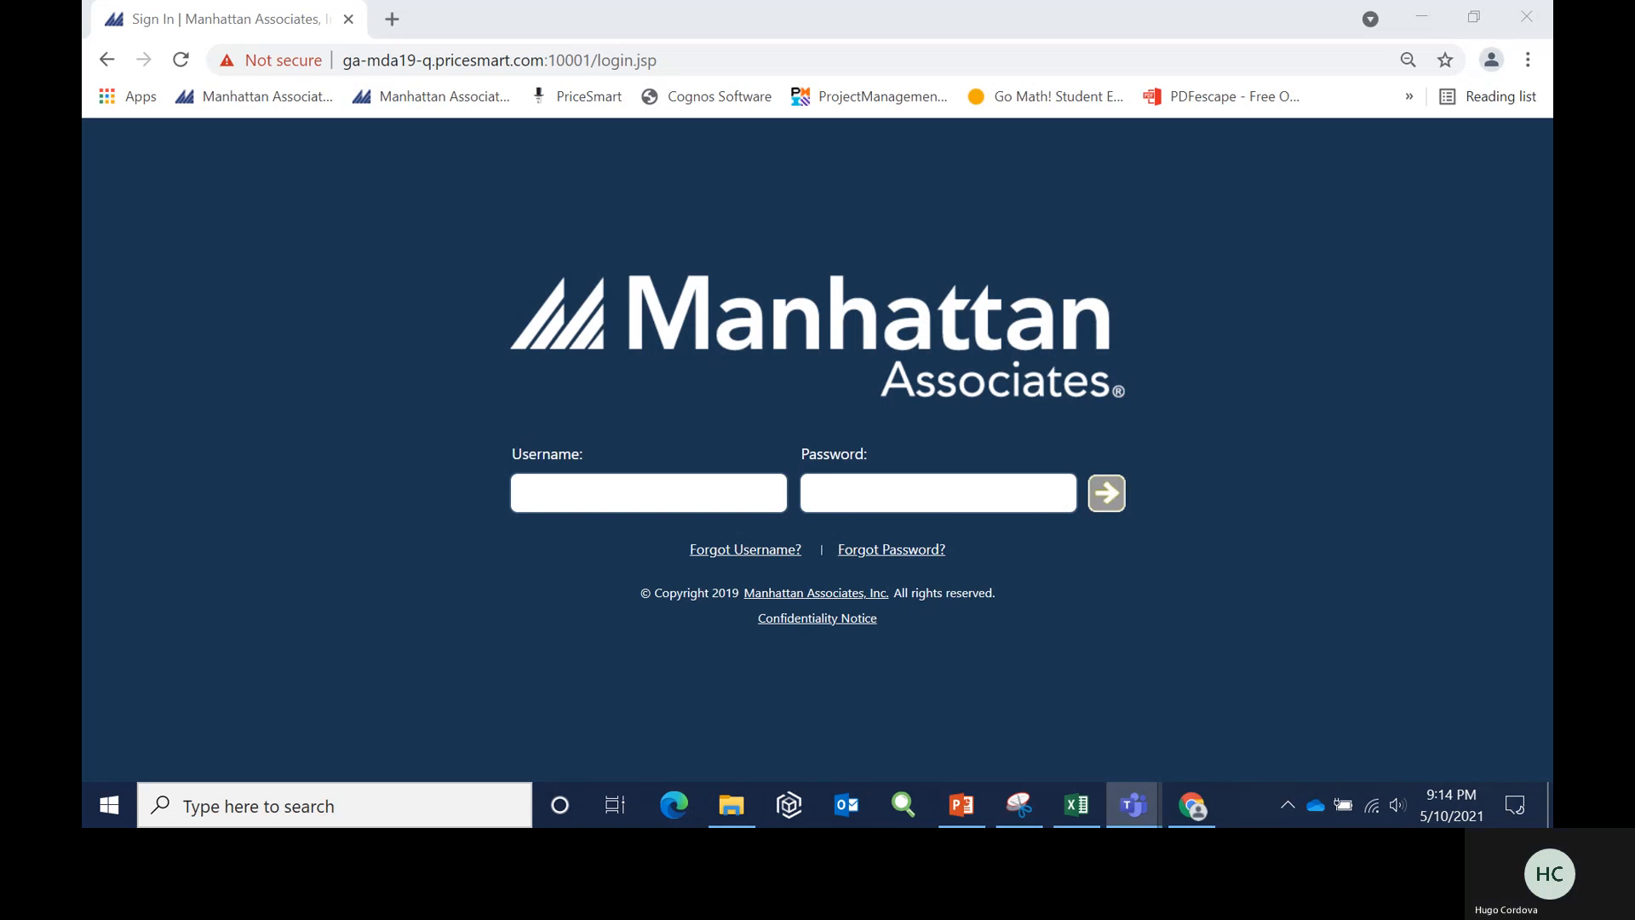
- Sign in as Badia_User with the account password and send the form despite the insecure connection
click(618, 503)
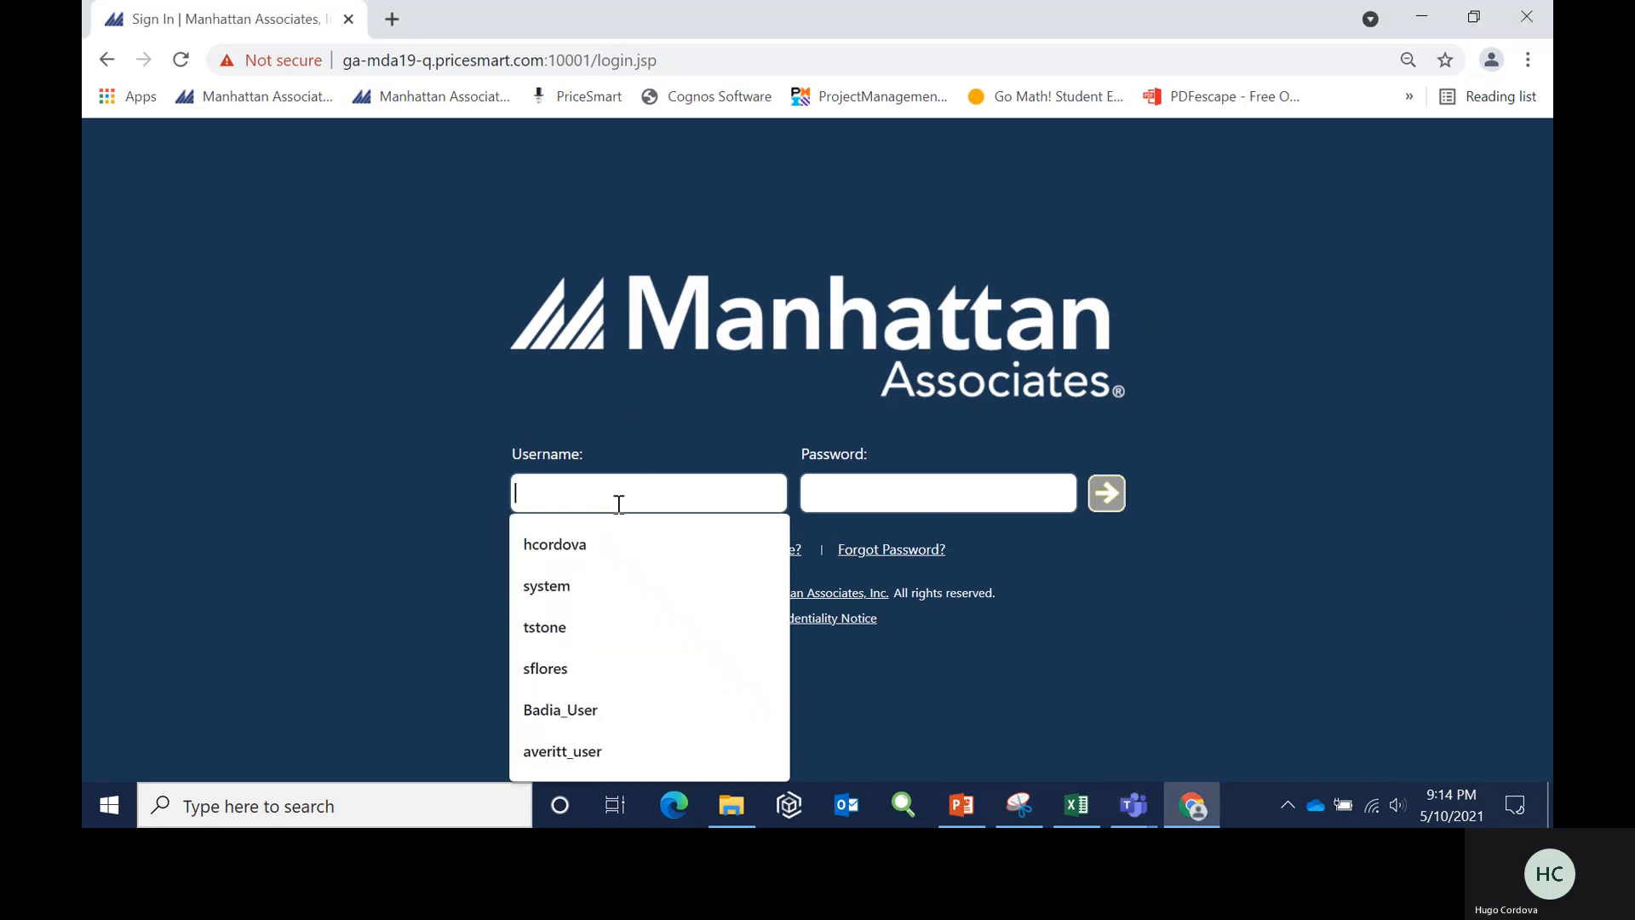
click(605, 709)
click(861, 498)
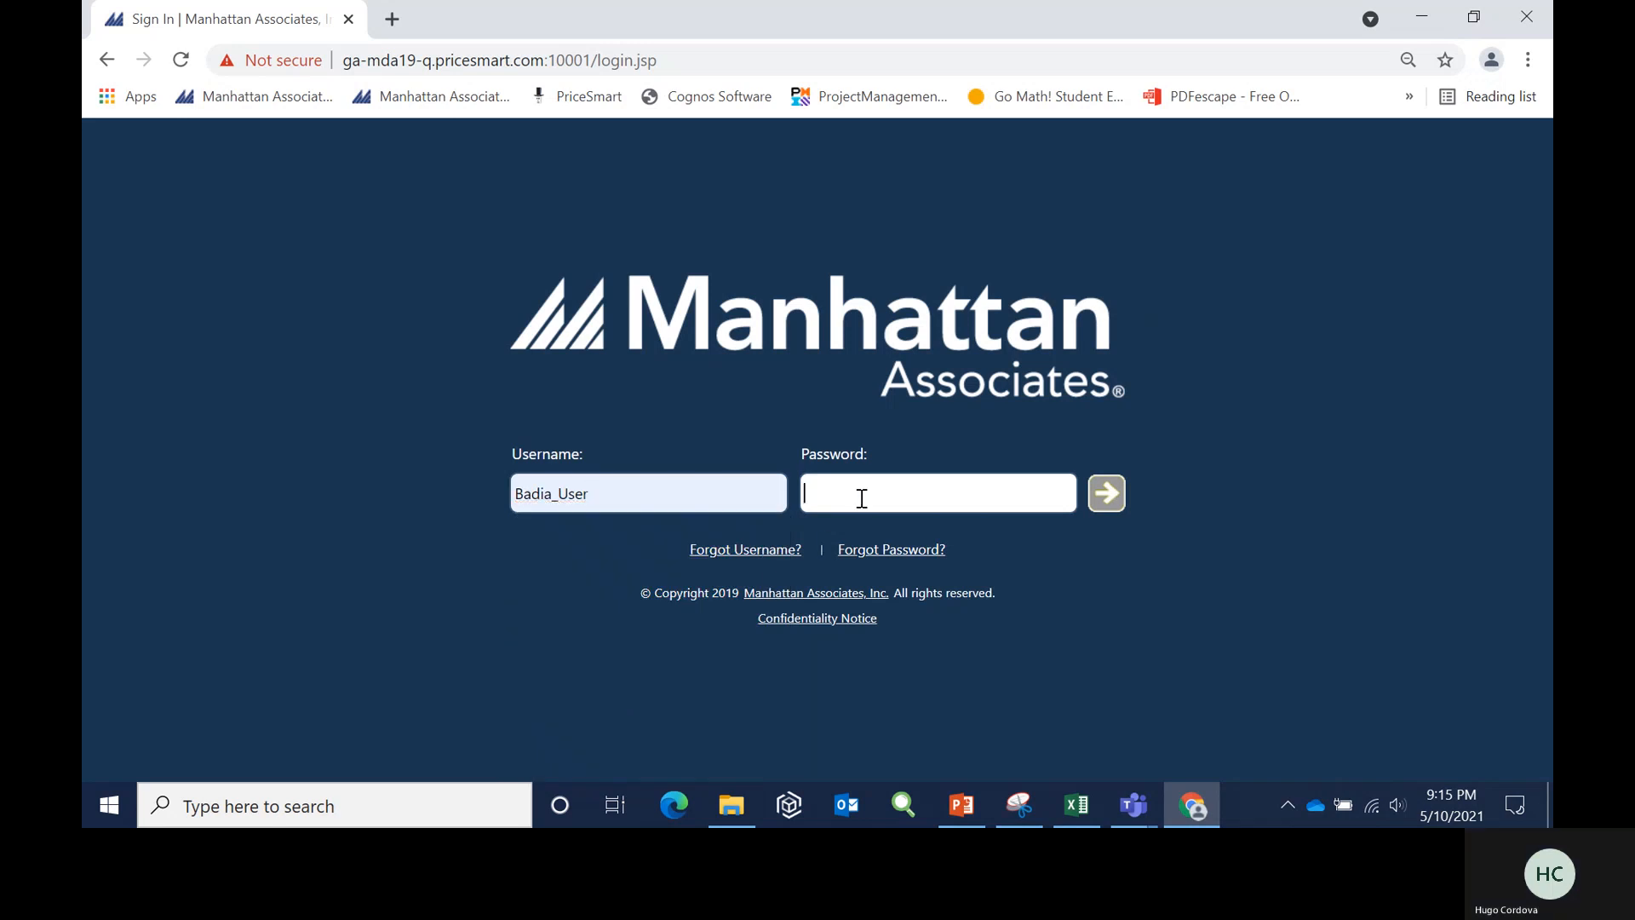
text(••••••)
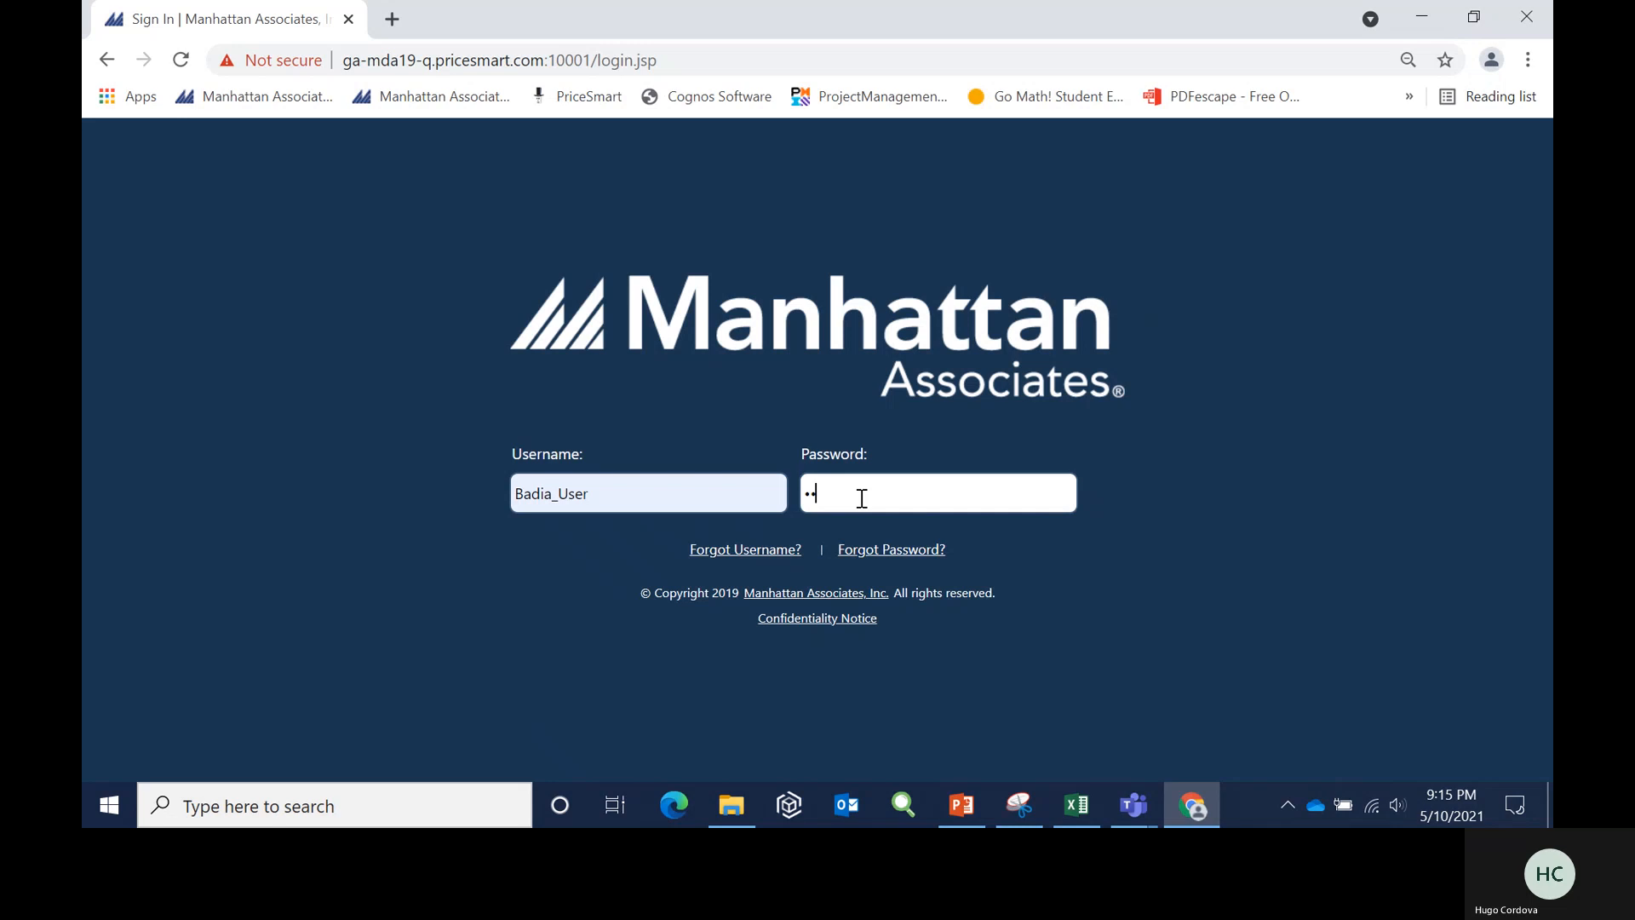
text(•••)
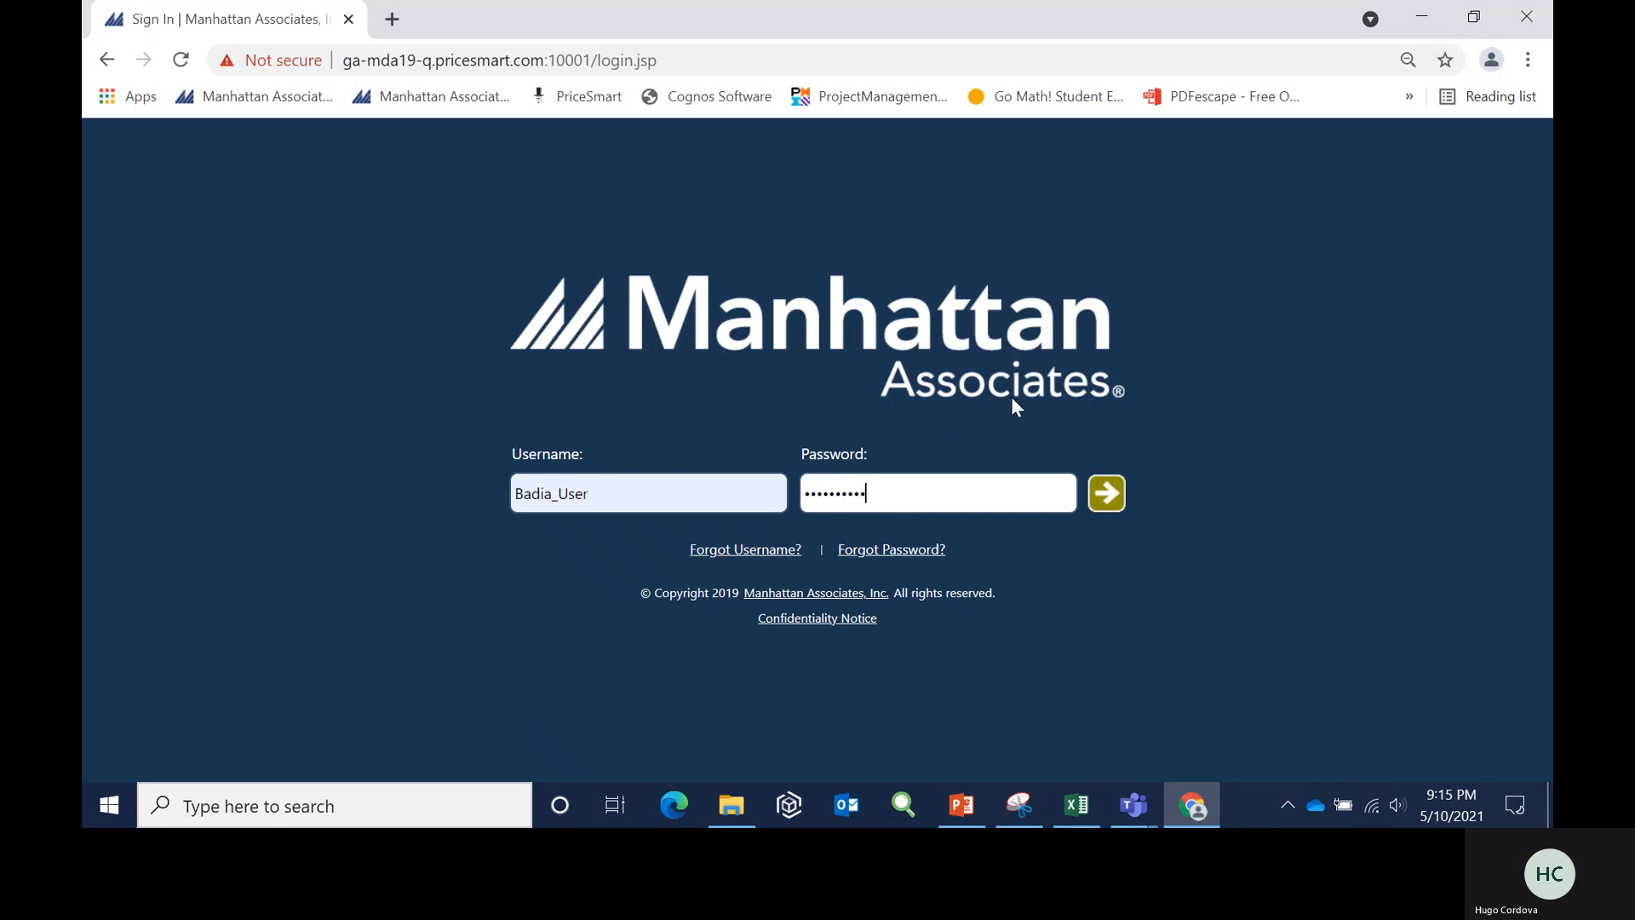
click(1107, 494)
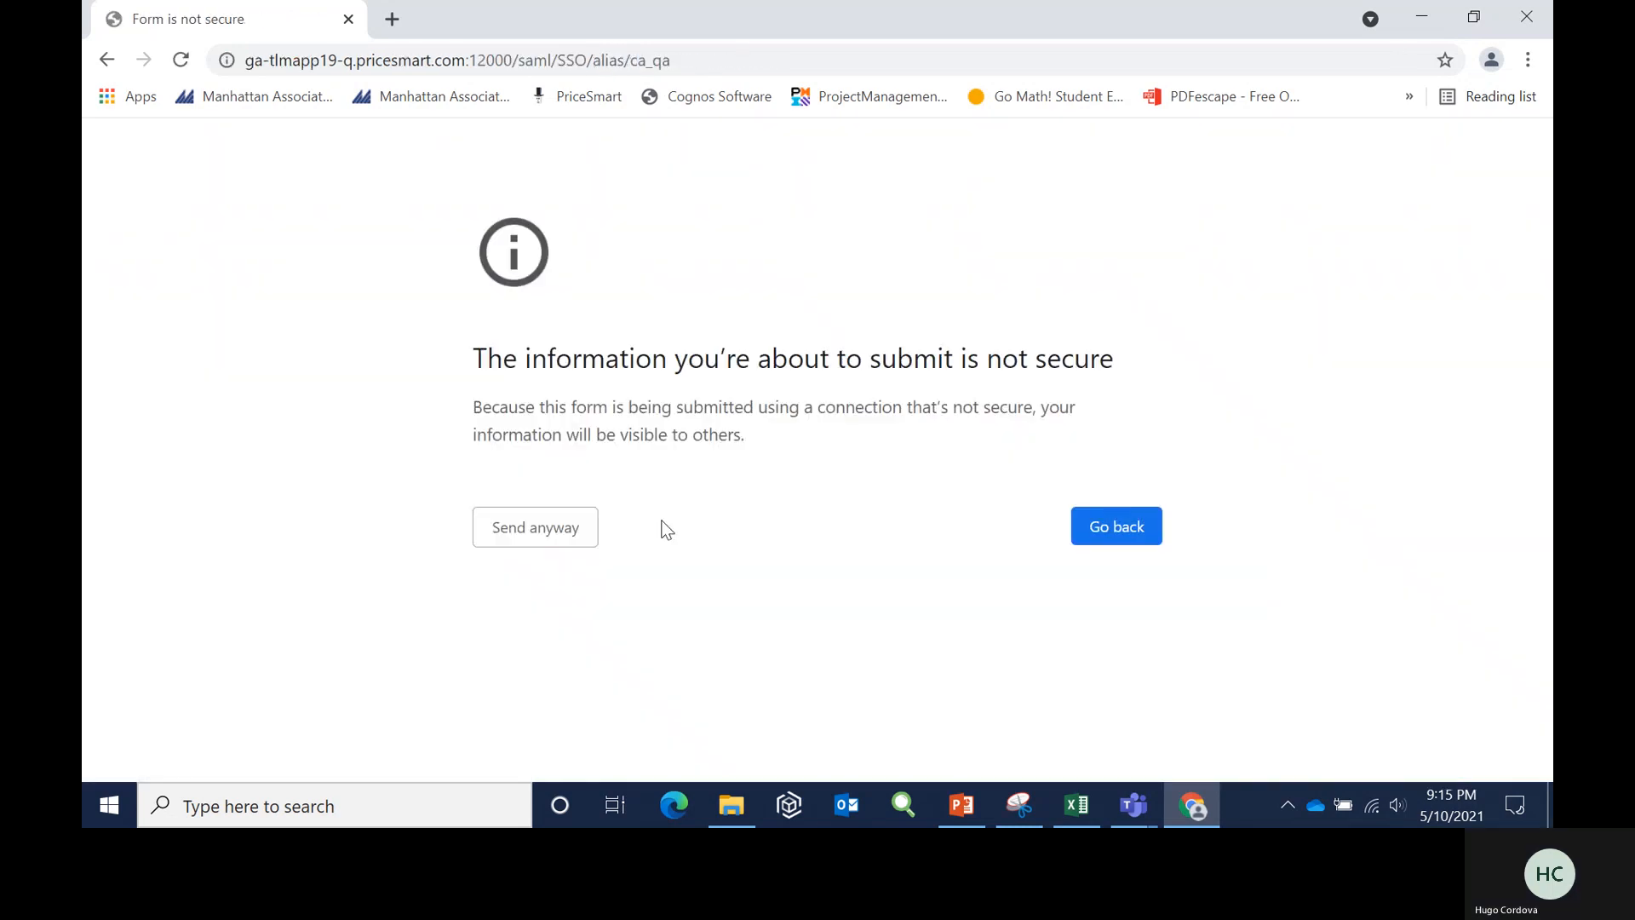
click(534, 533)
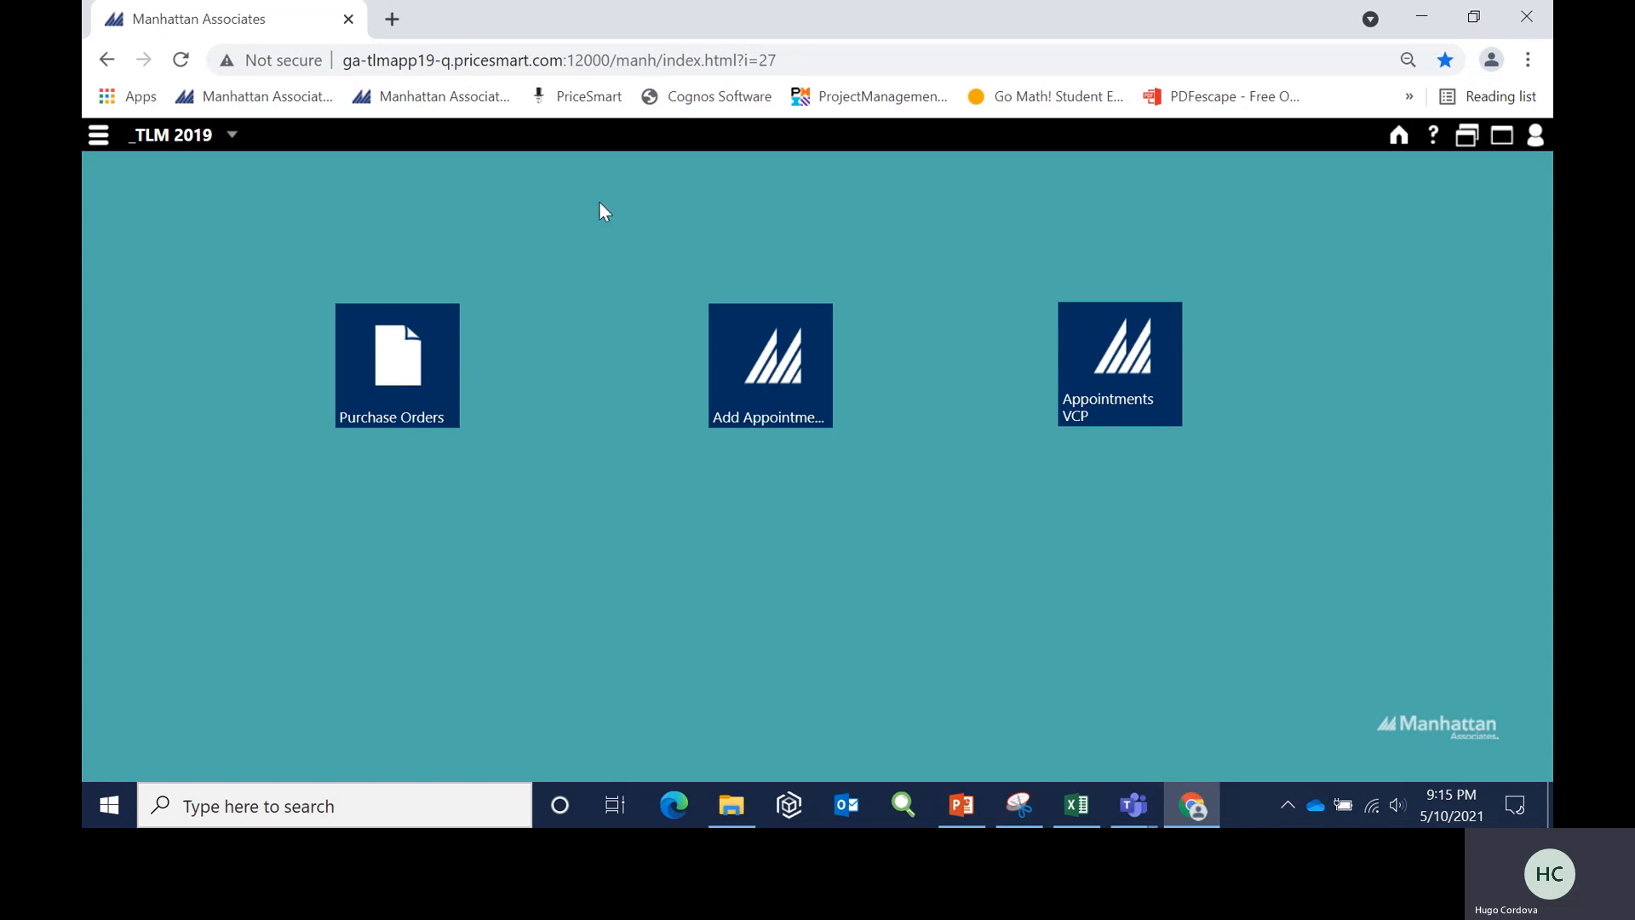
- Open the Purchase Orders list and clear the purchase order number from its search filter
click(397, 360)
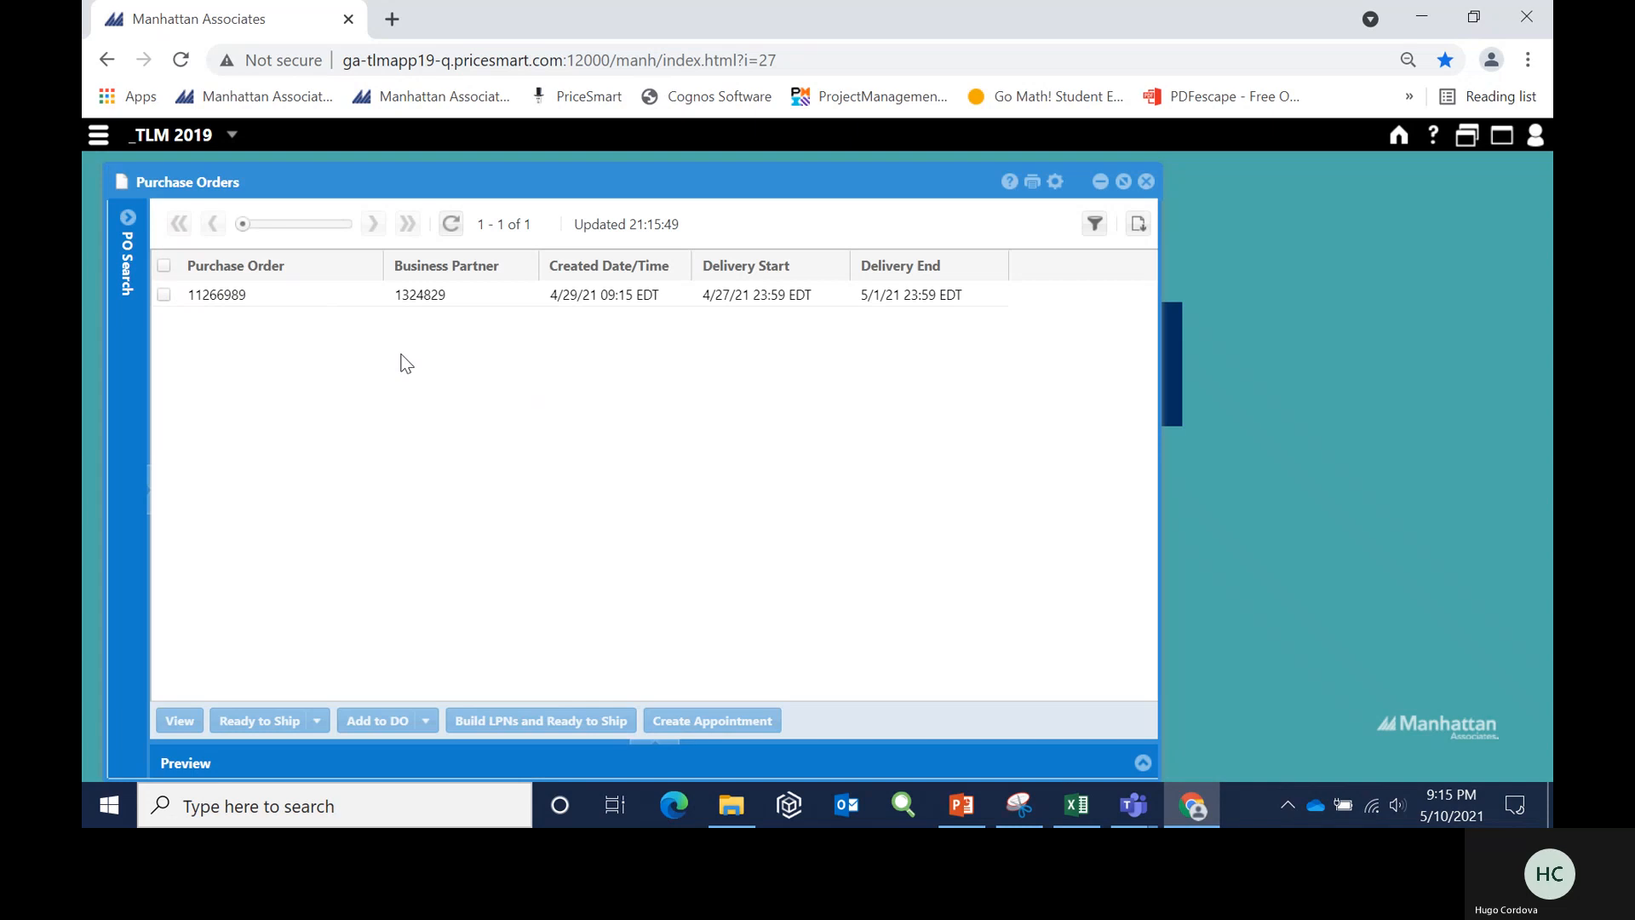
click(128, 219)
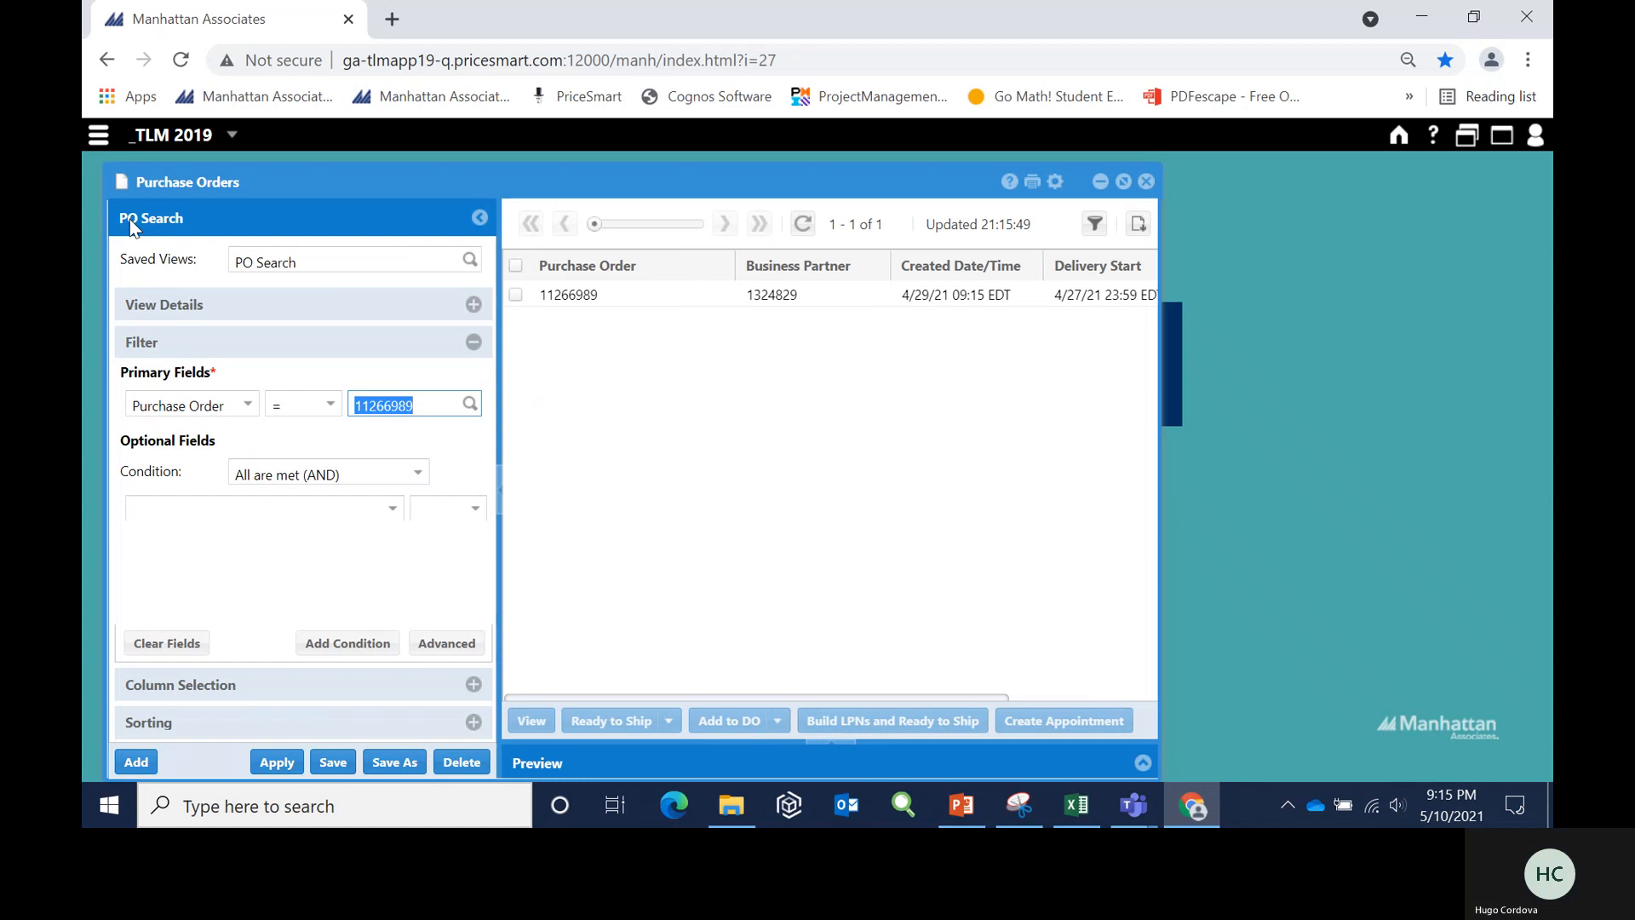
click(422, 404)
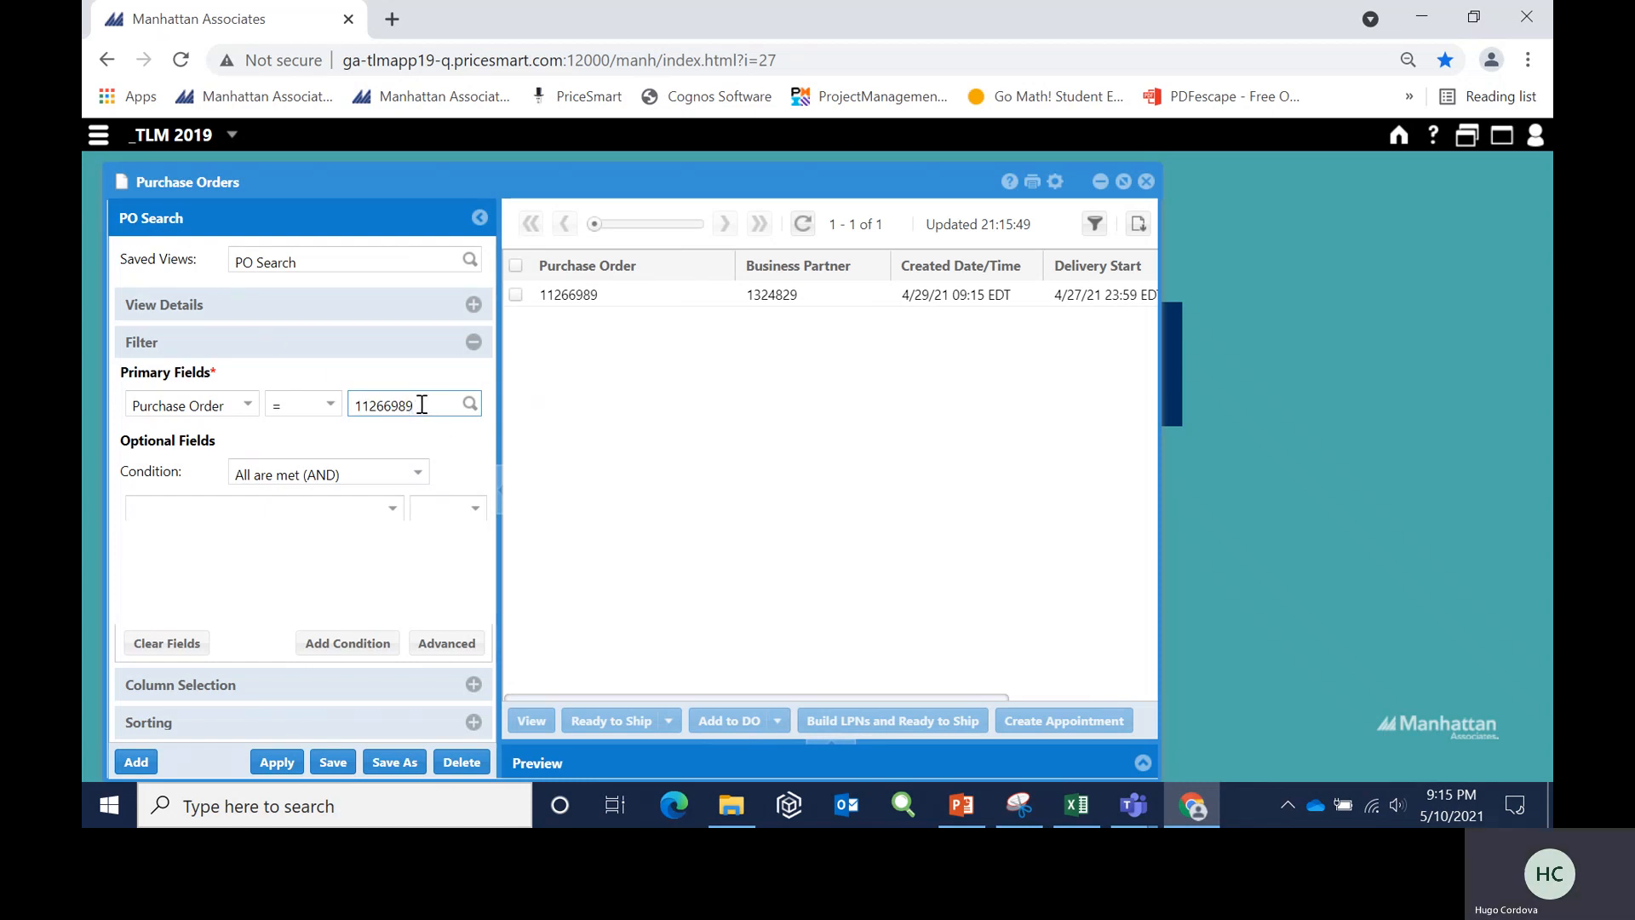
key(BackSpace)
key(BackSpace)
key(BackSpace)
key(BackSpace)
key(BackSpace)
key(BackSpace)
key(BackSpace)
key(BackSpace)
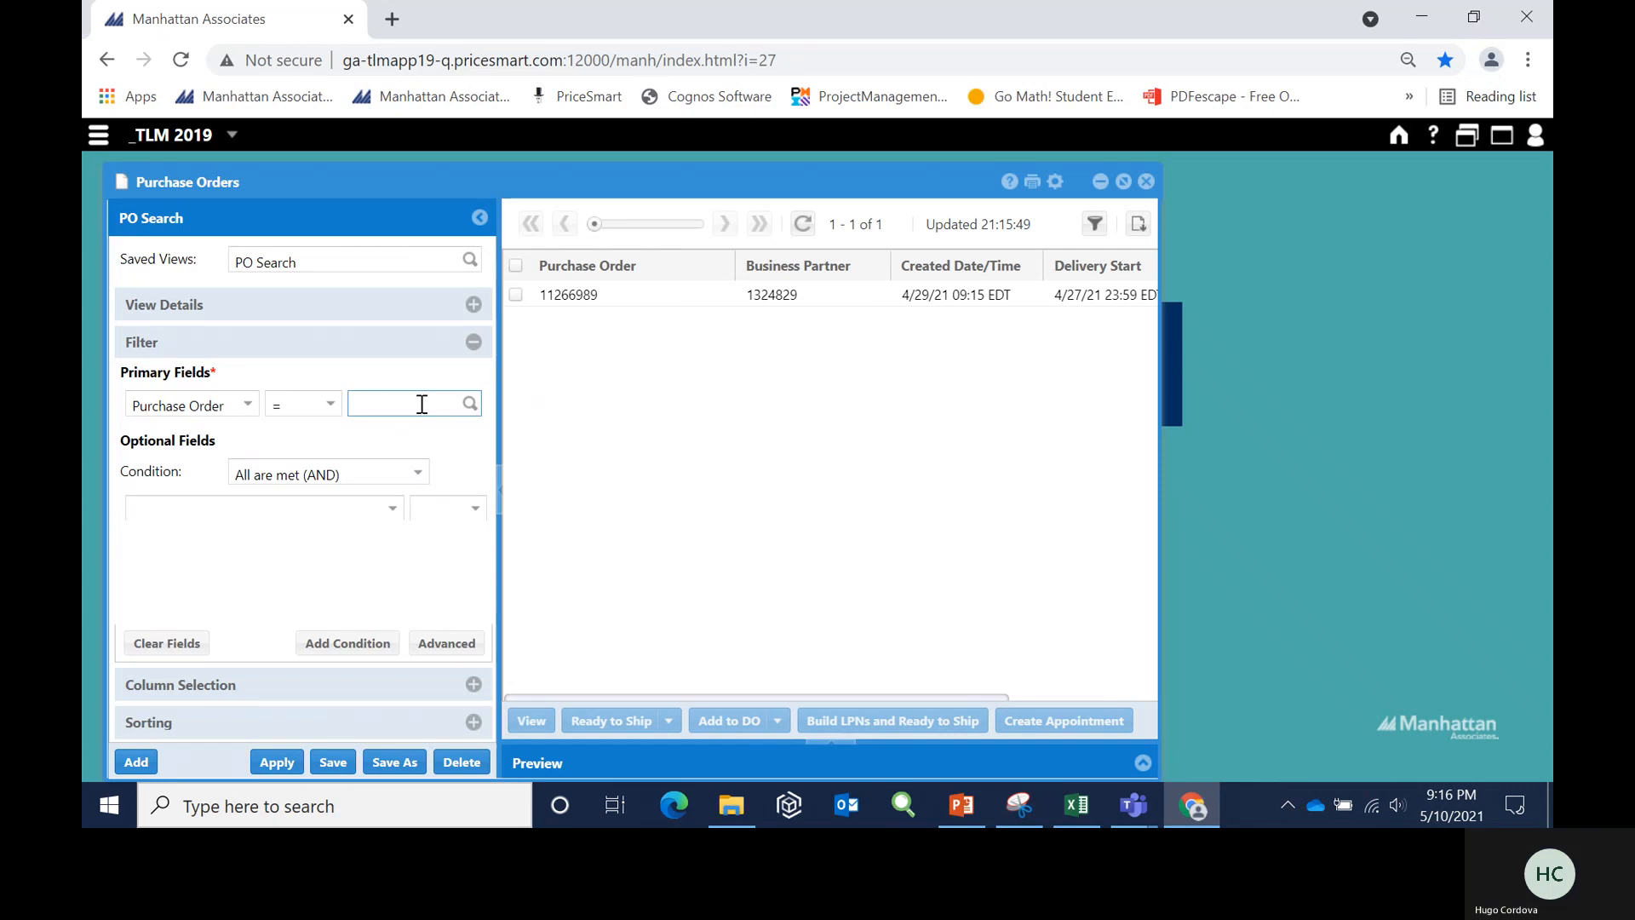
- Filter the list by the three purchase order numbers, separated by commas
text(11267)
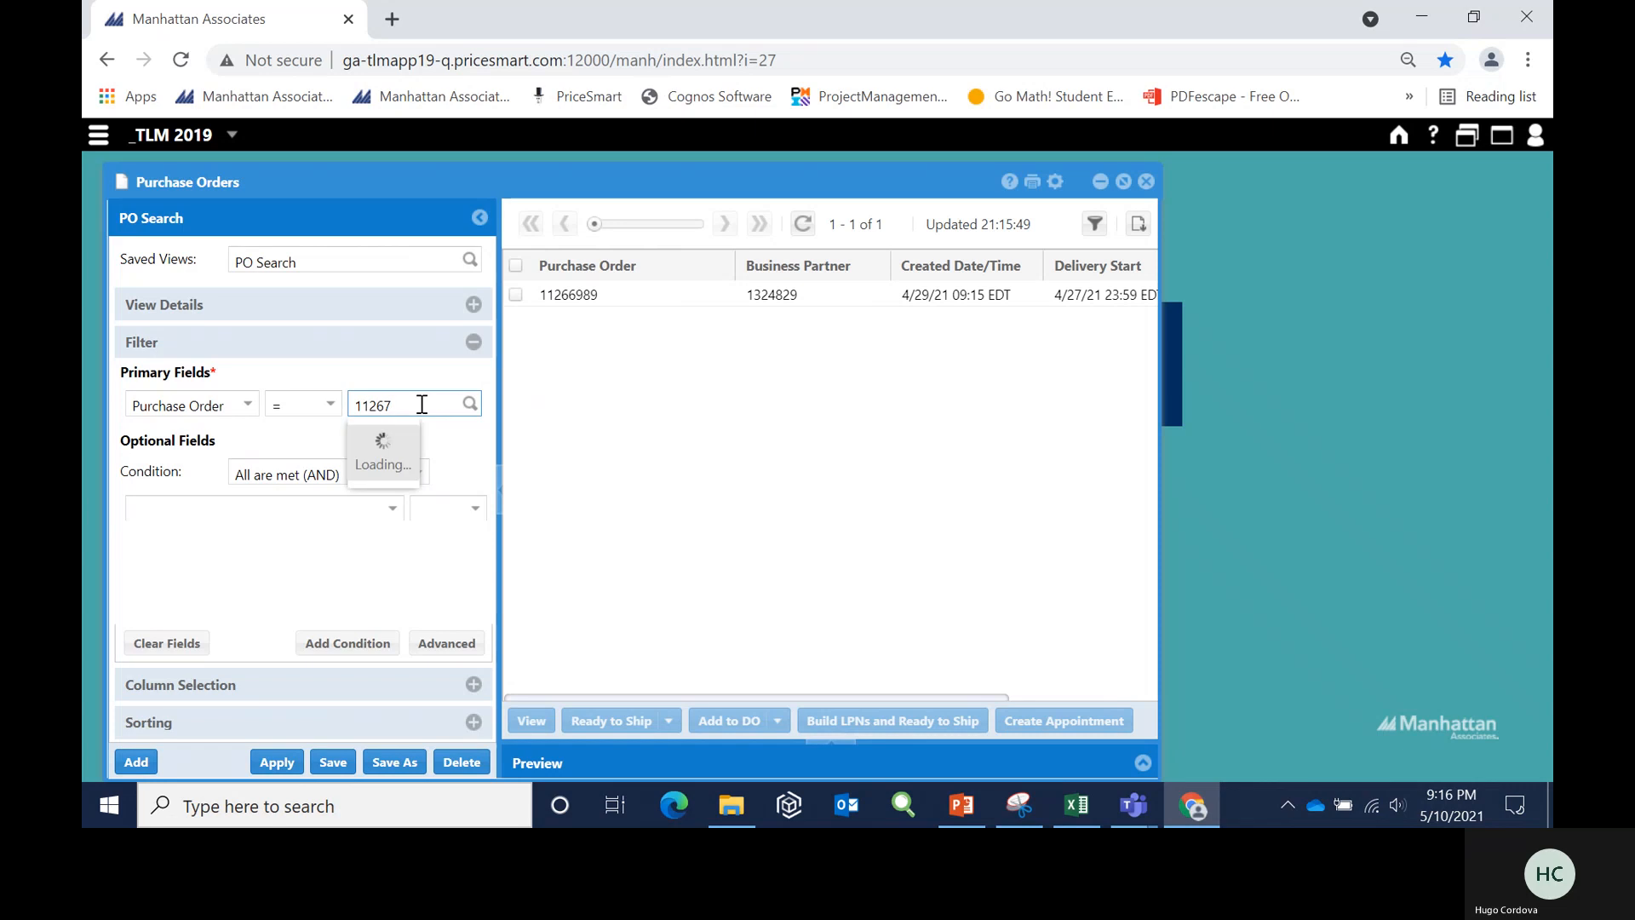
text(040,)
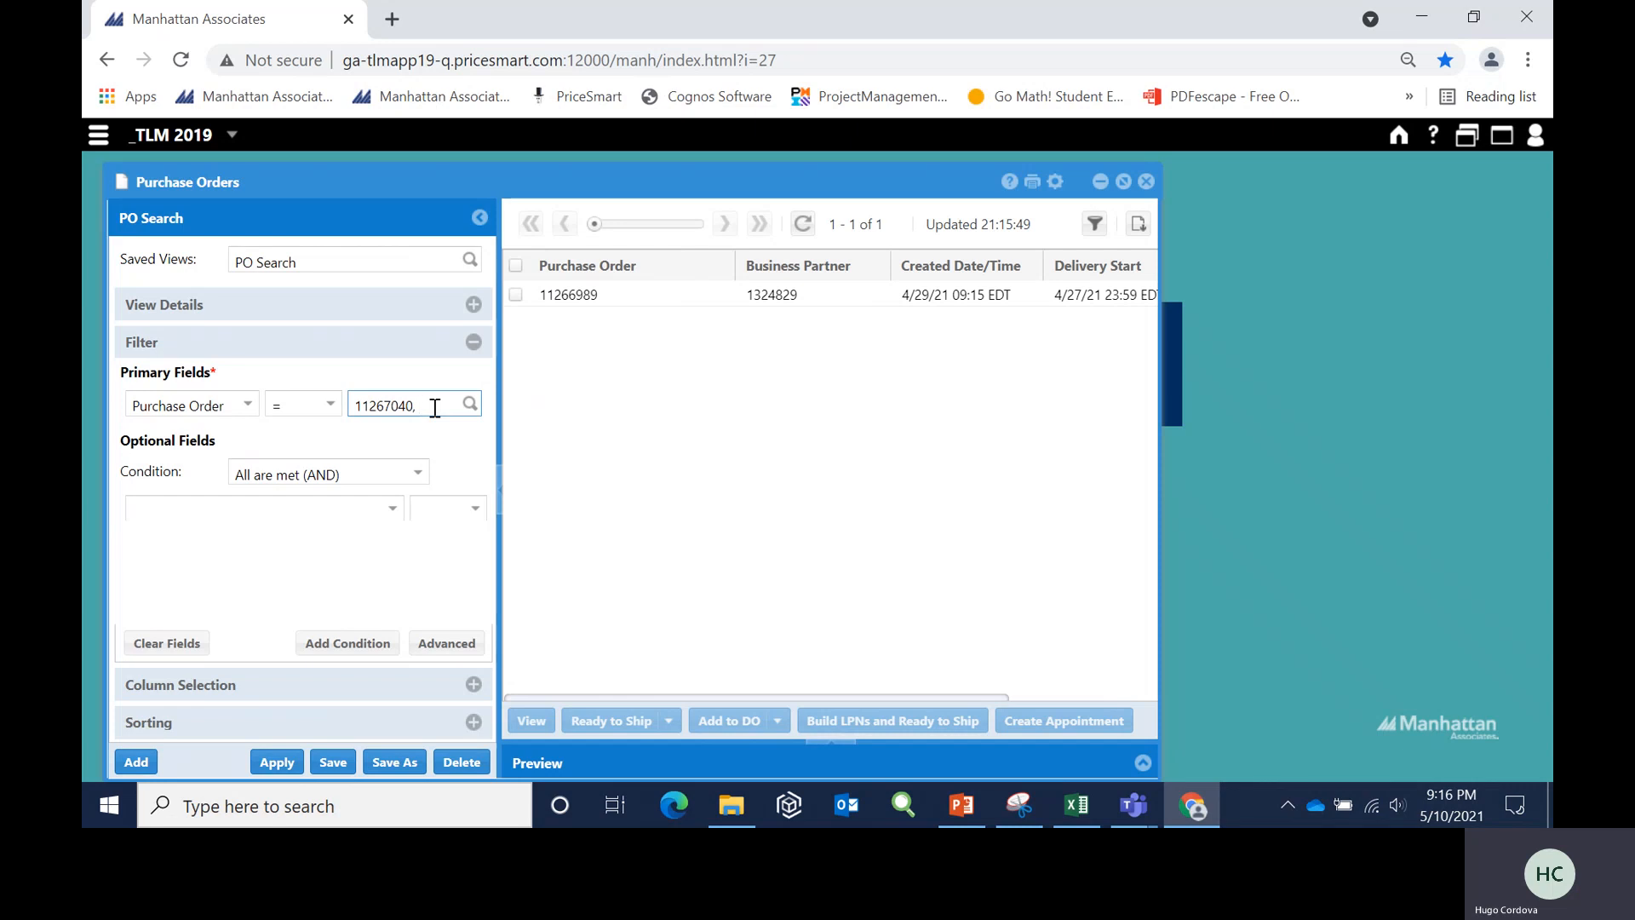
text(1126)
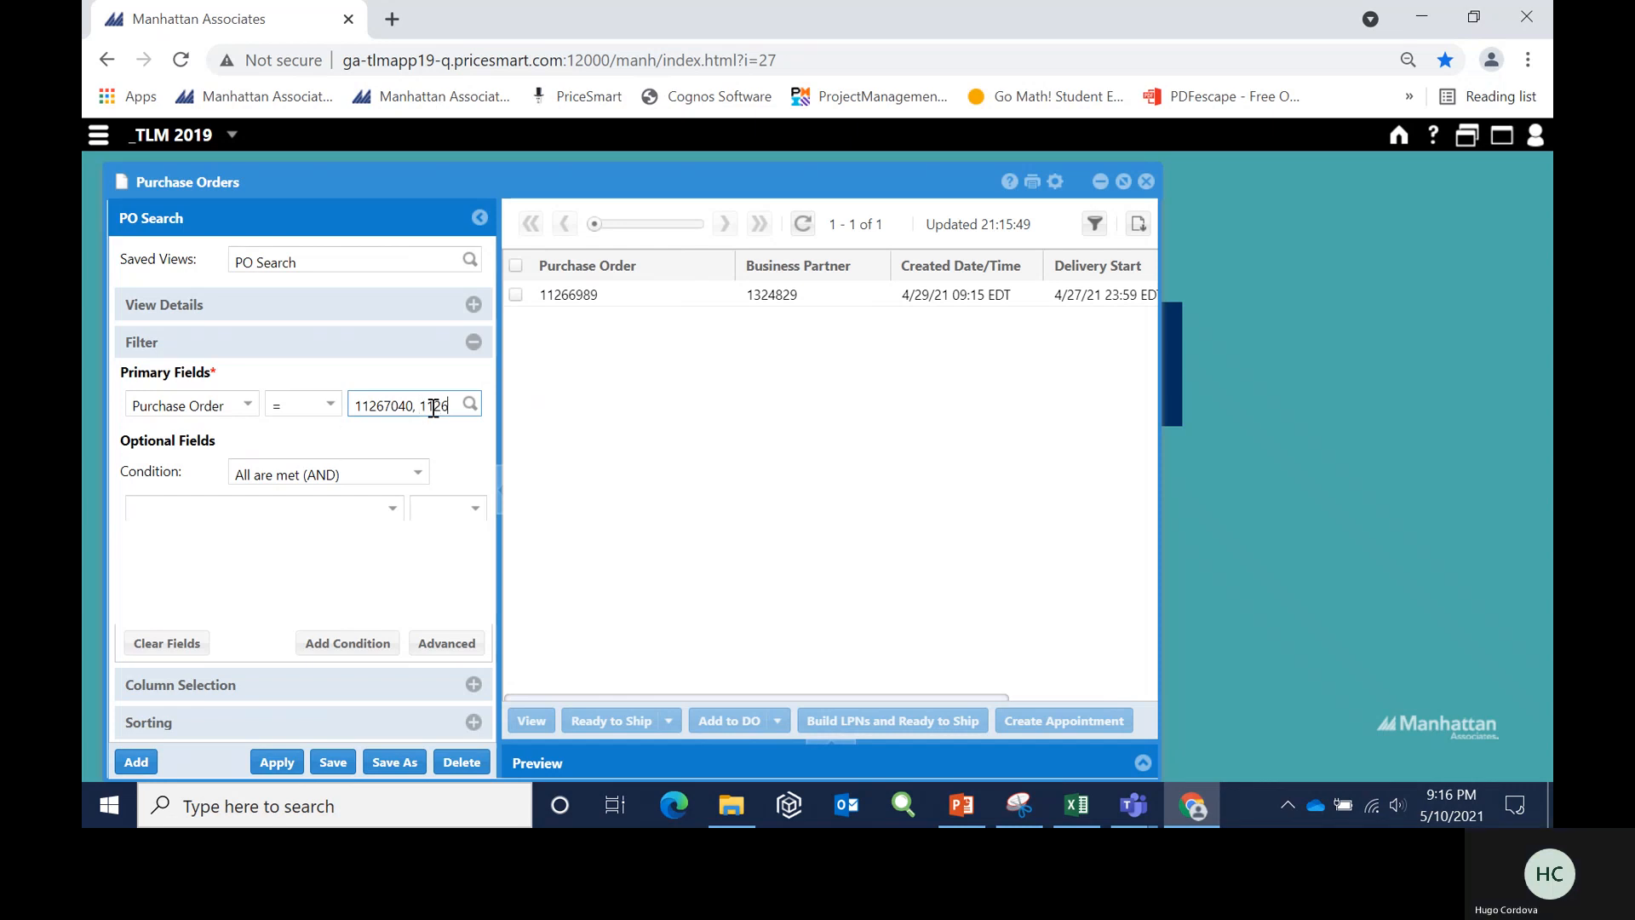
text(7041,)
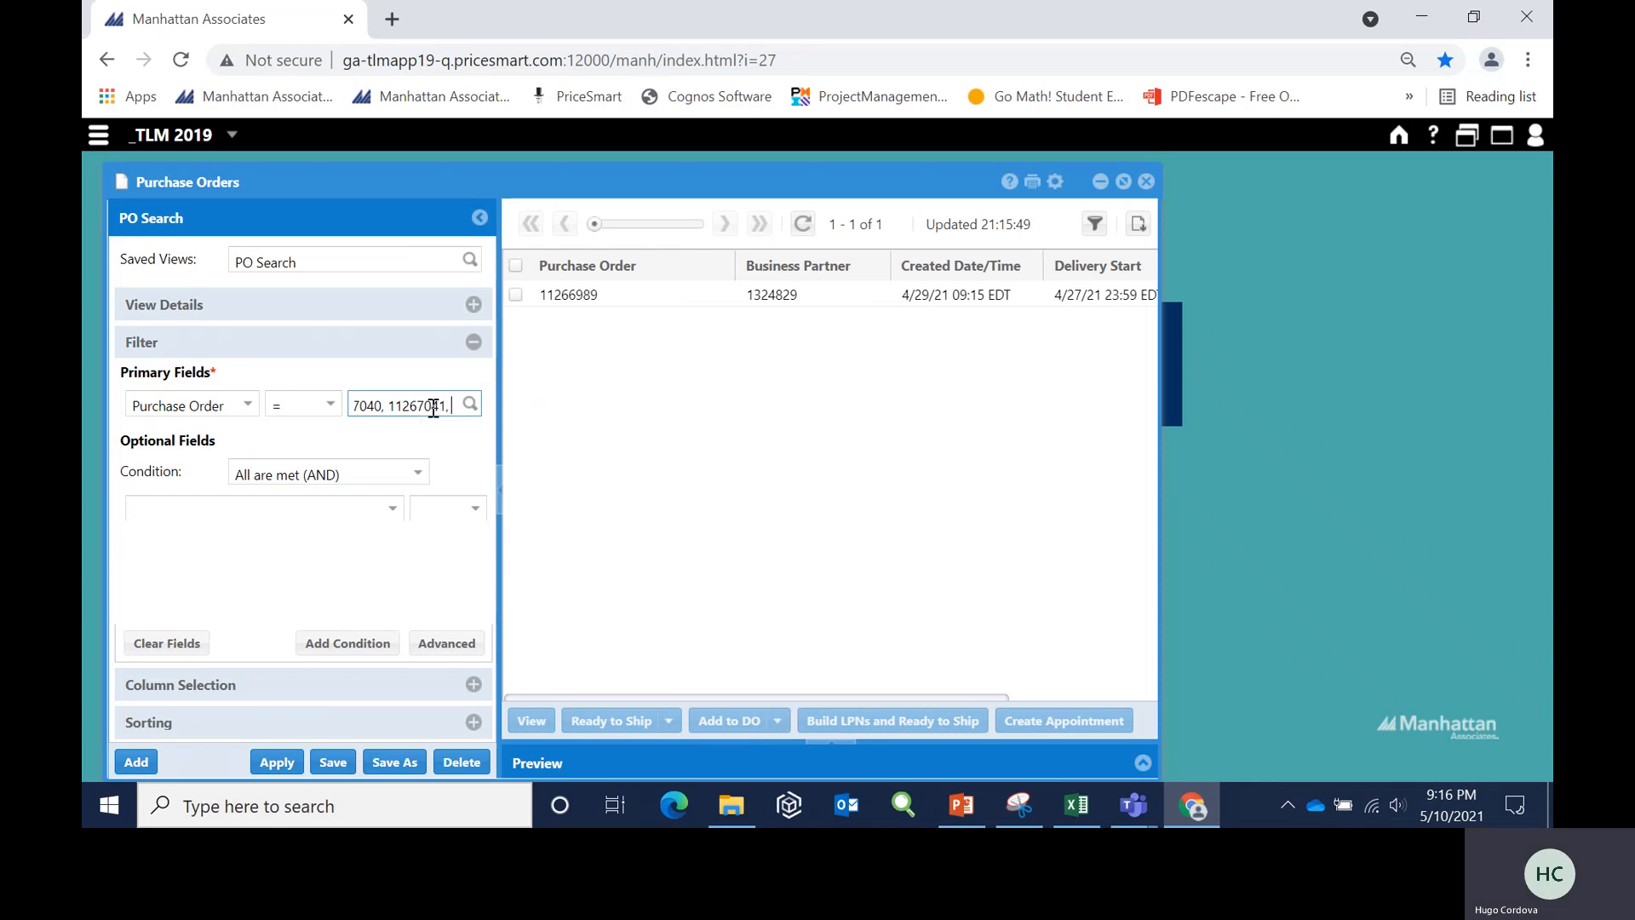
text( 112)
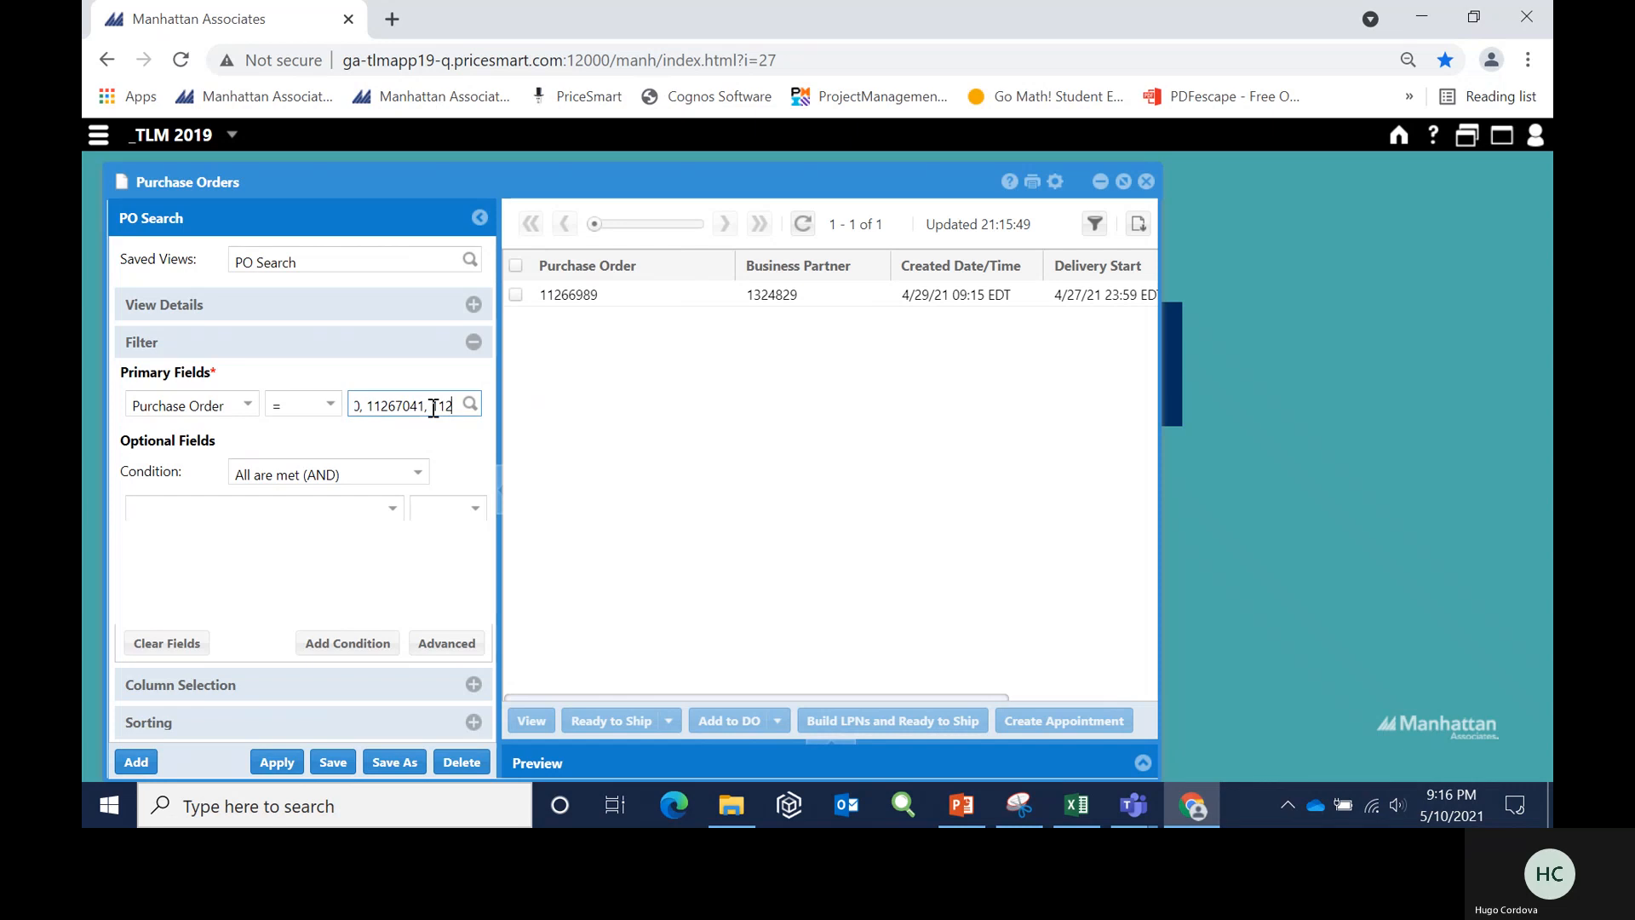
text(67042)
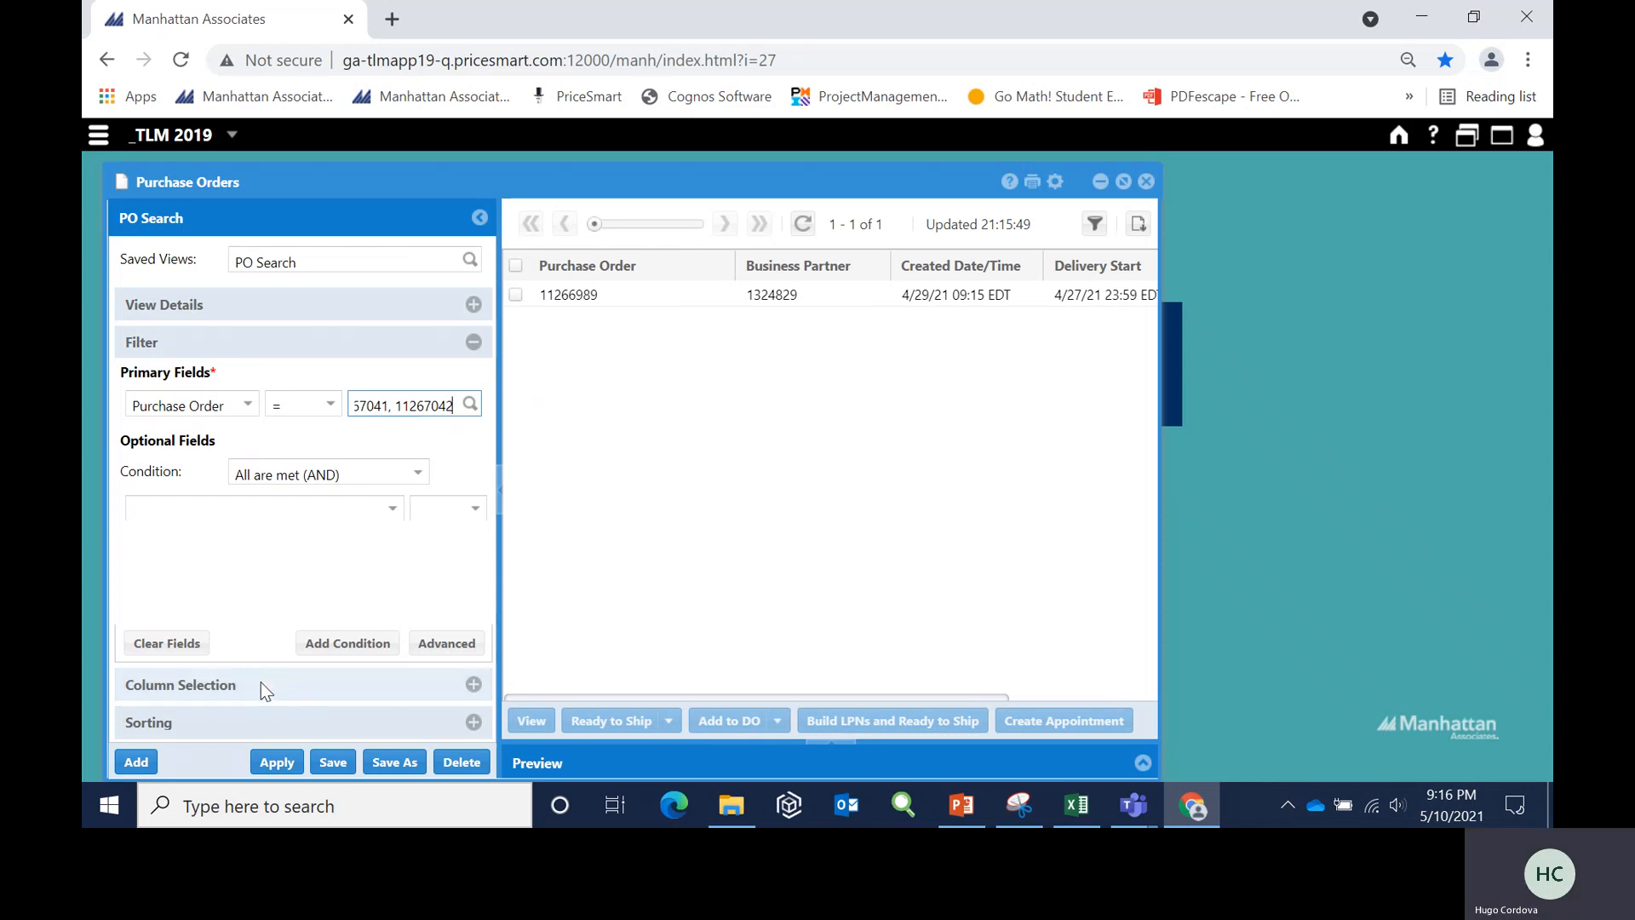
click(273, 762)
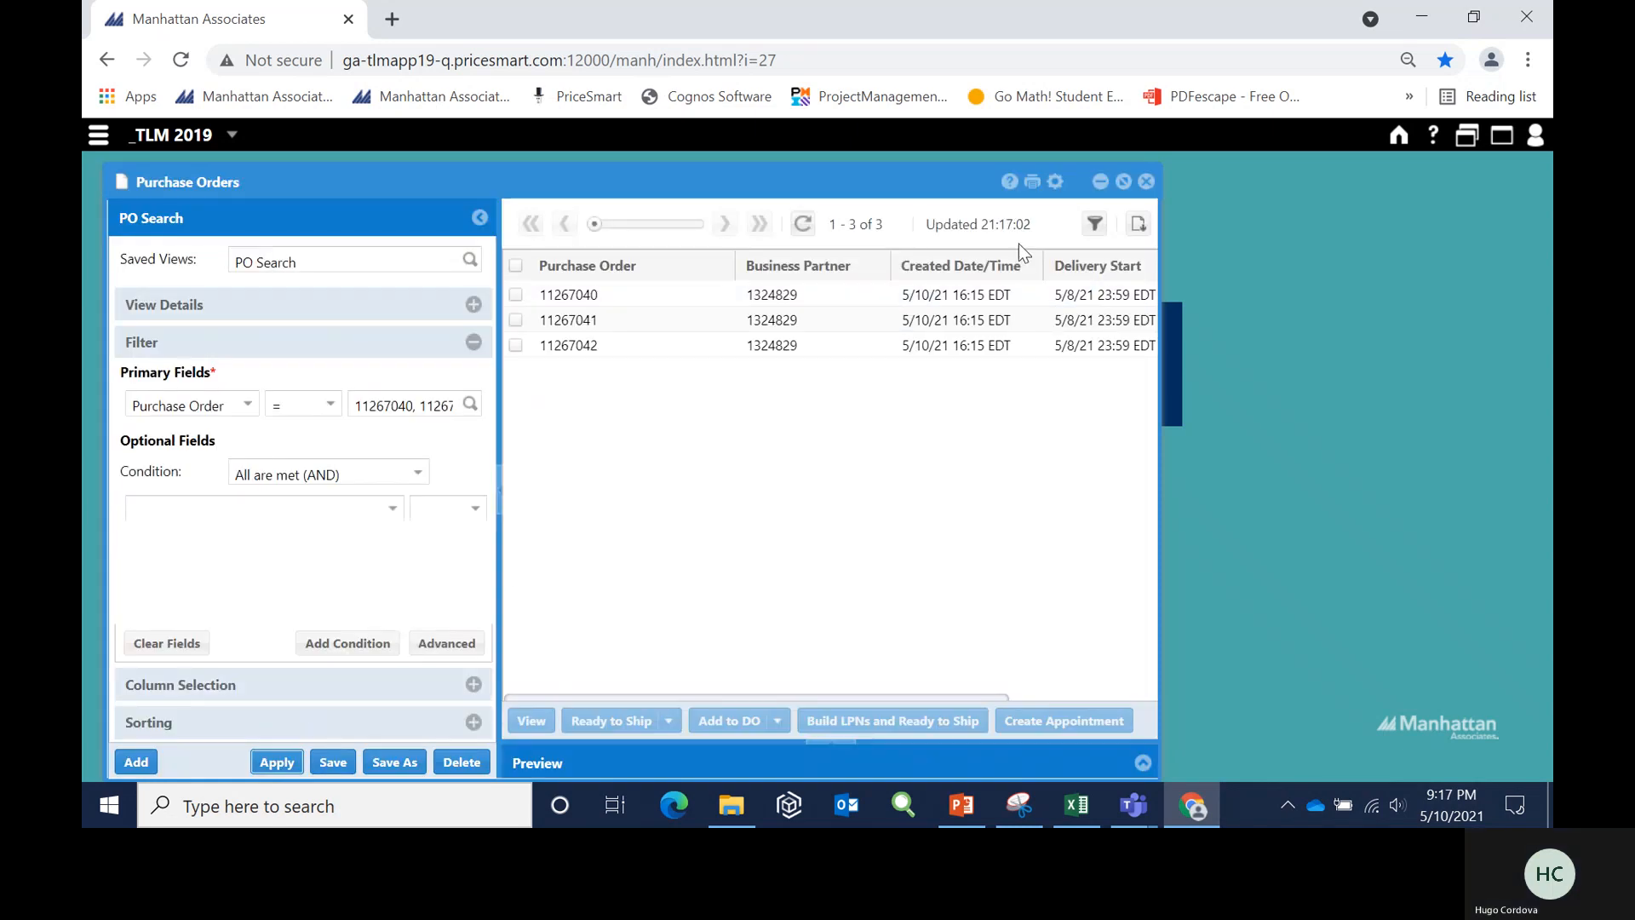
- Maximize the Purchase Orders window, mark all three orders as Ready to Ship, and refresh the list with nothing selected
click(1124, 182)
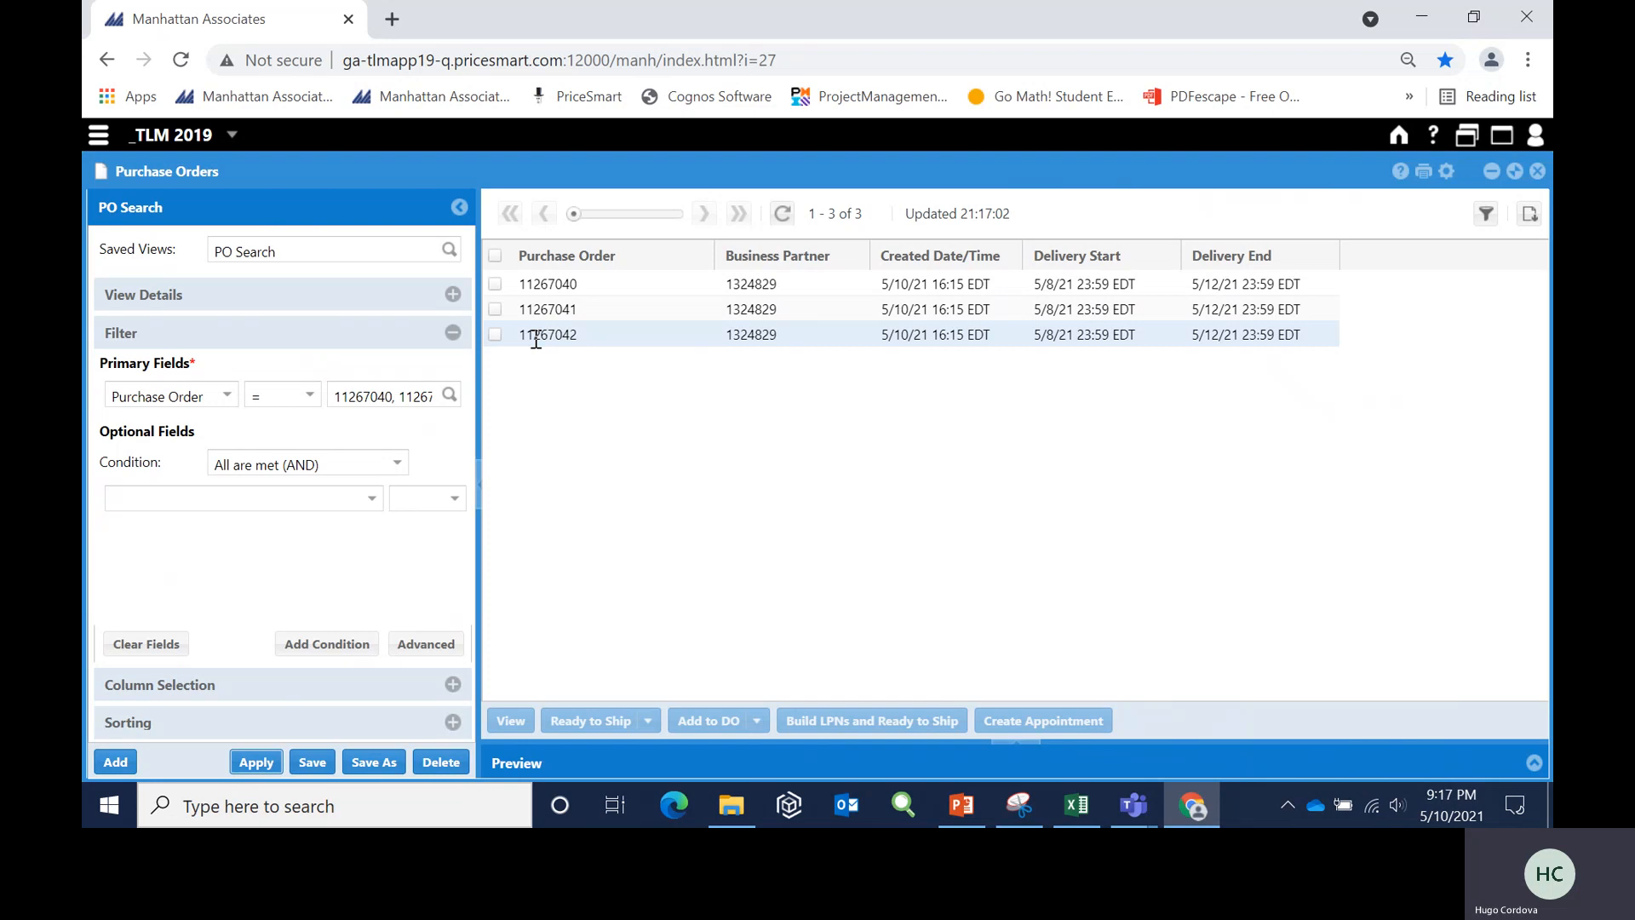
click(496, 255)
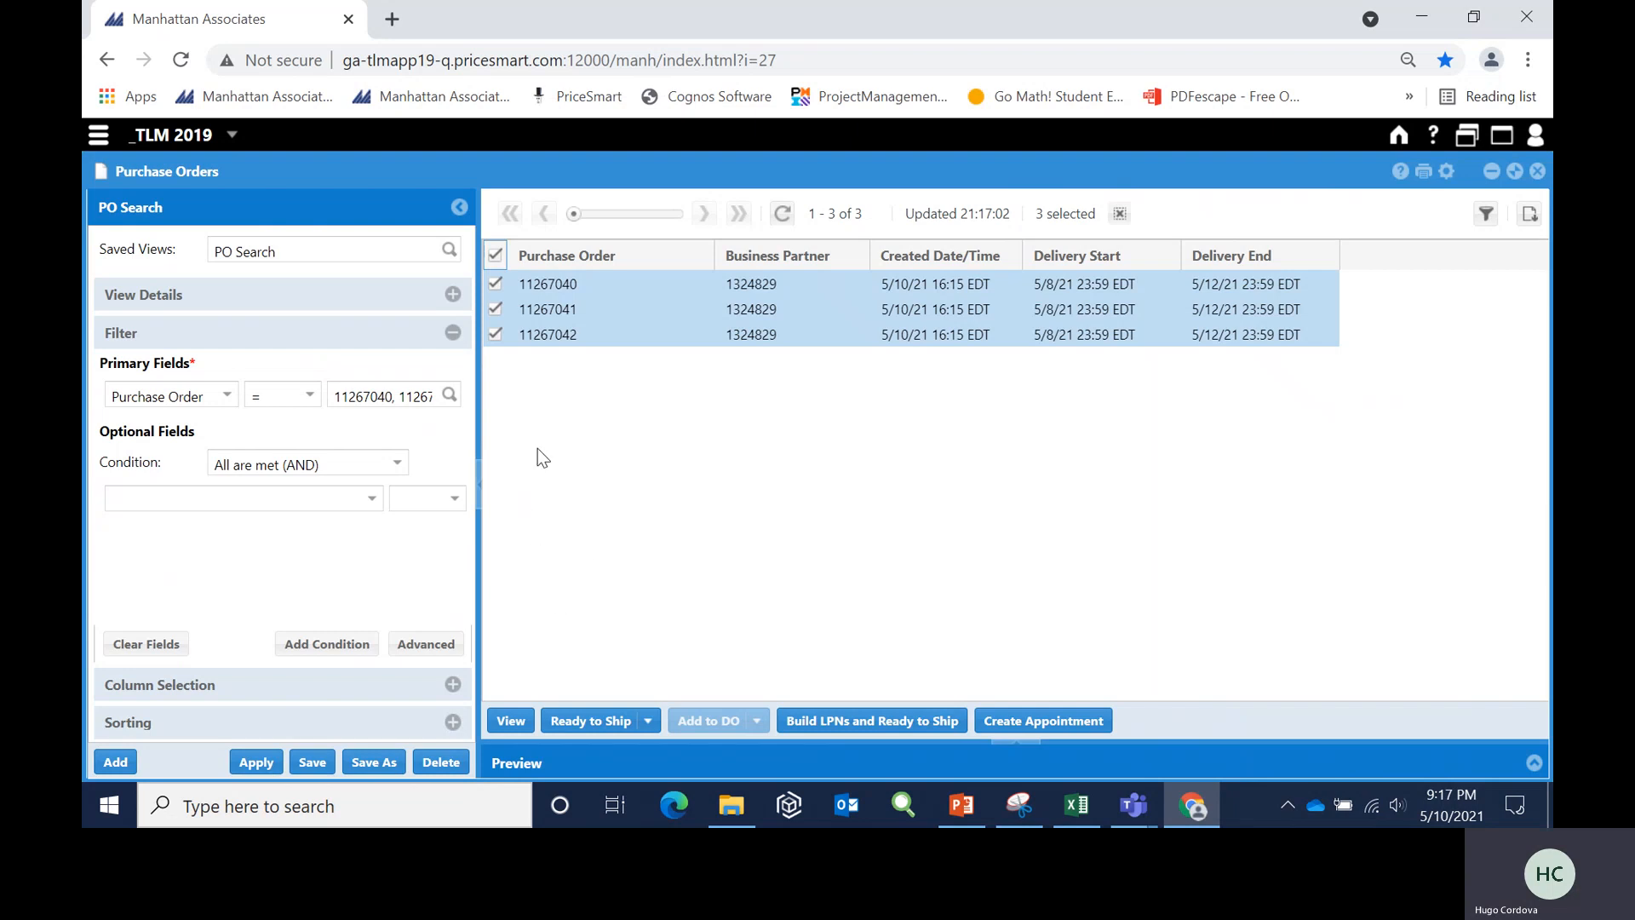
click(611, 729)
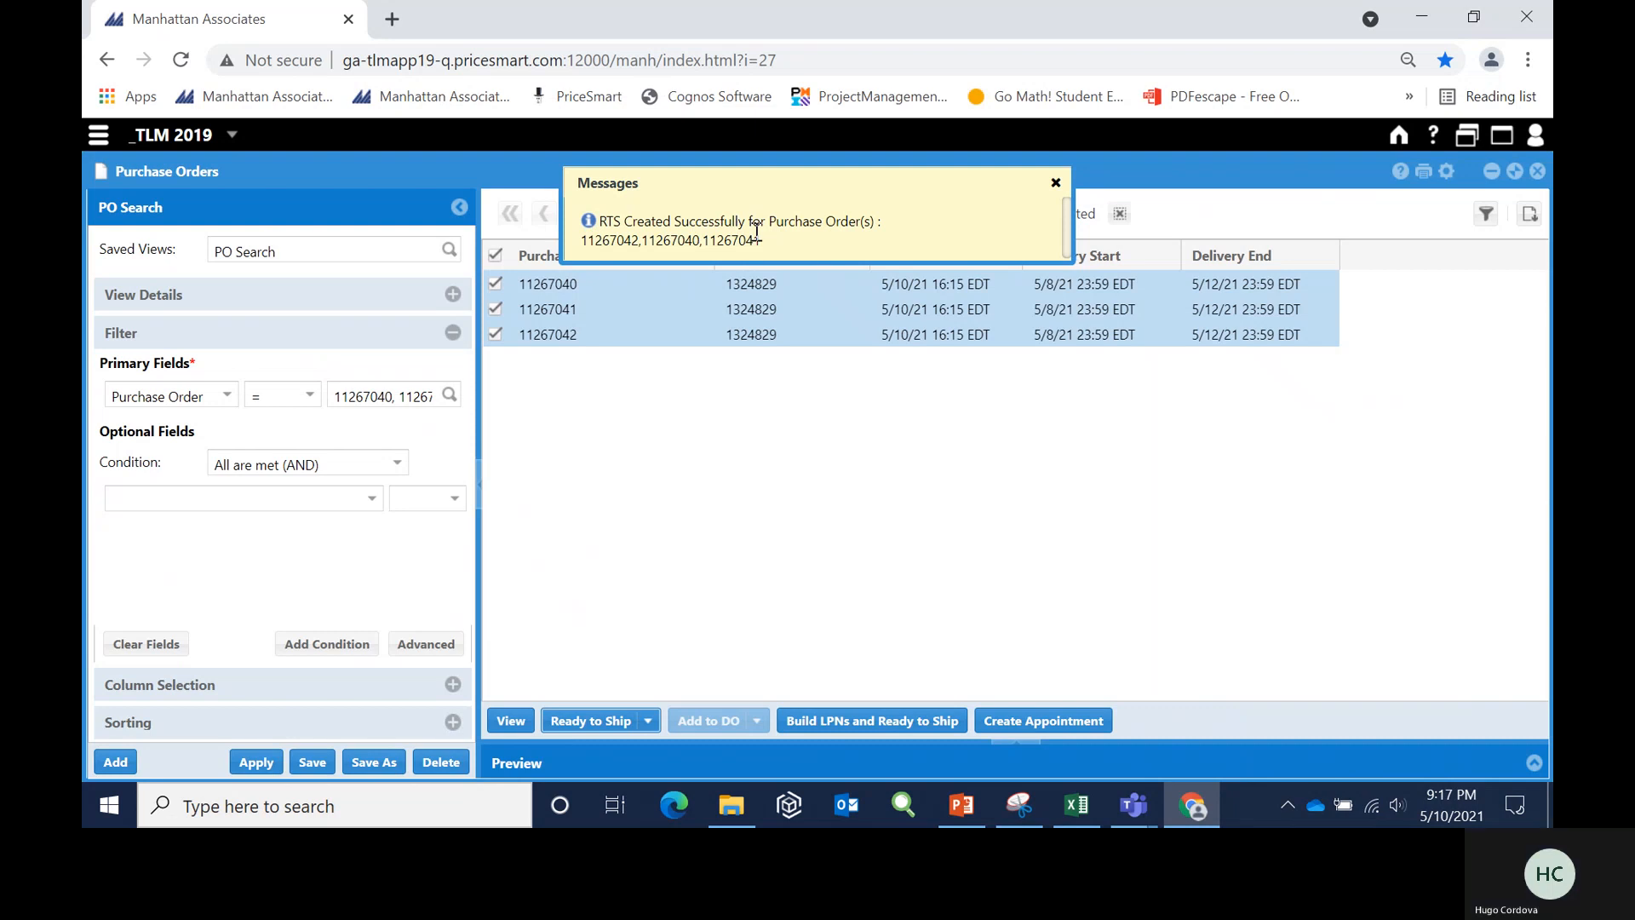
click(1055, 184)
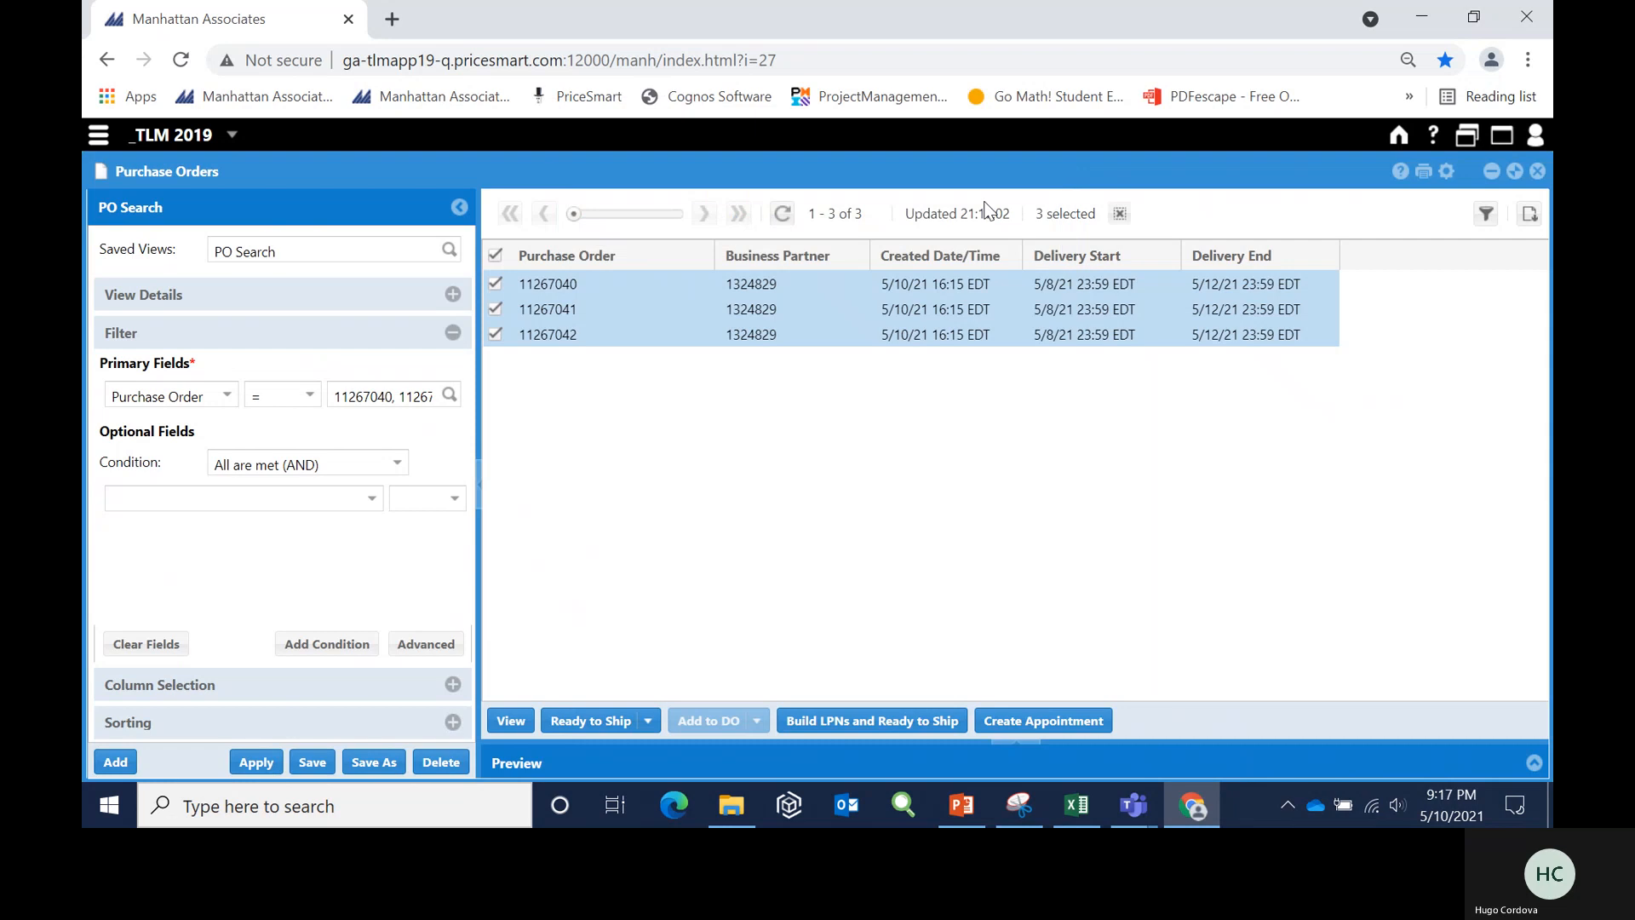
click(499, 252)
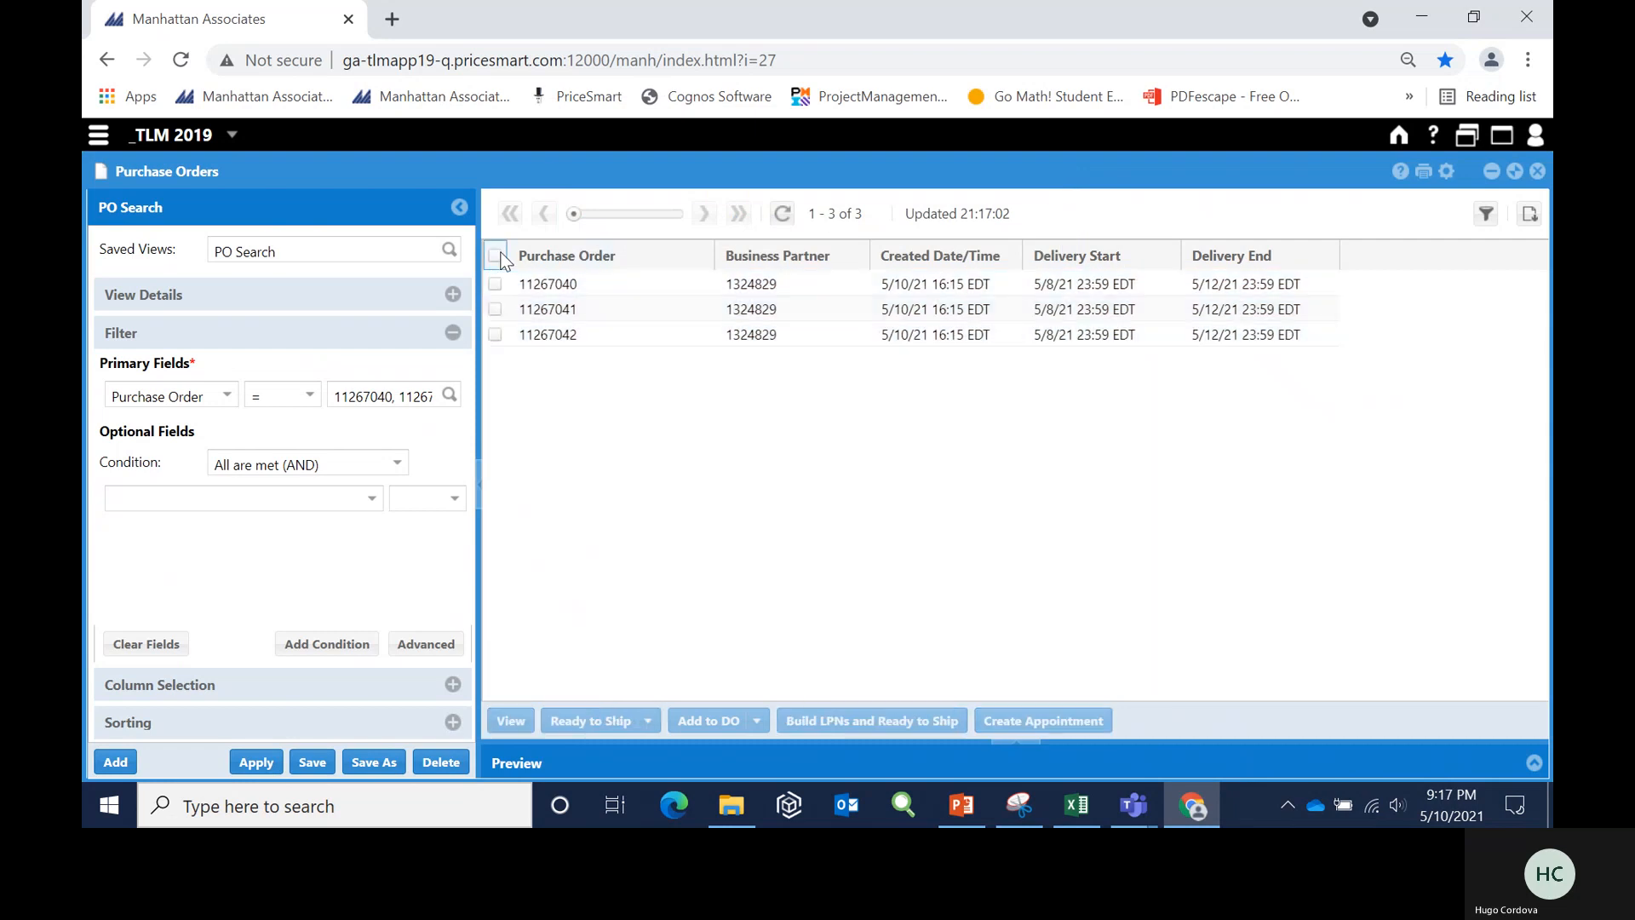
click(783, 214)
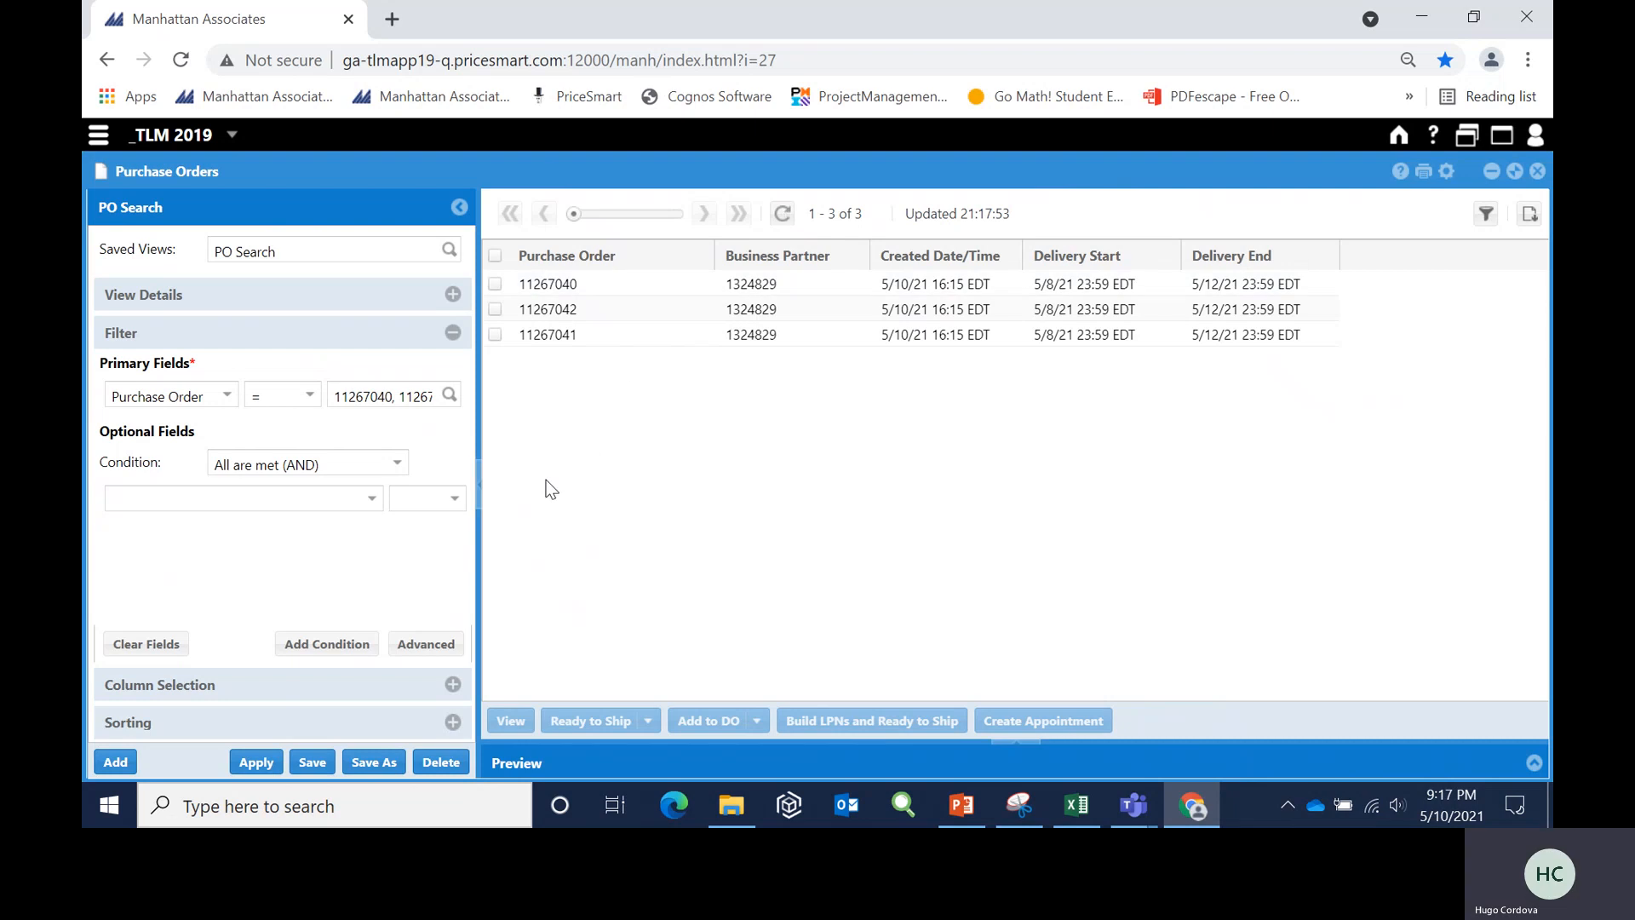
- Create and save a distribution order from the first listed purchase order with its default details, and minimize its window
click(494, 285)
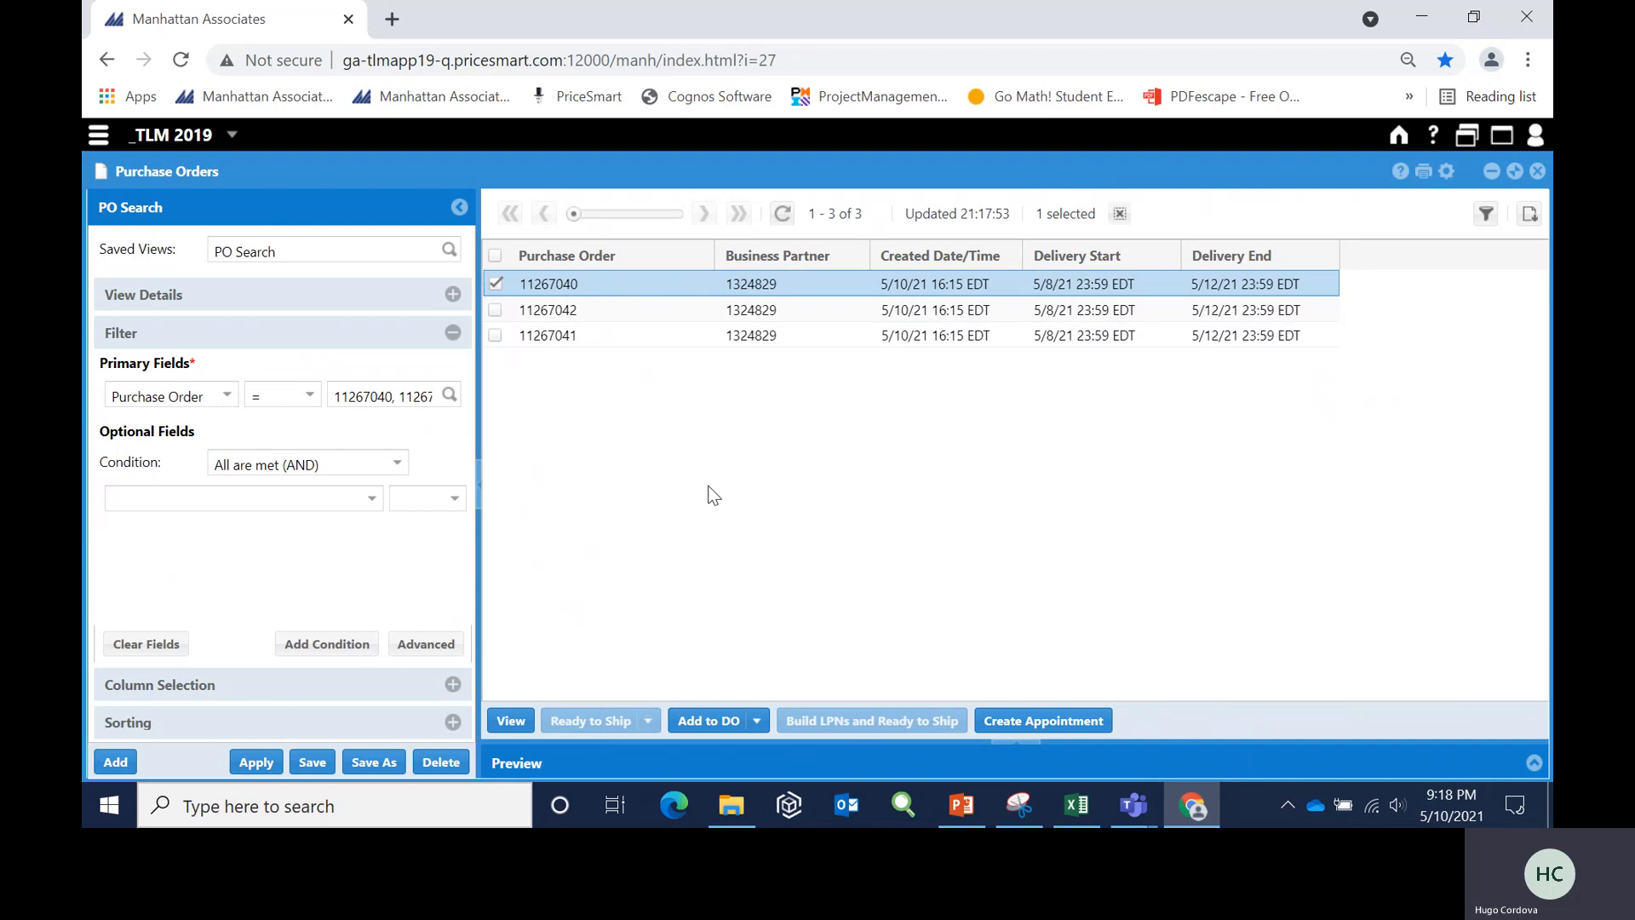
click(757, 722)
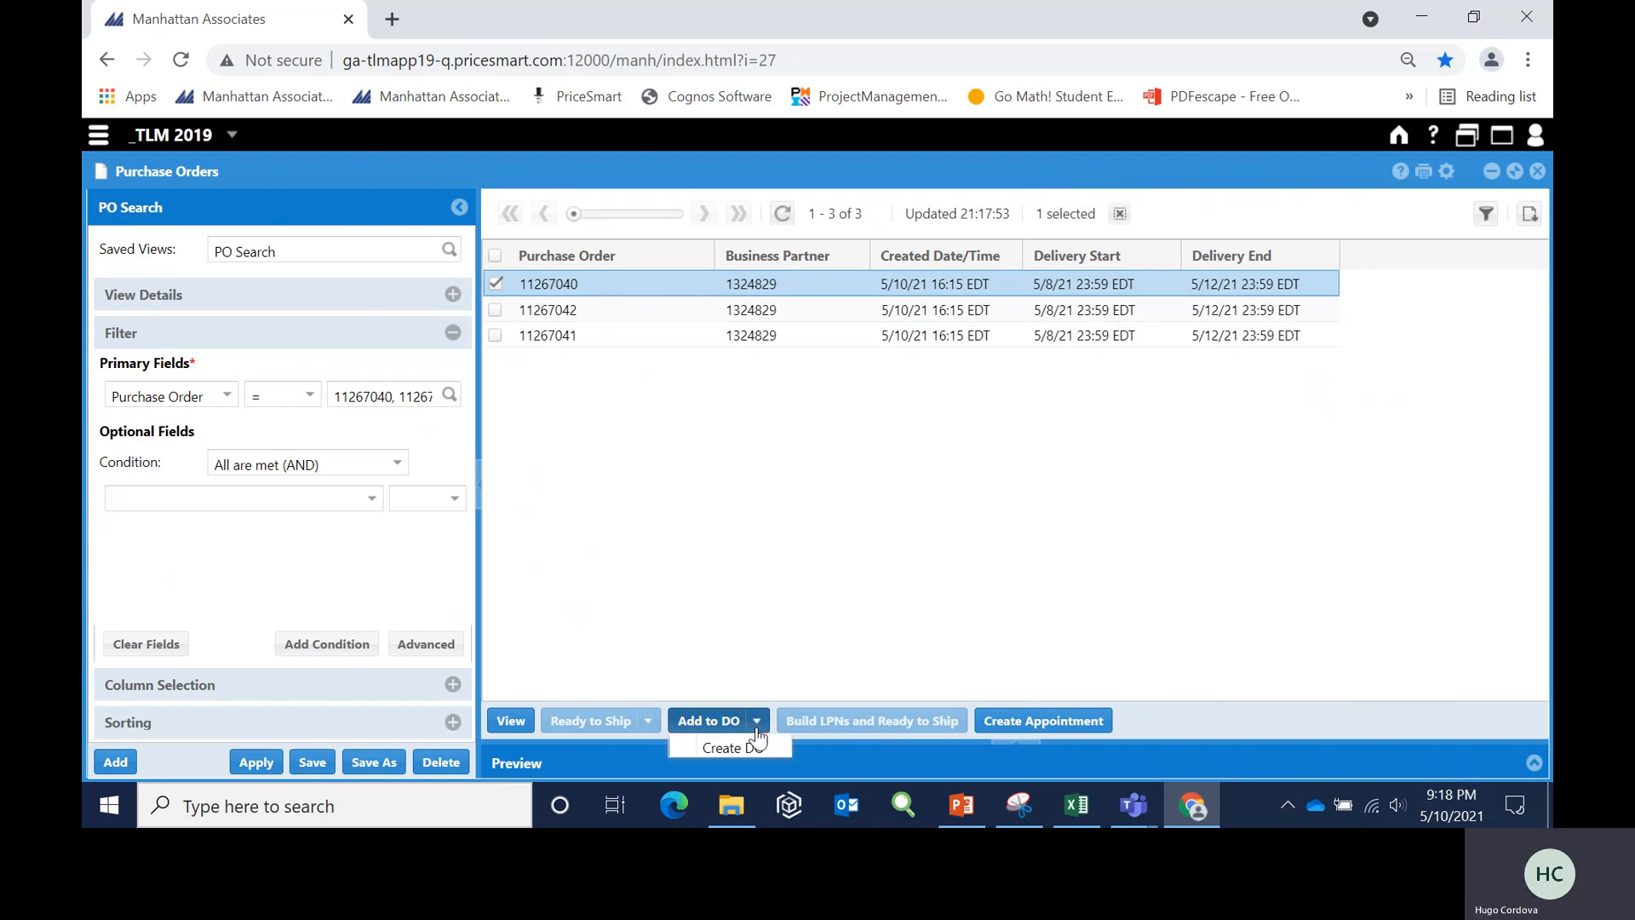
click(758, 748)
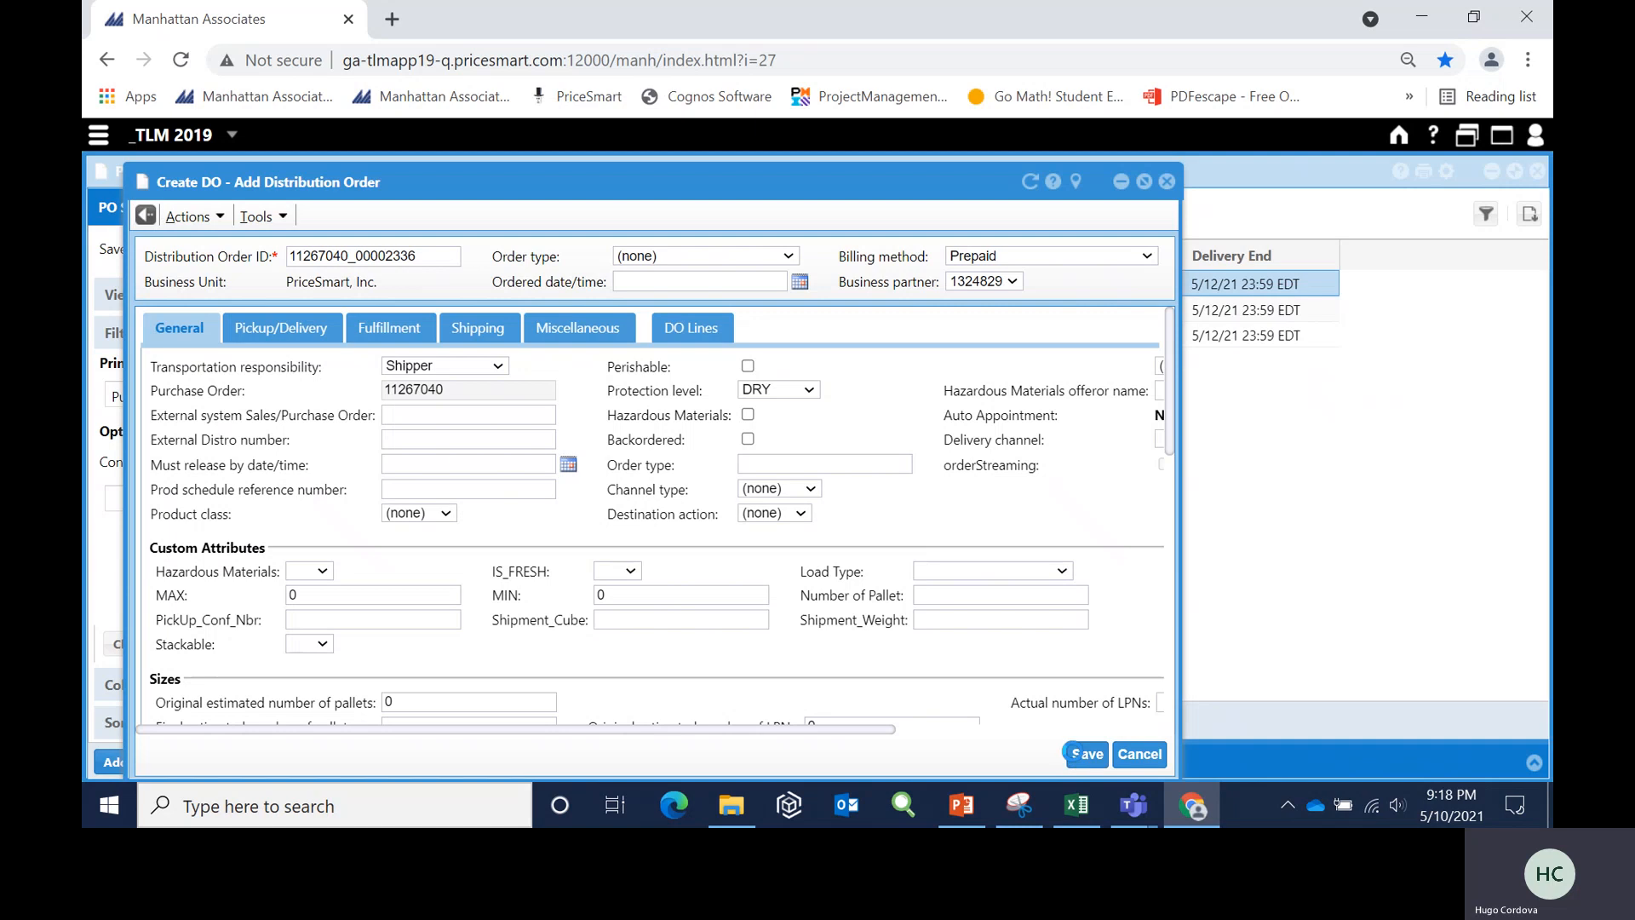
click(1070, 752)
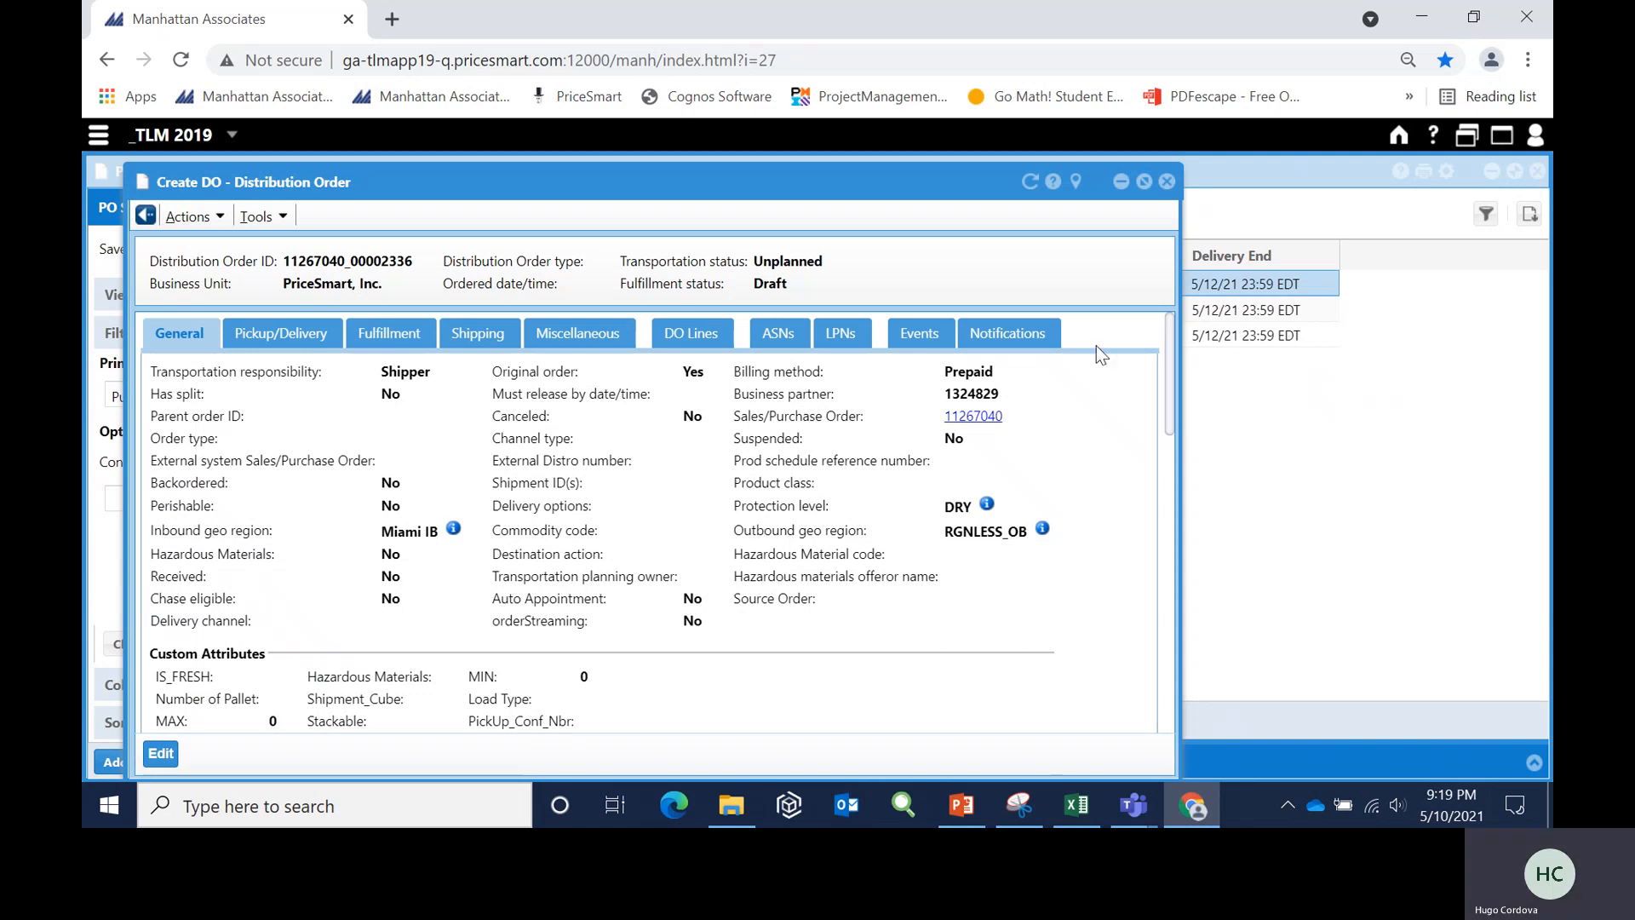
click(1119, 184)
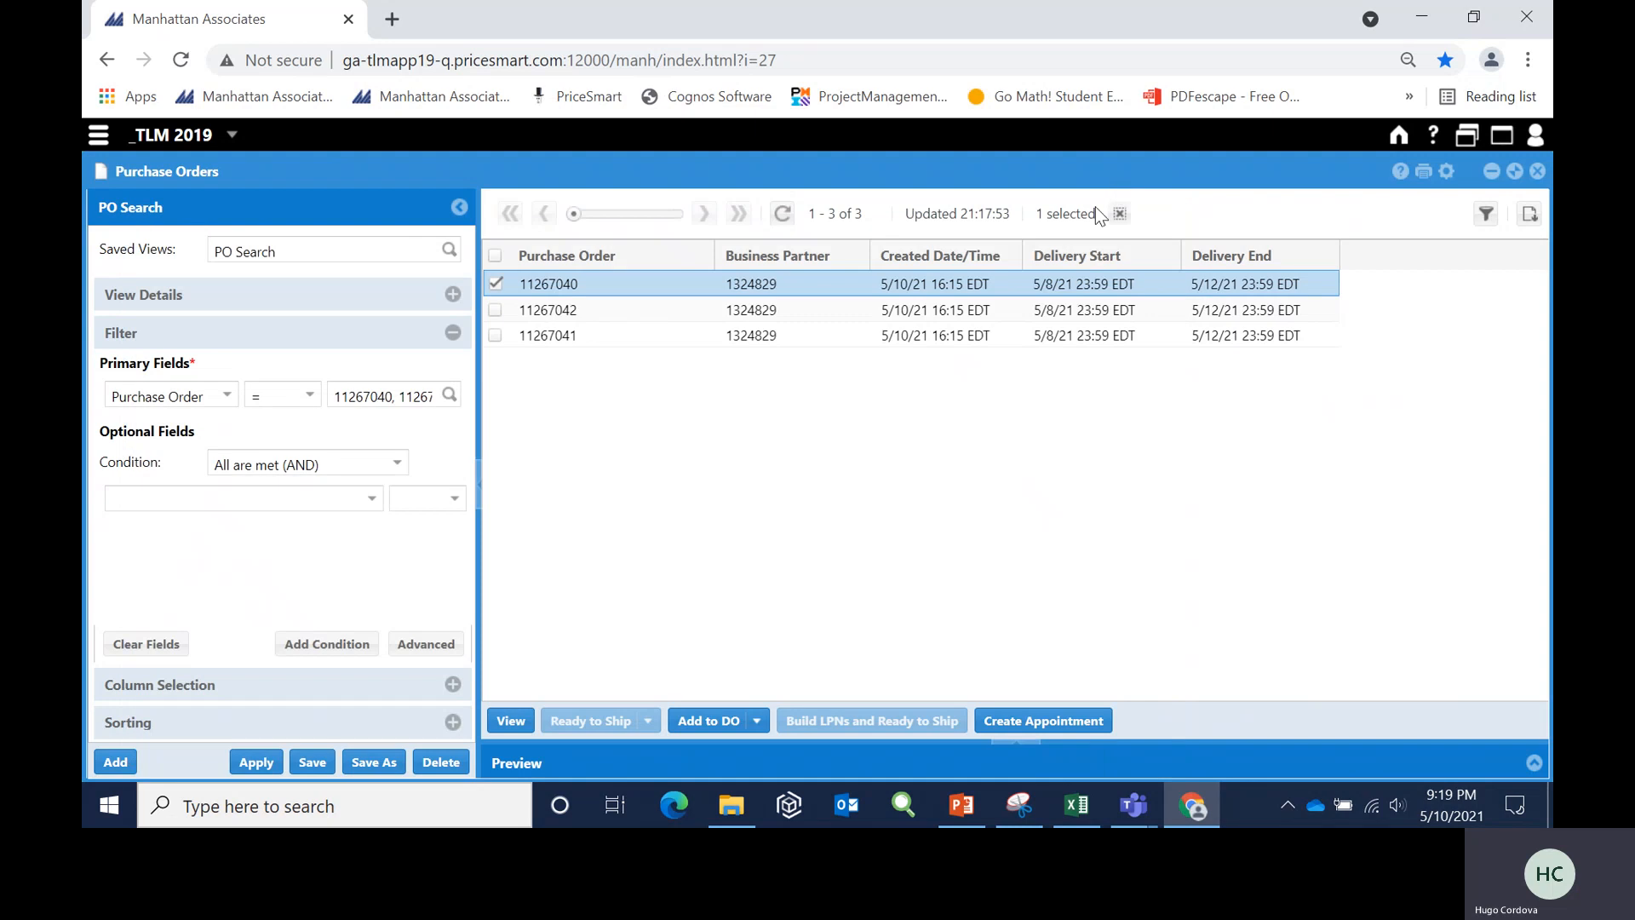
- Add only the second listed purchase order to the matching unplanned distribution order, save through the critical change warning, and minimize the window
click(496, 283)
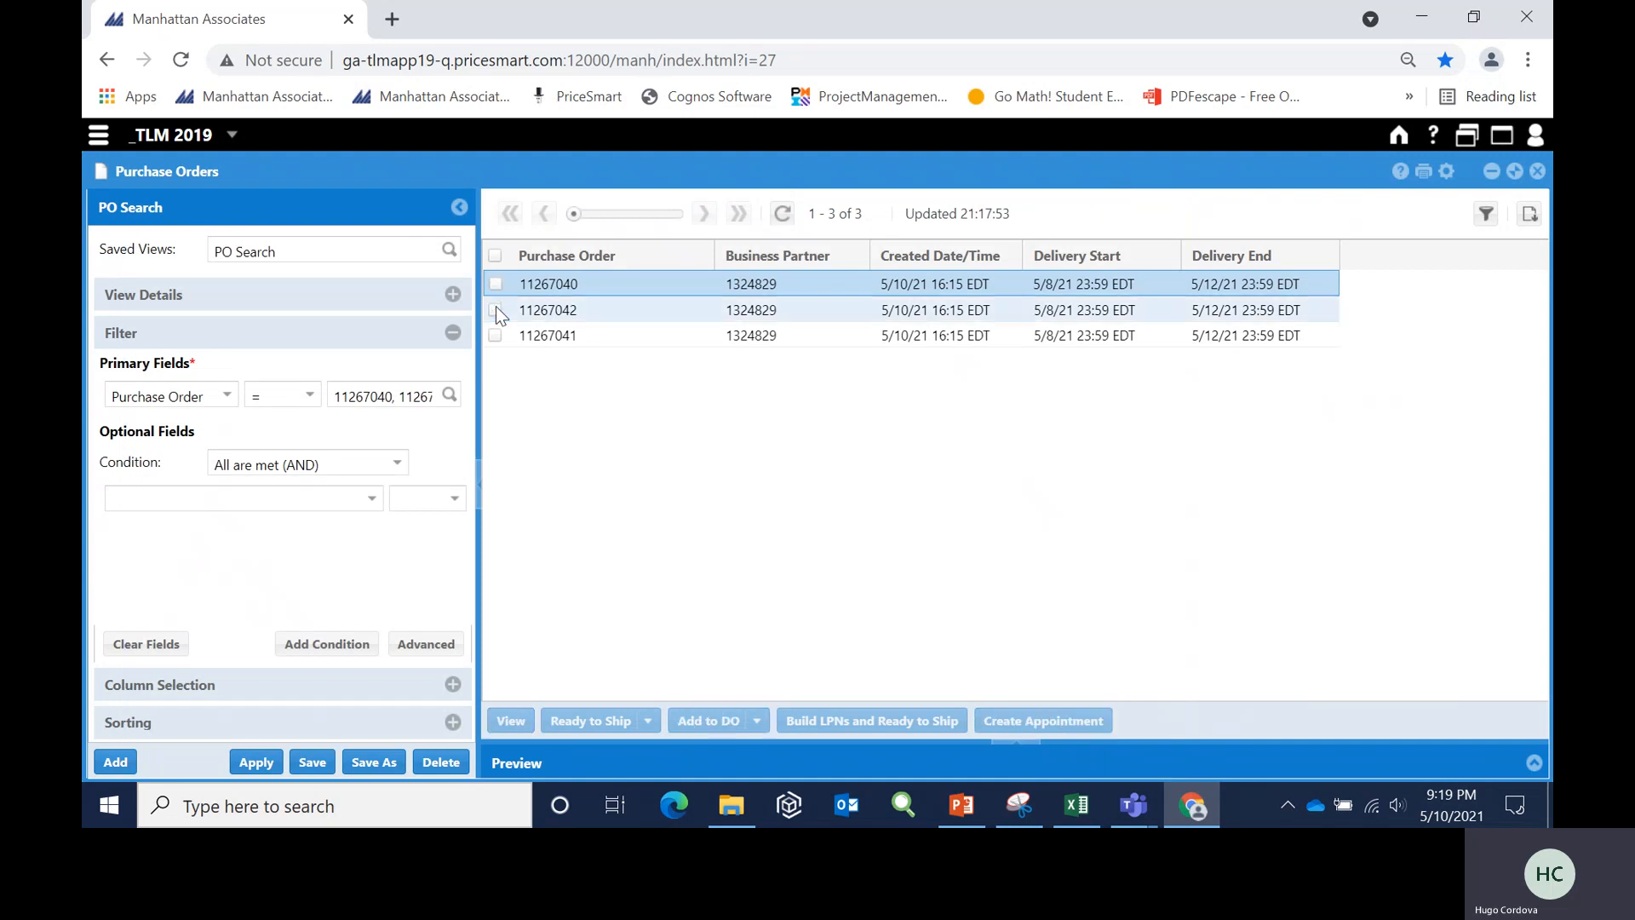
click(495, 306)
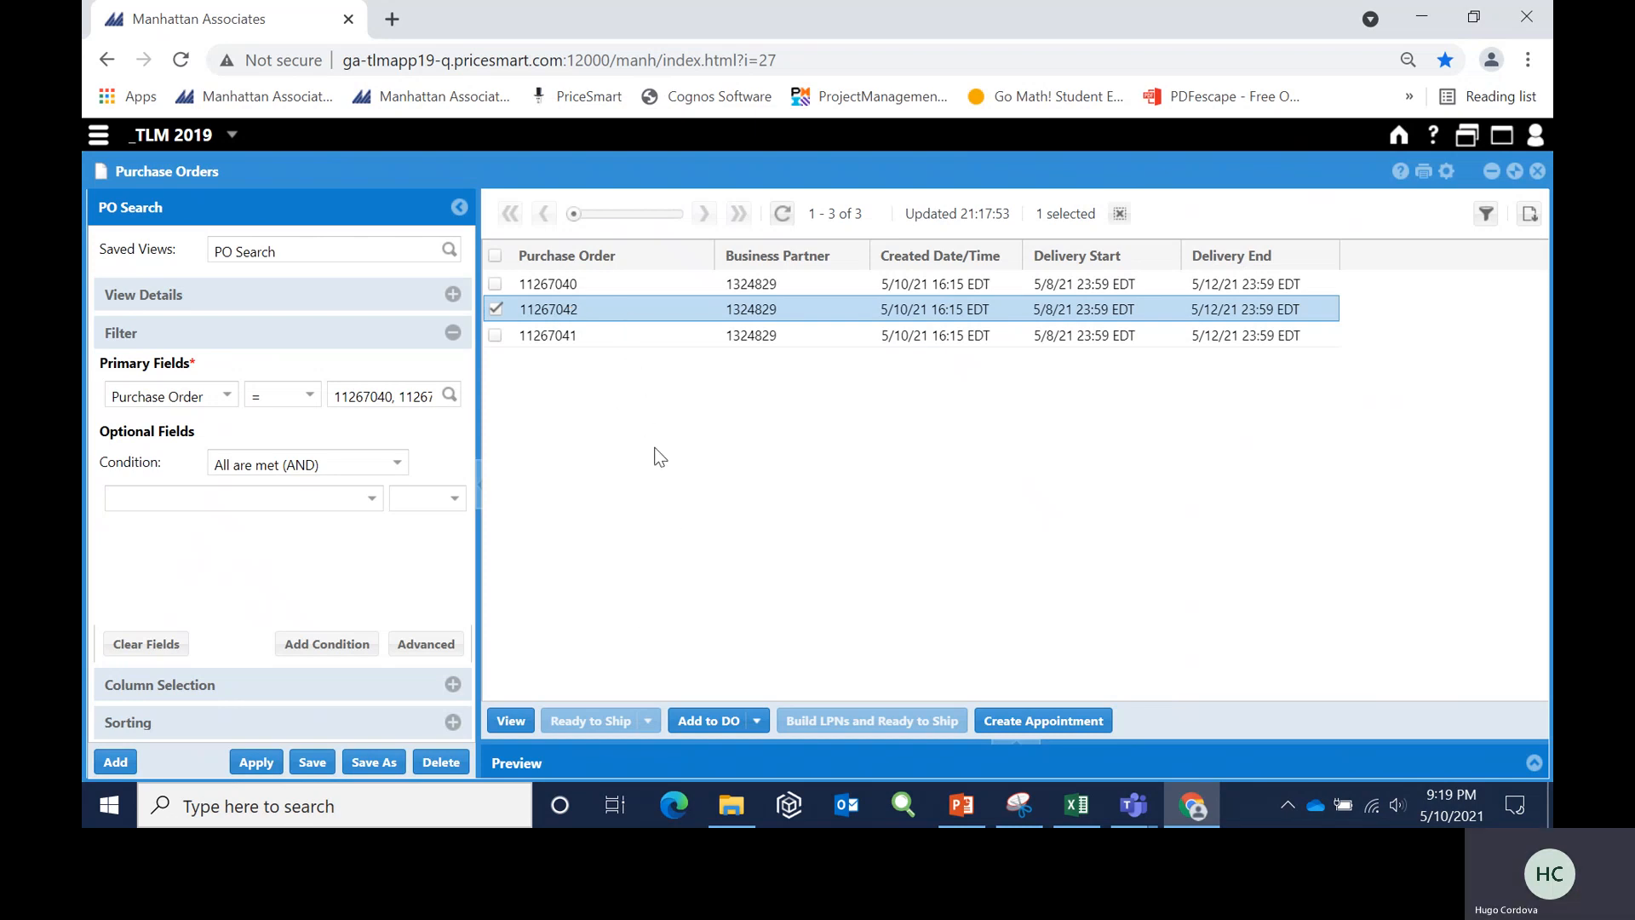
click(710, 726)
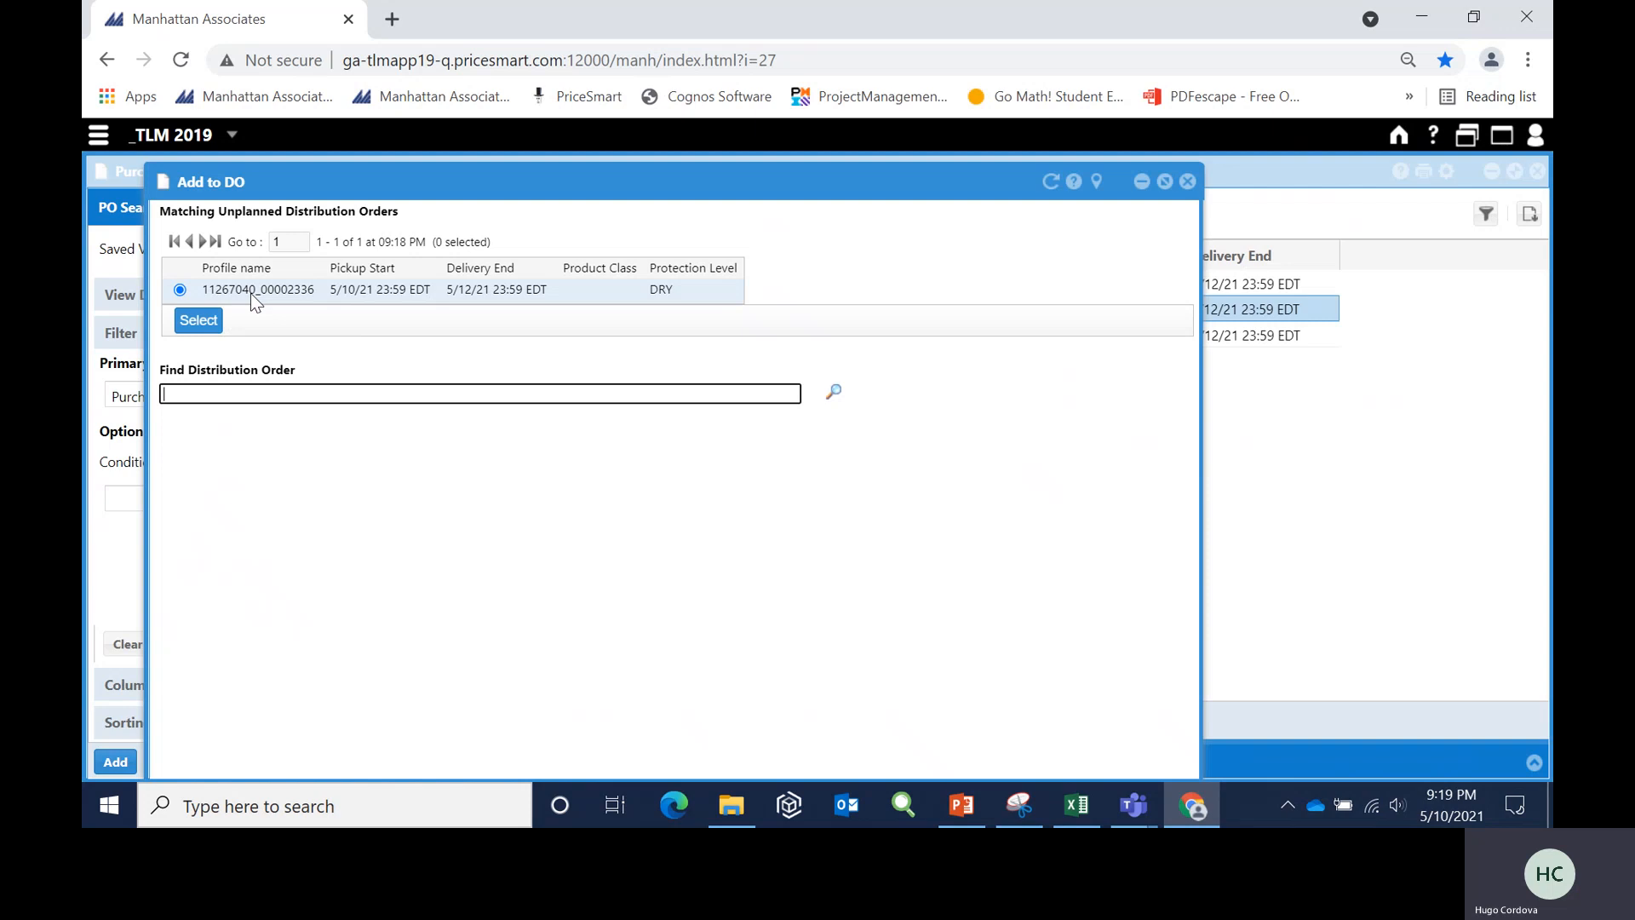
click(196, 321)
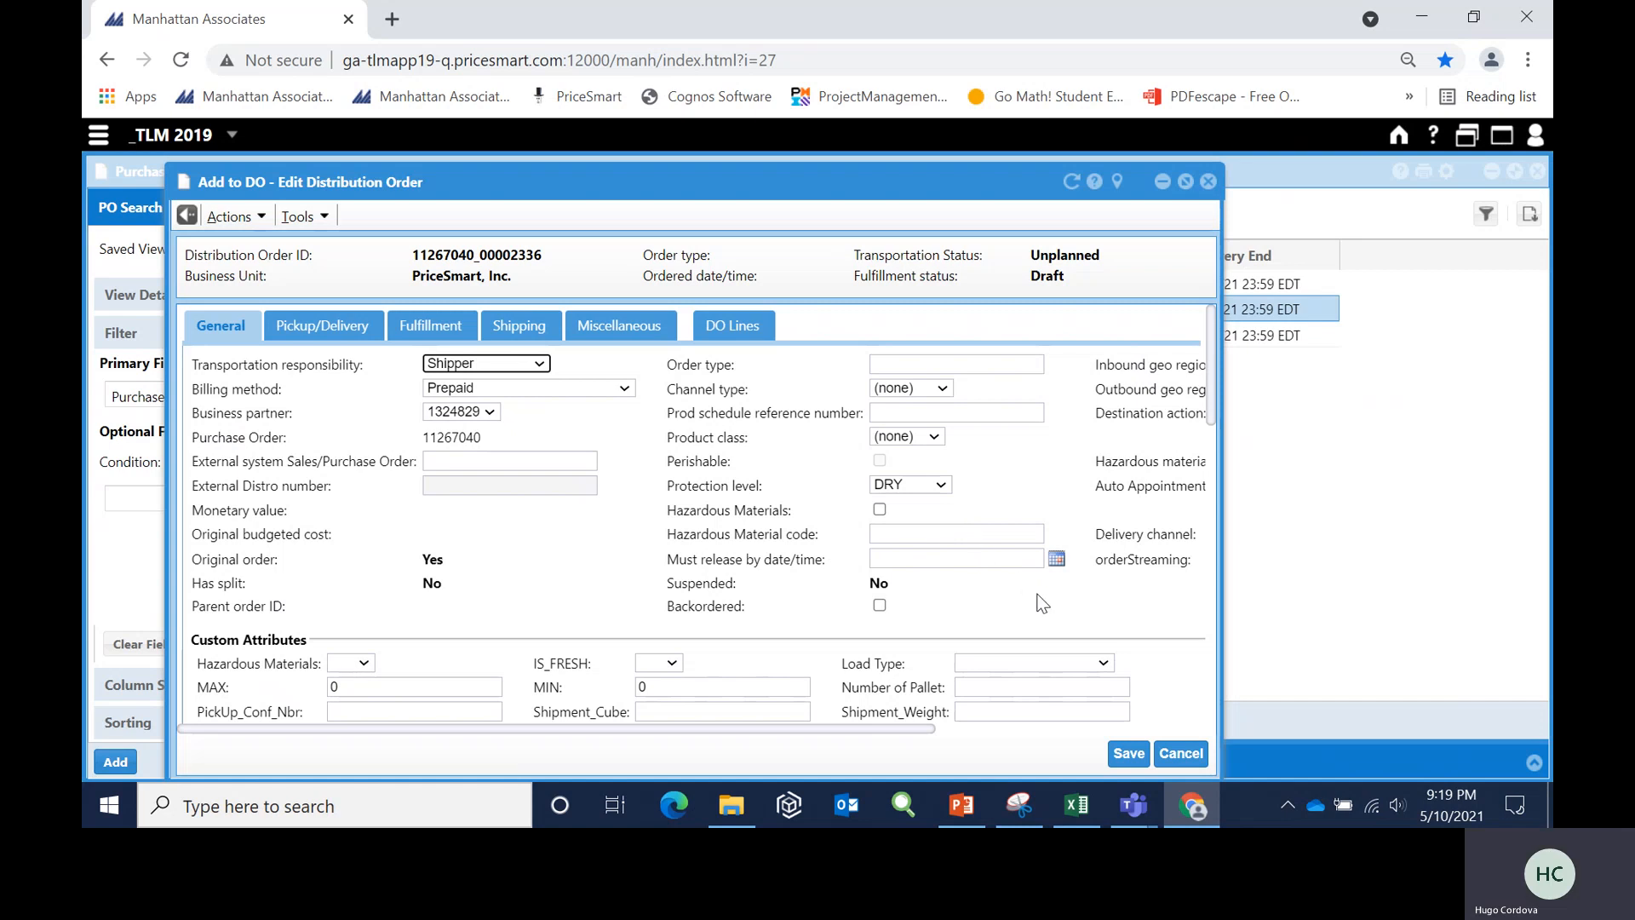
click(1130, 754)
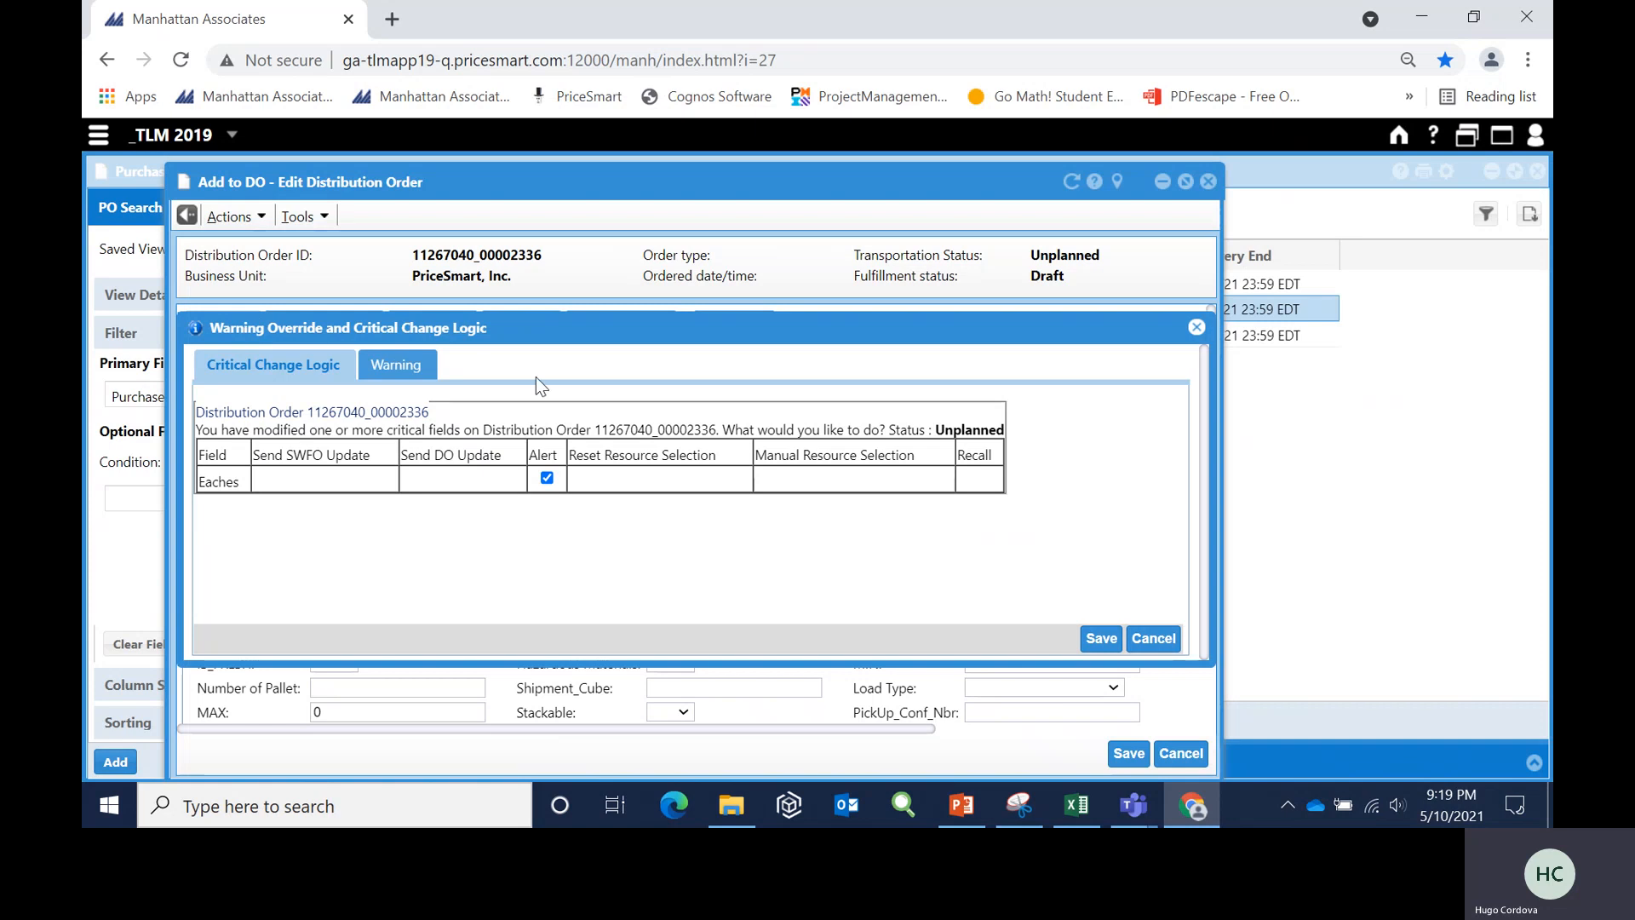
click(1102, 639)
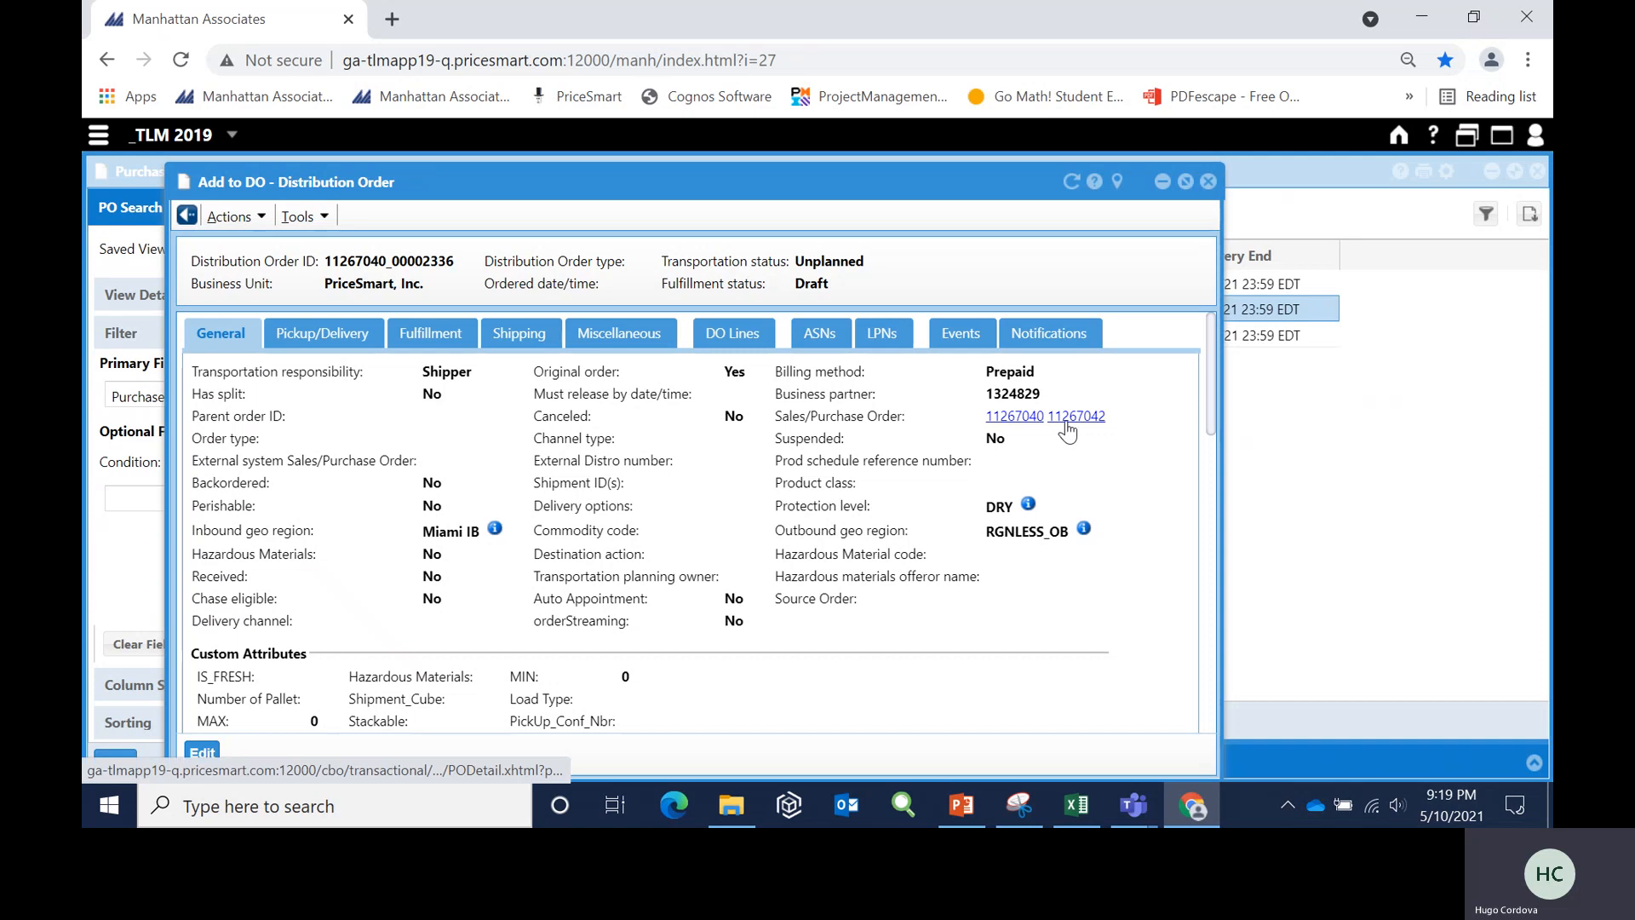
click(1161, 183)
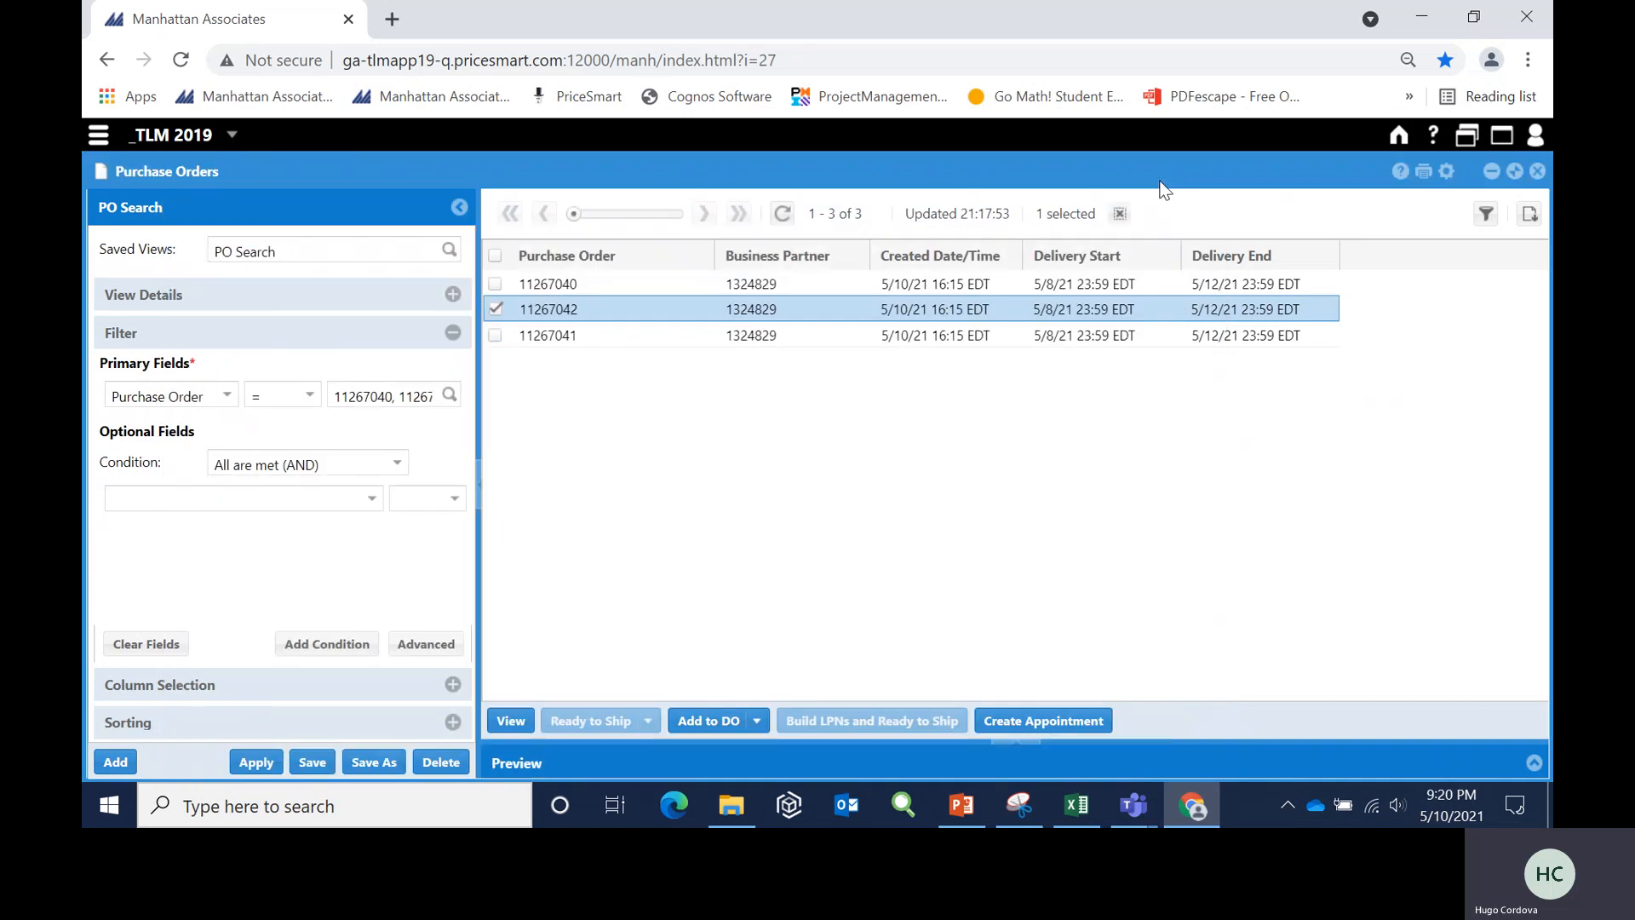
- Add only the third listed purchase order to the matching unplanned distribution order and save through the critical change warning
click(496, 309)
click(495, 336)
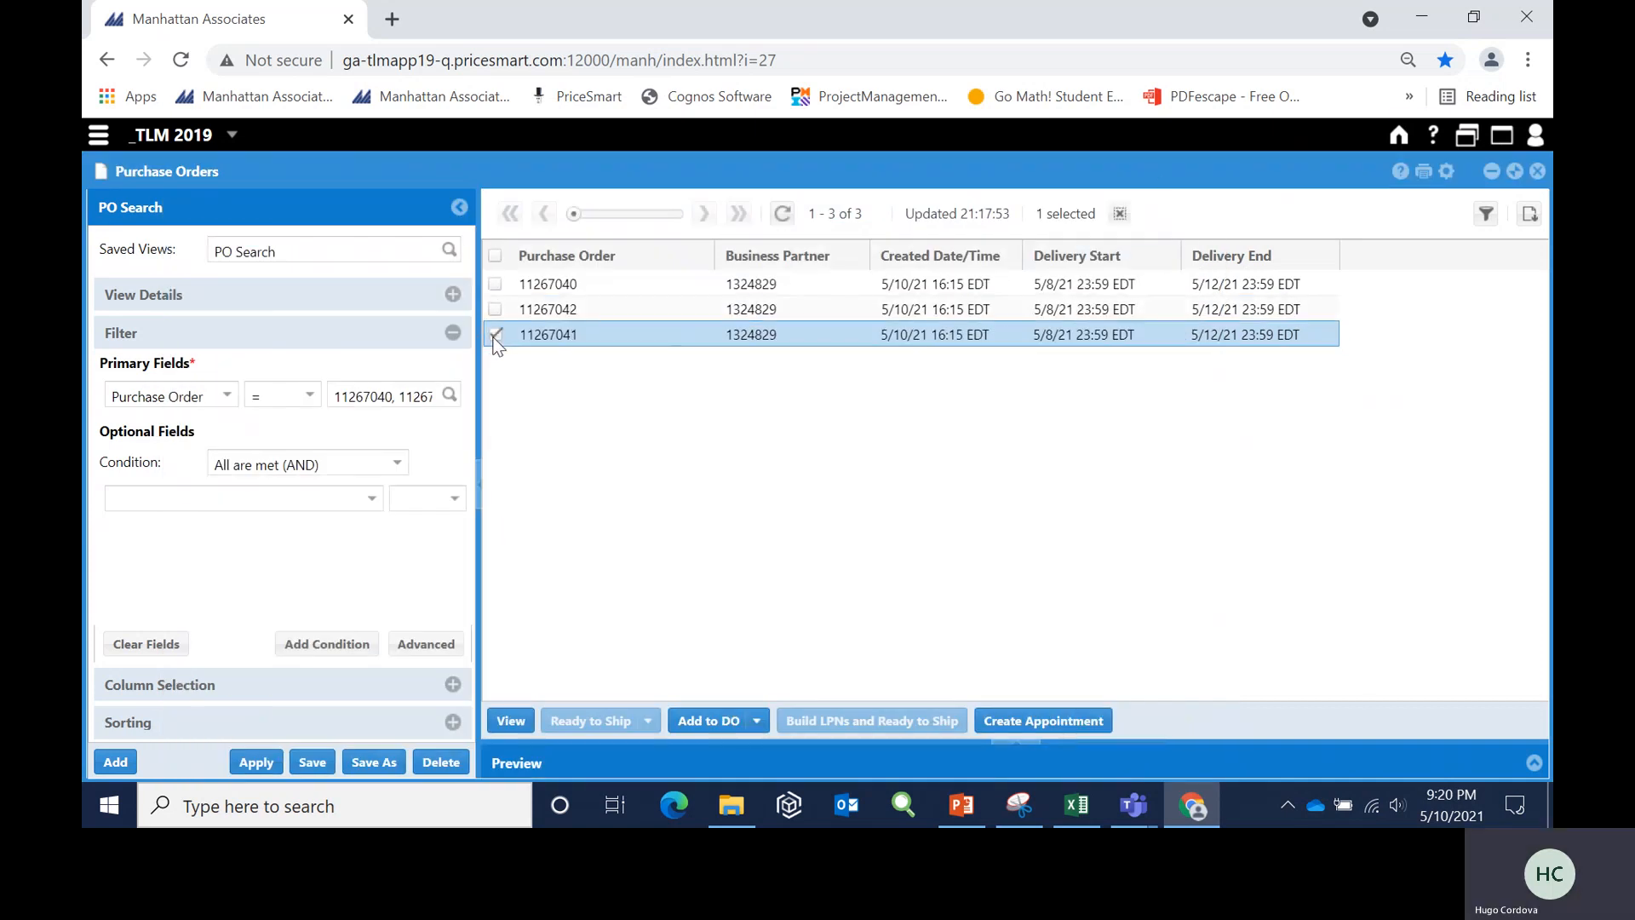
click(695, 722)
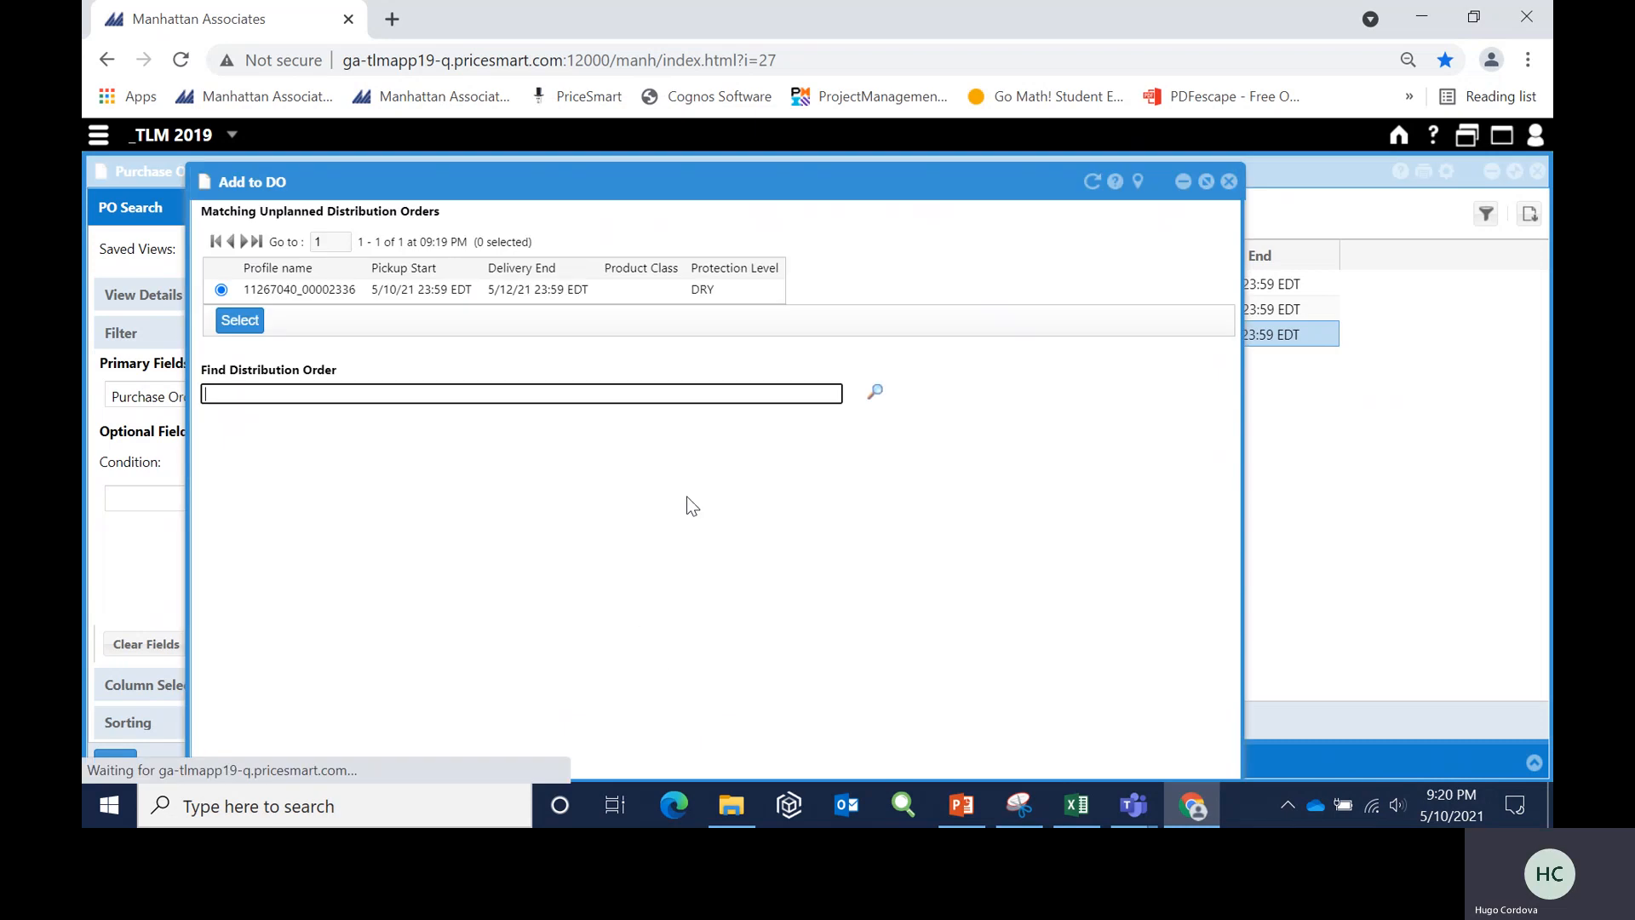
click(240, 327)
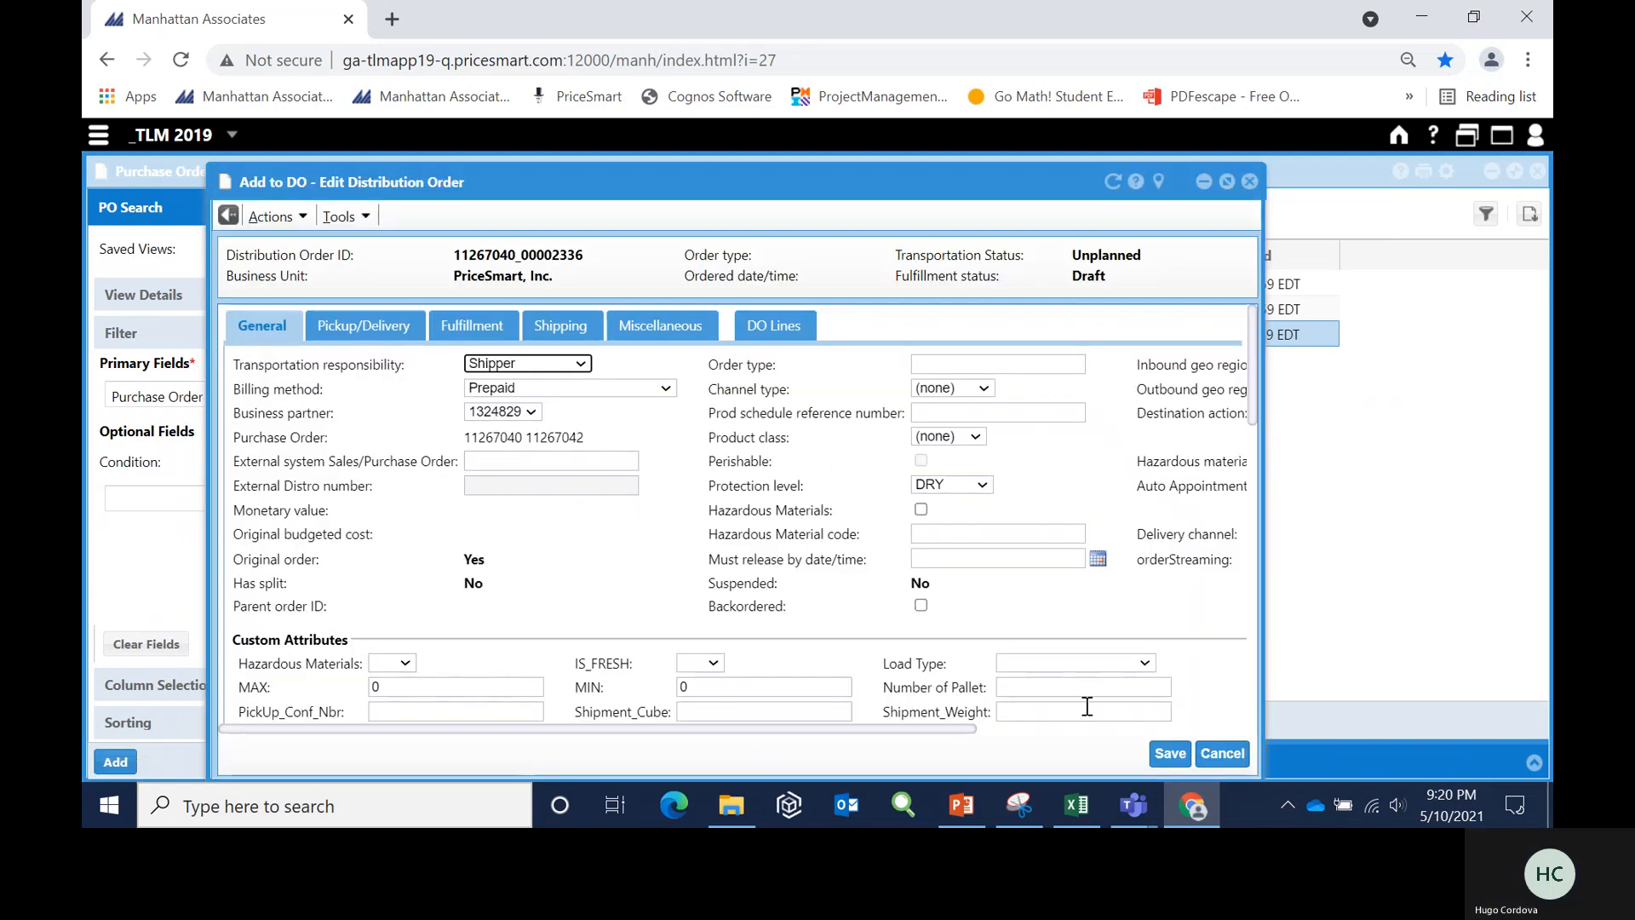
click(1169, 755)
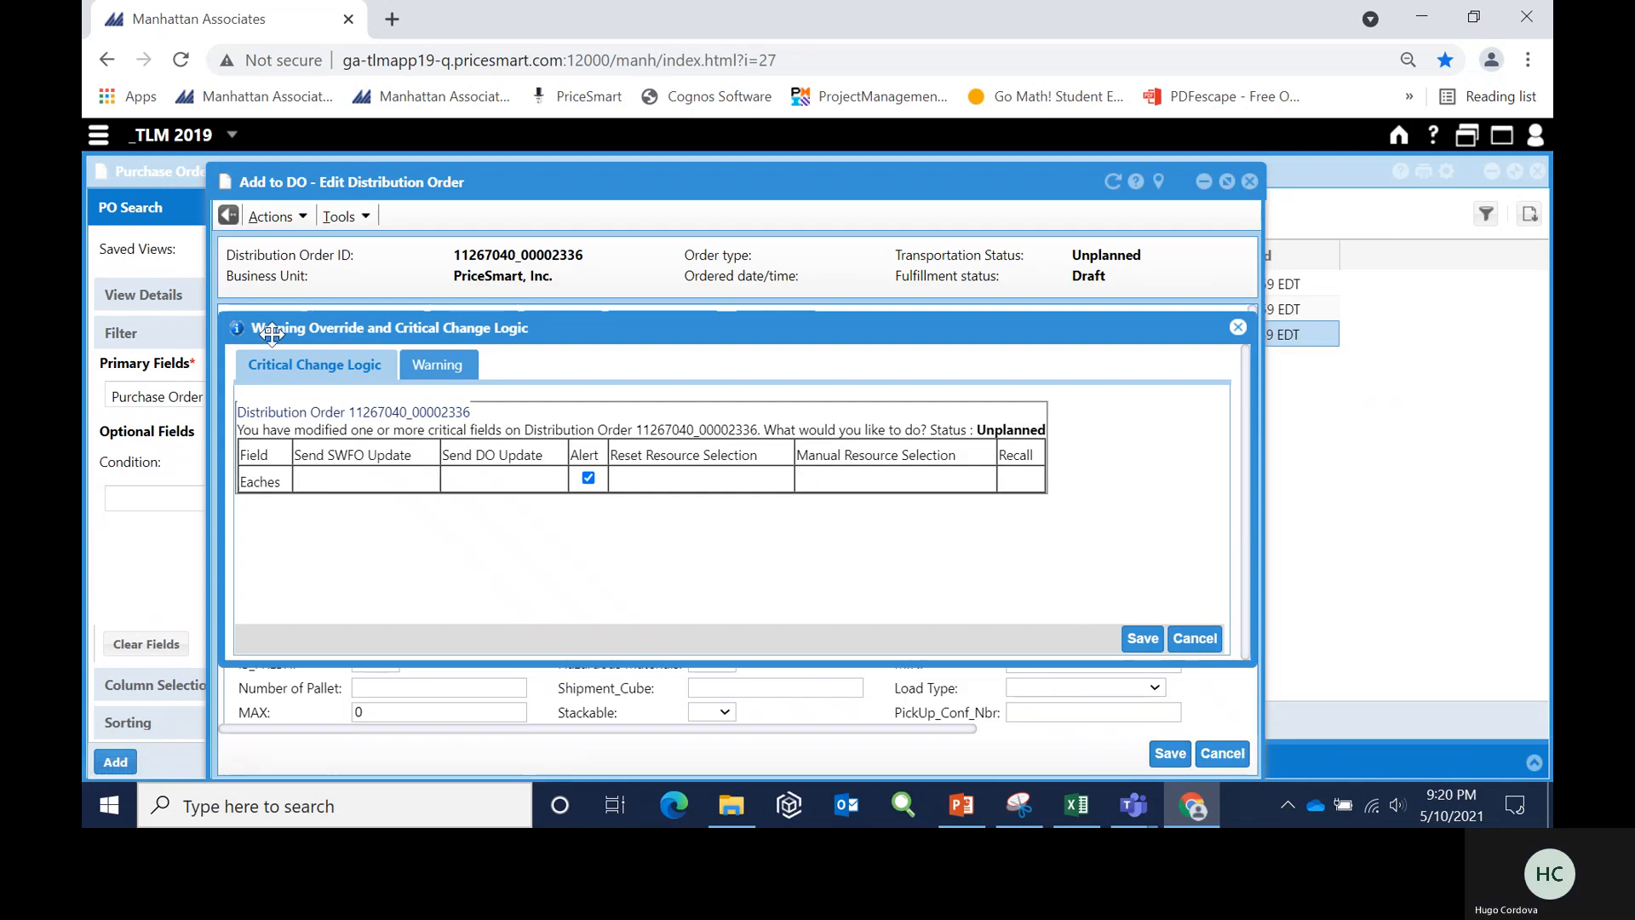
click(1143, 640)
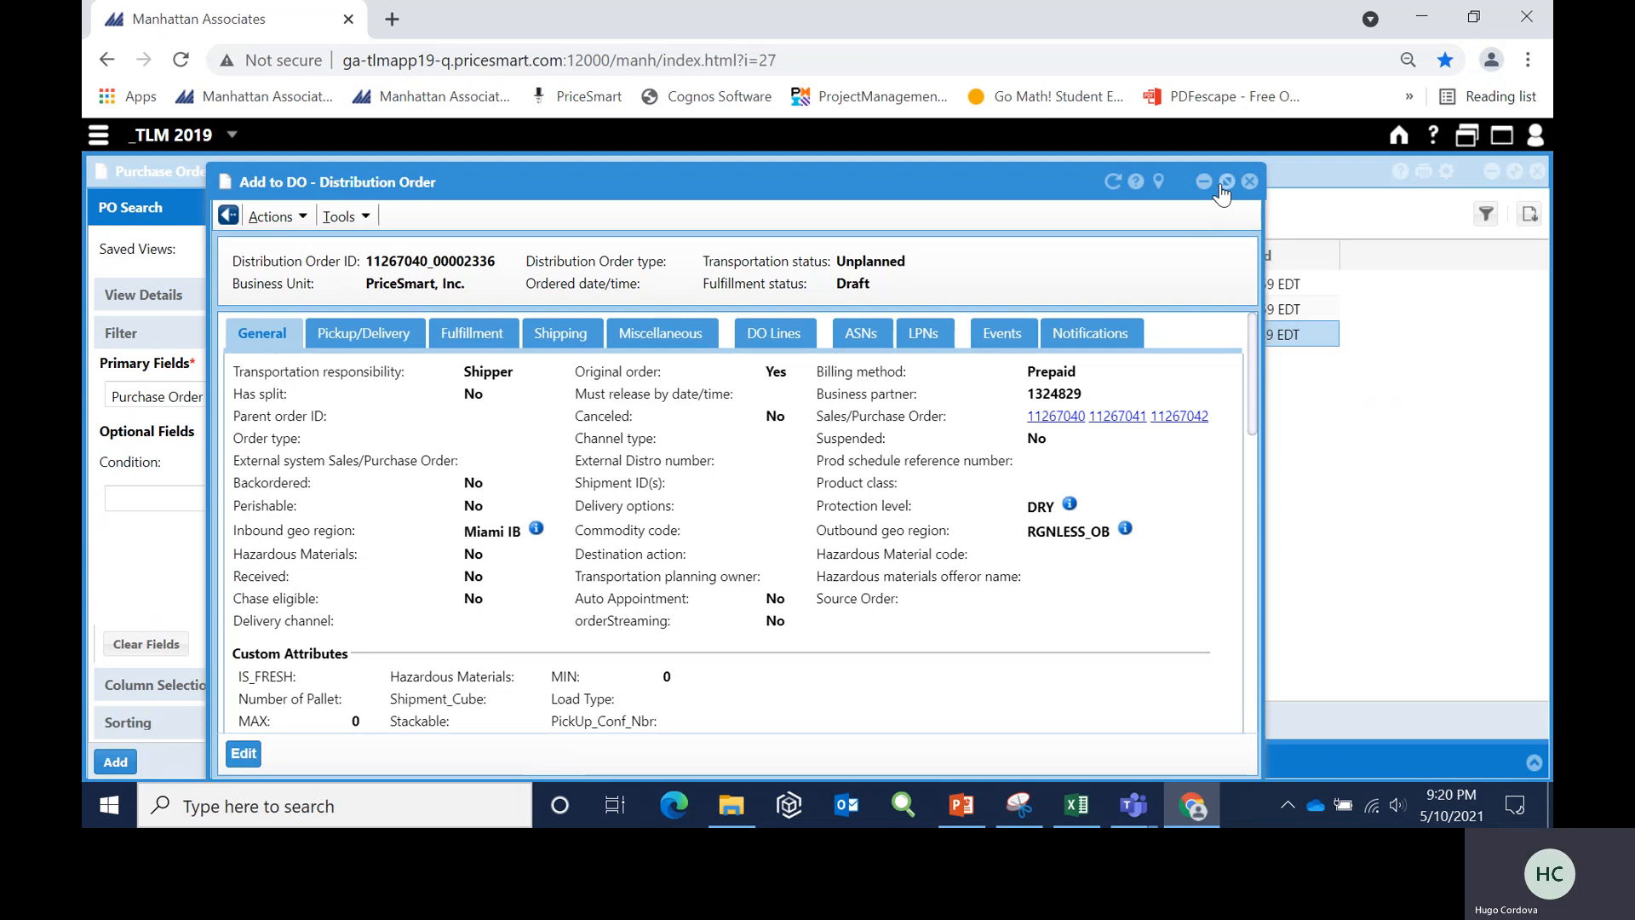
- Maximize the distribution order, open it for editing, and set its number of pallets to 26 and load type to Palletized
click(1227, 183)
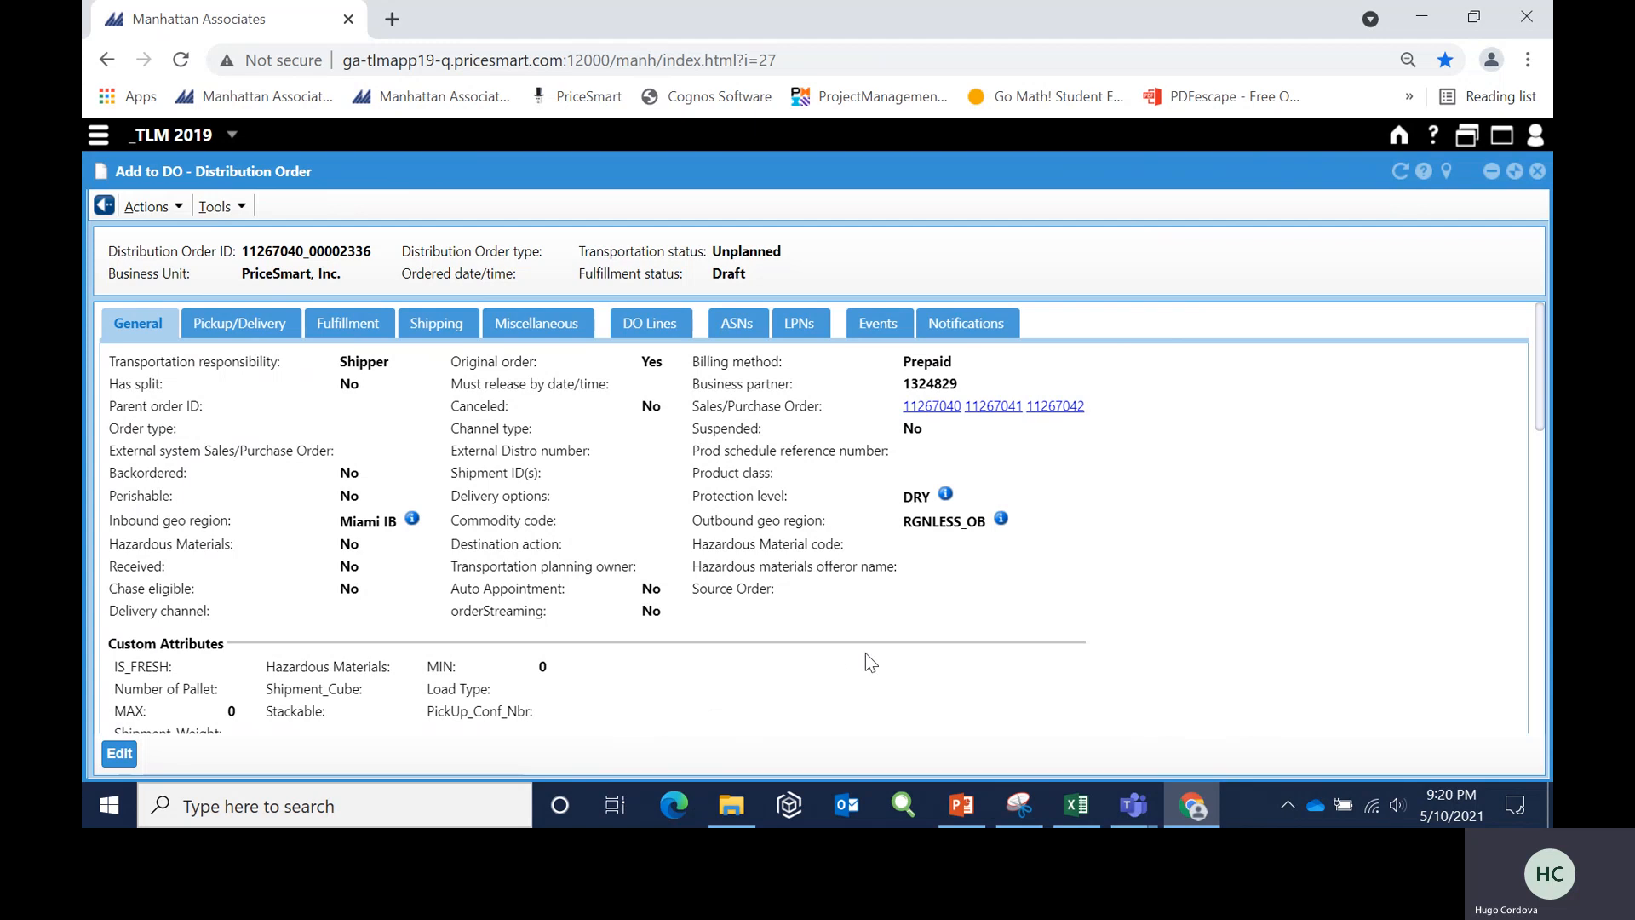
scroll(866, 652, down, 3)
scroll(865, 653, up, 3)
click(123, 756)
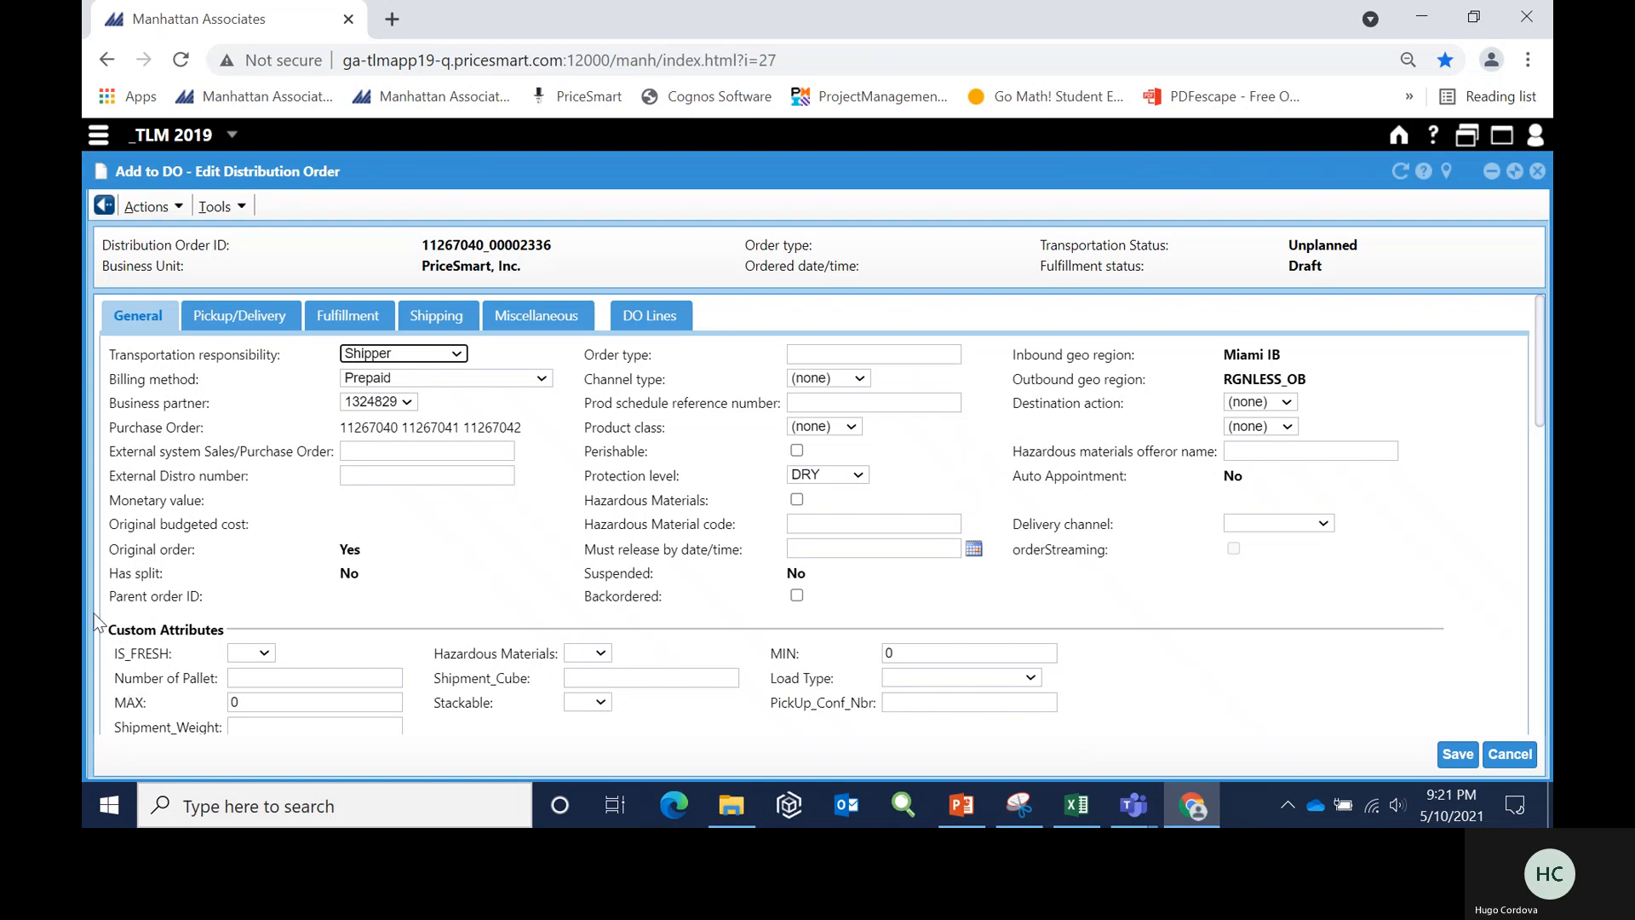
scroll(308, 634, down, 1)
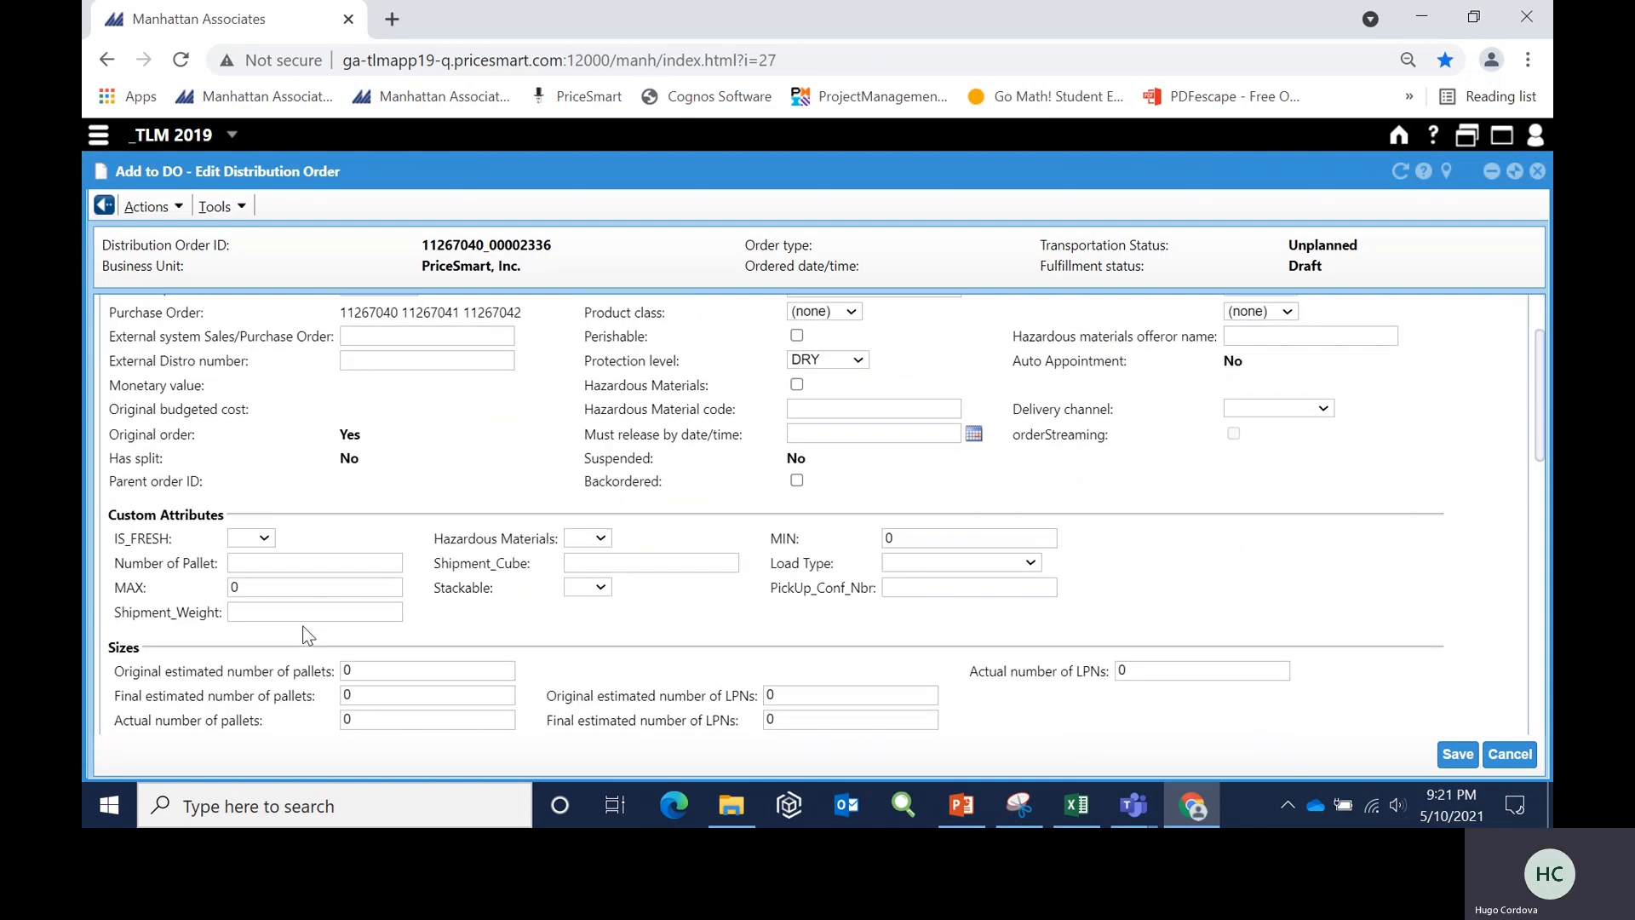
click(255, 565)
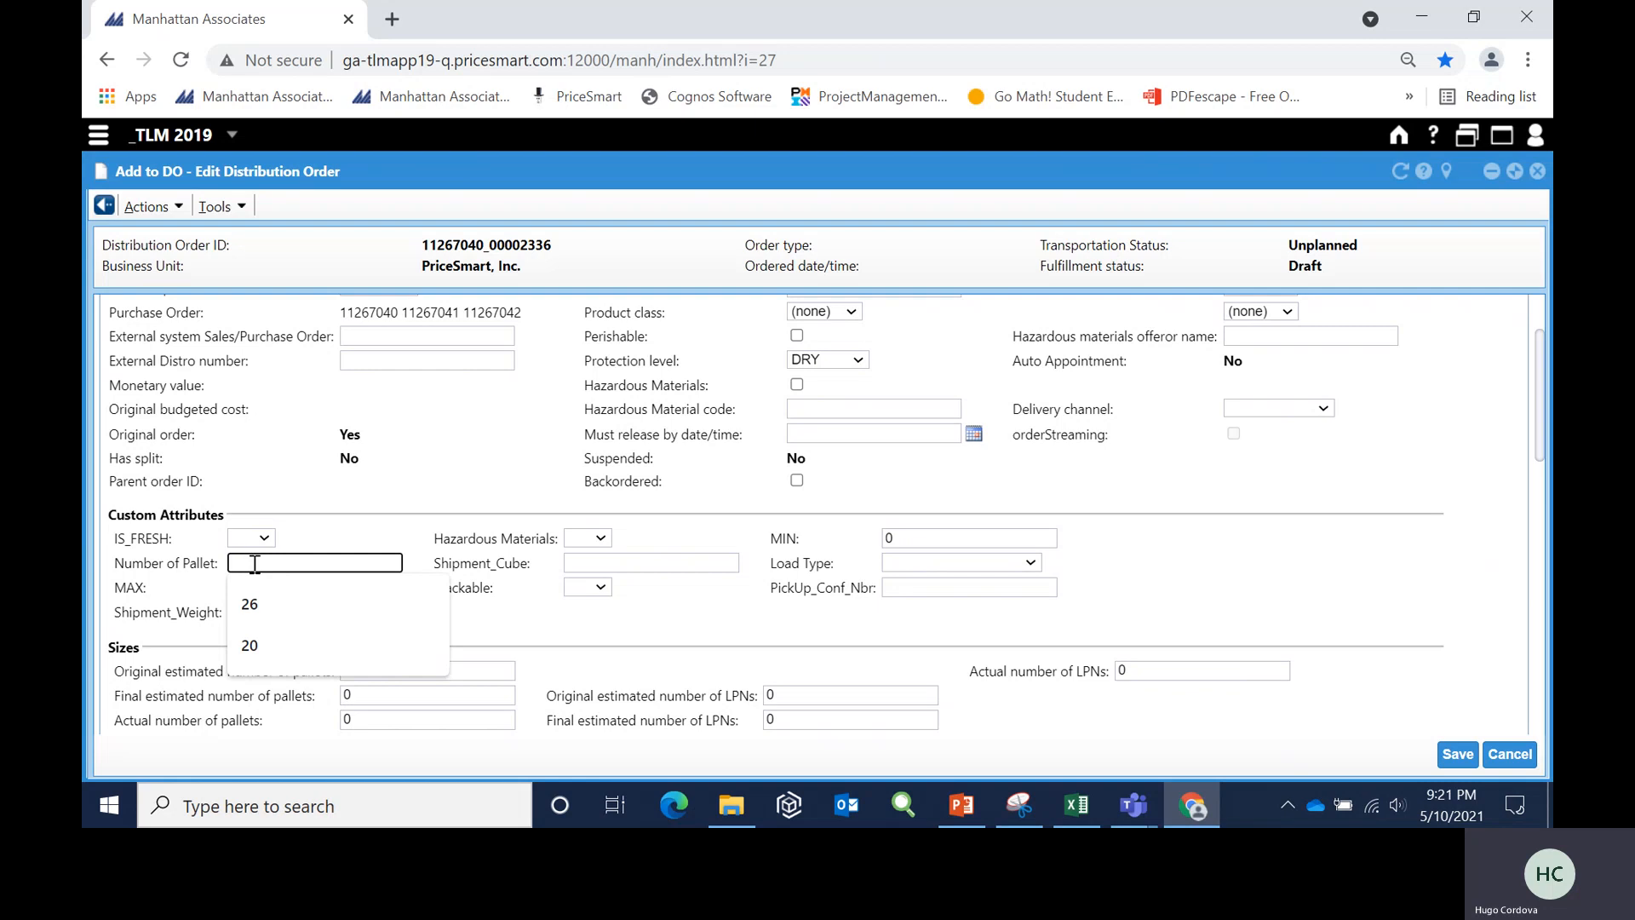
click(252, 596)
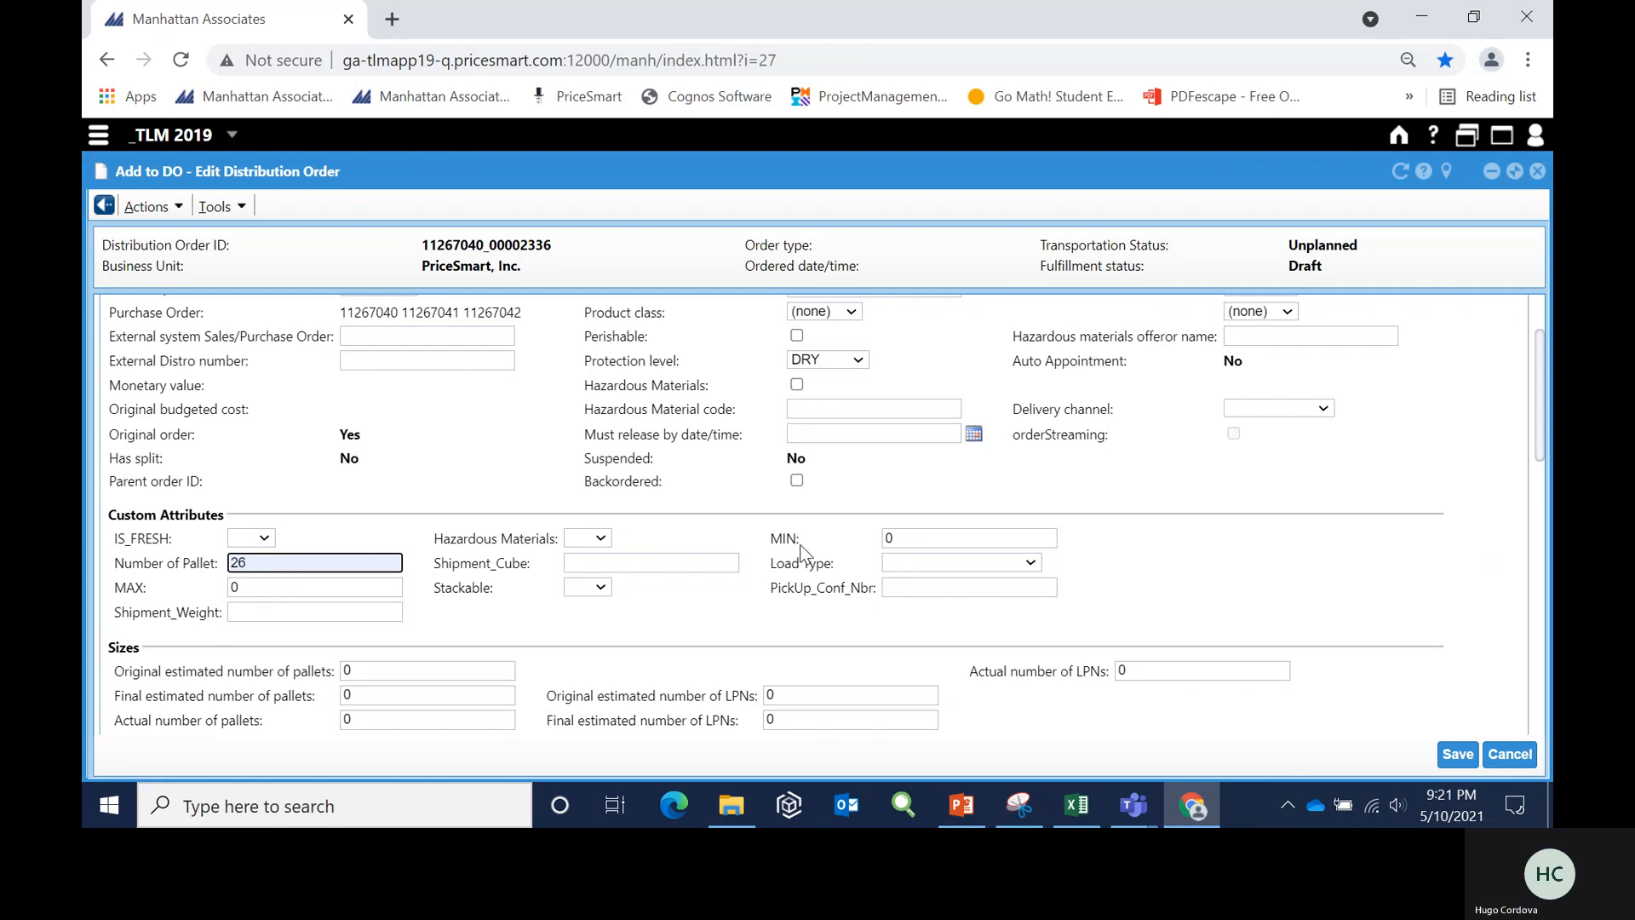
click(1031, 563)
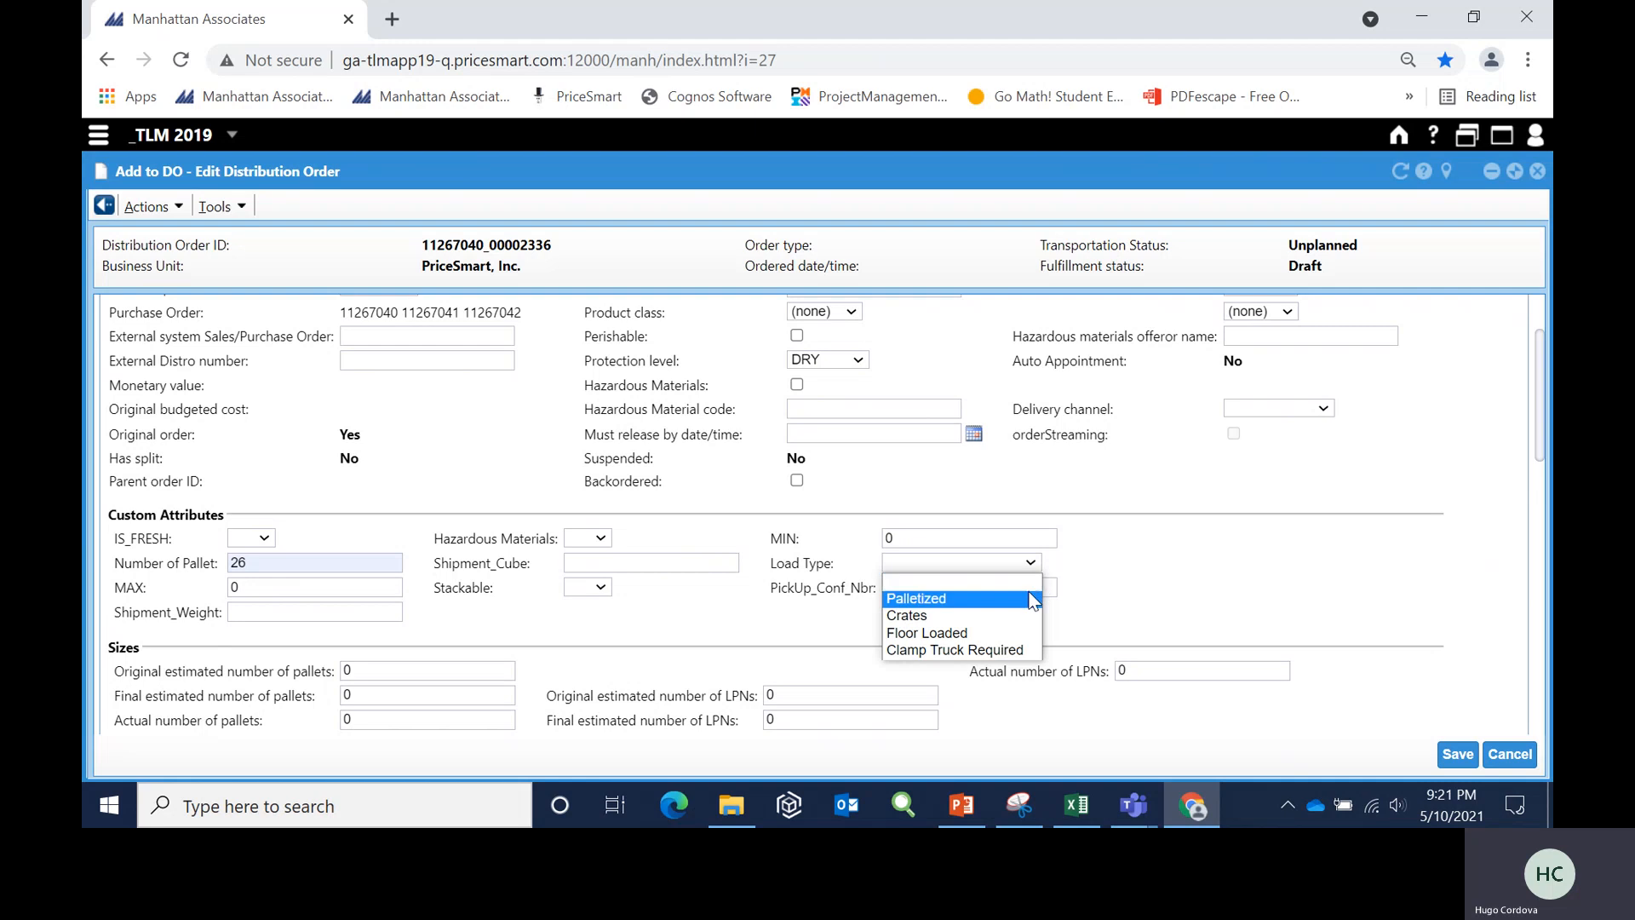
click(1029, 598)
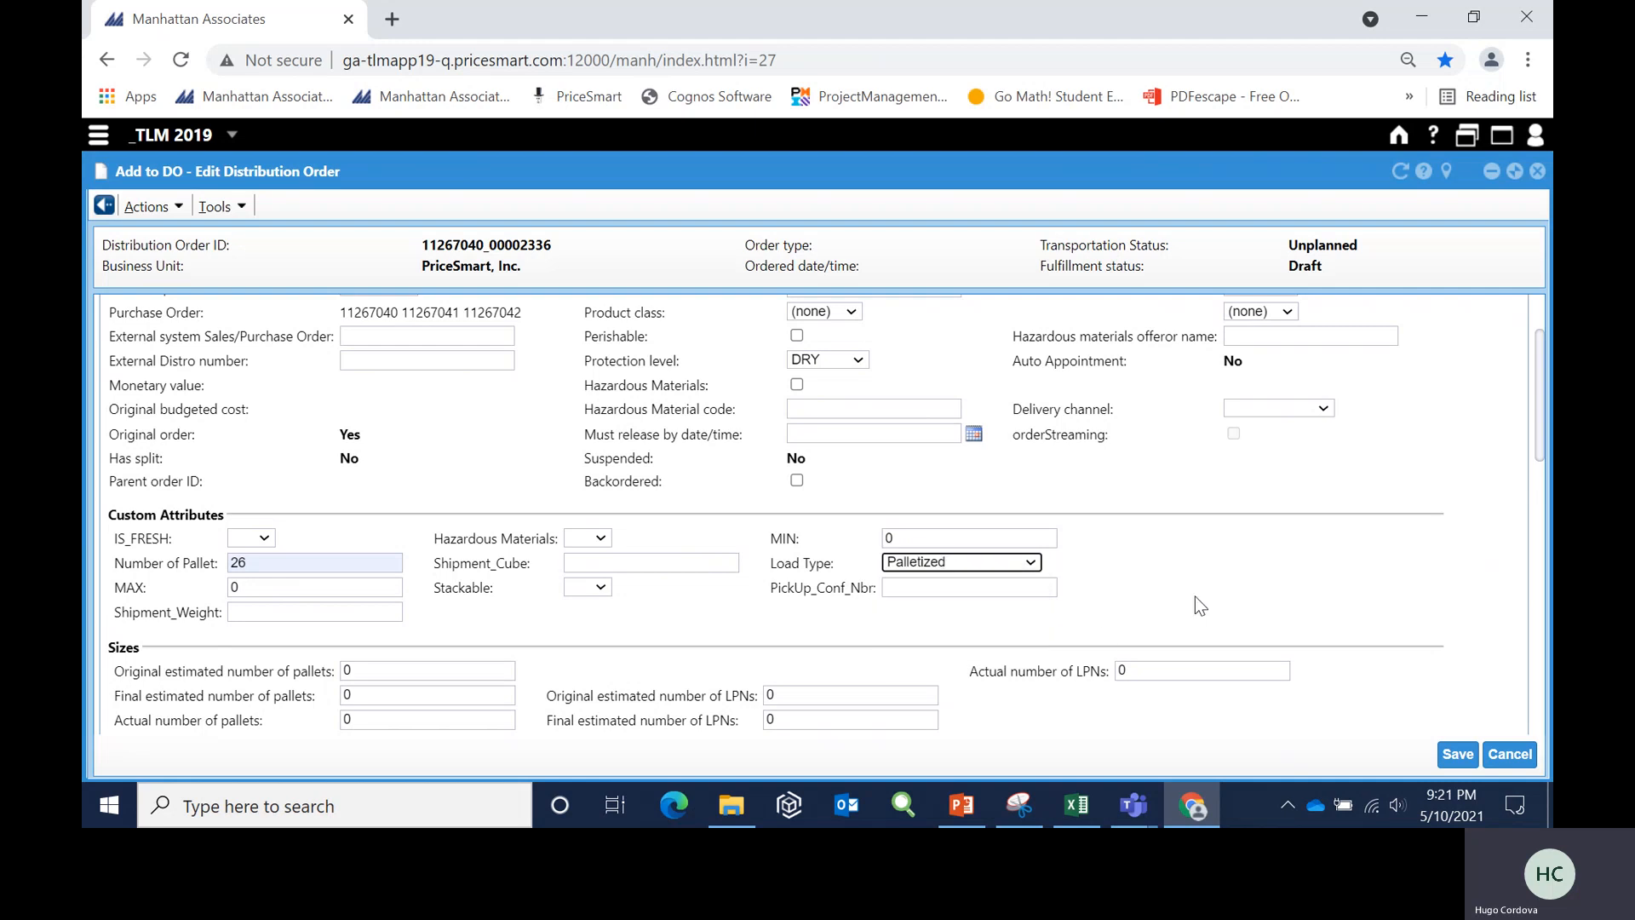
- Set reference field 1 to ABC Trans and the designated service level to PPD, keeping the existing carrier
scroll(1195, 597, down, 2)
scroll(1200, 605, down, 4)
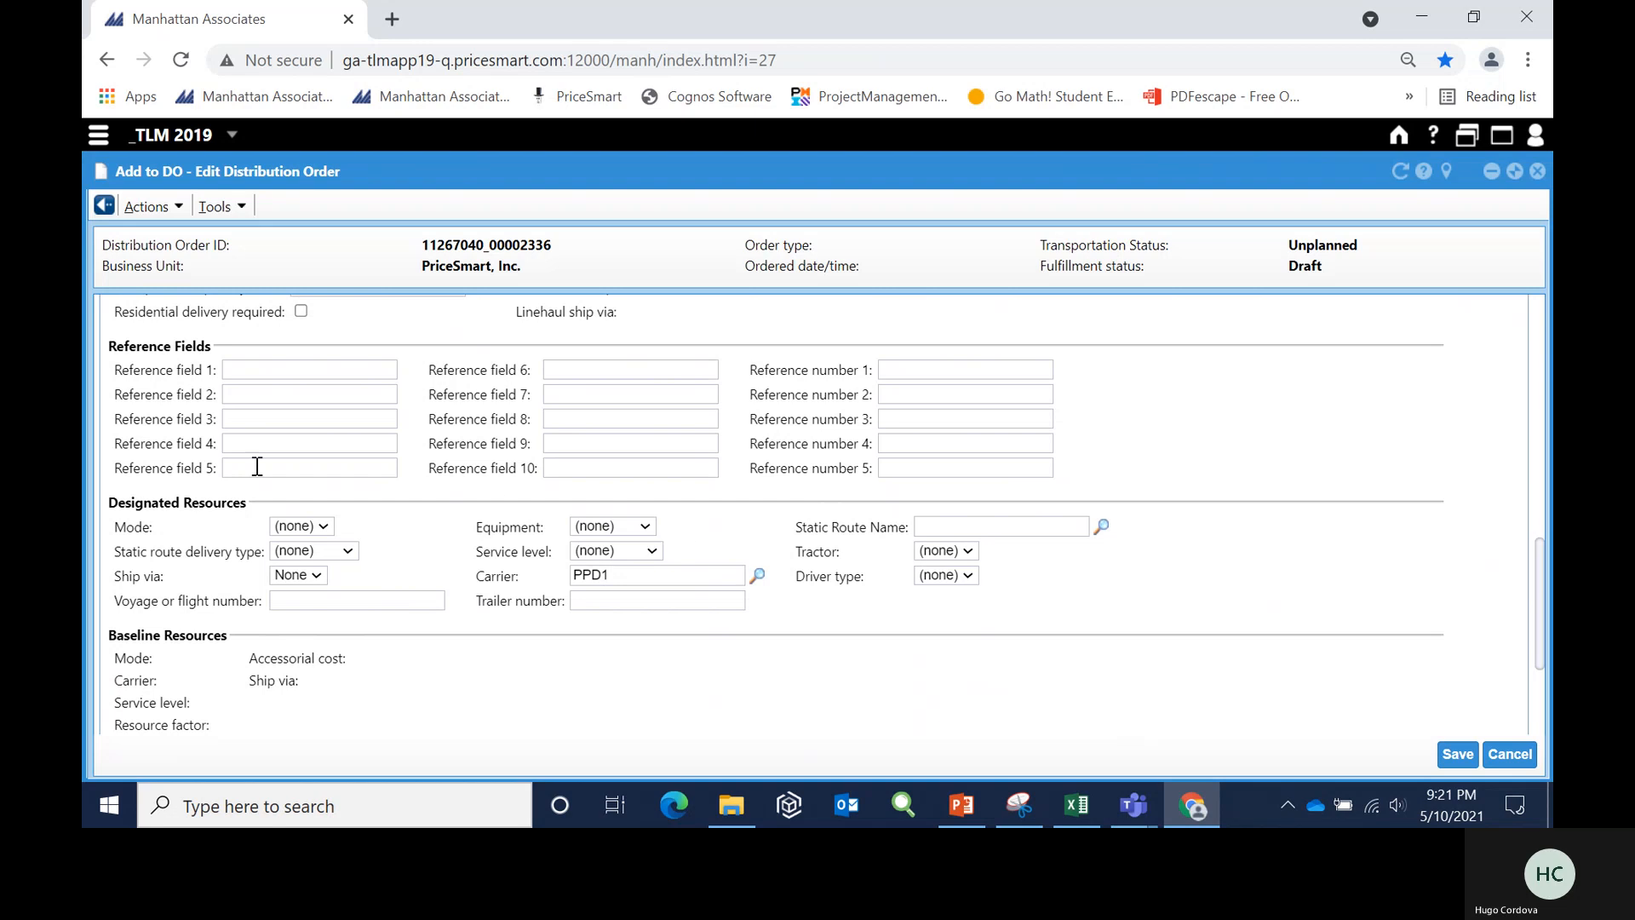
click(246, 373)
click(247, 405)
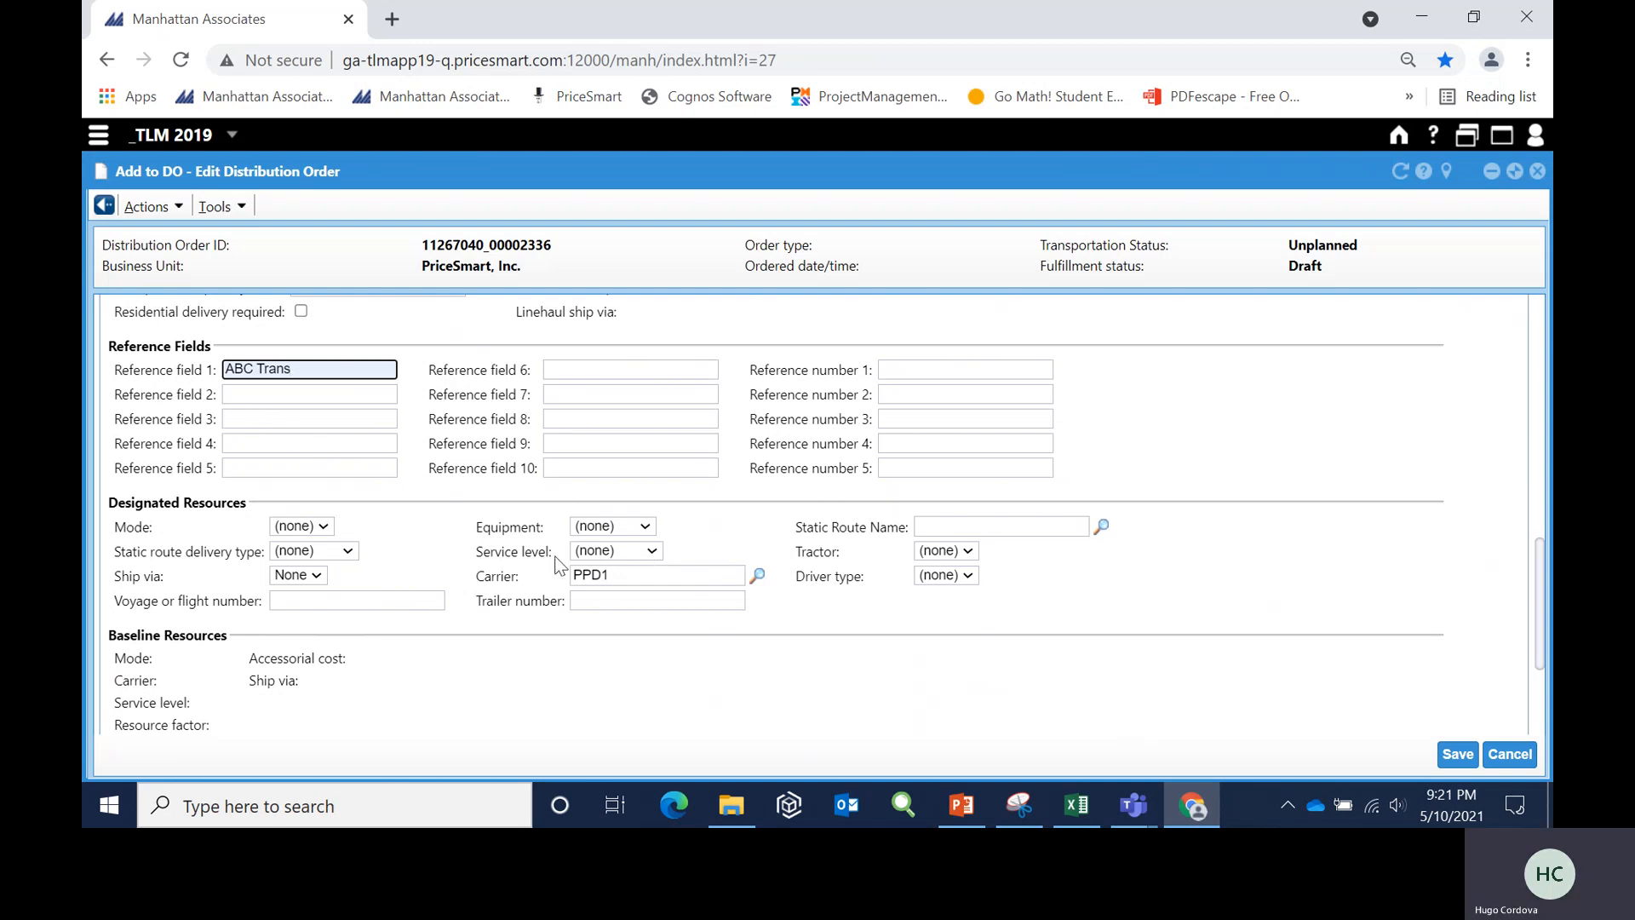
click(653, 552)
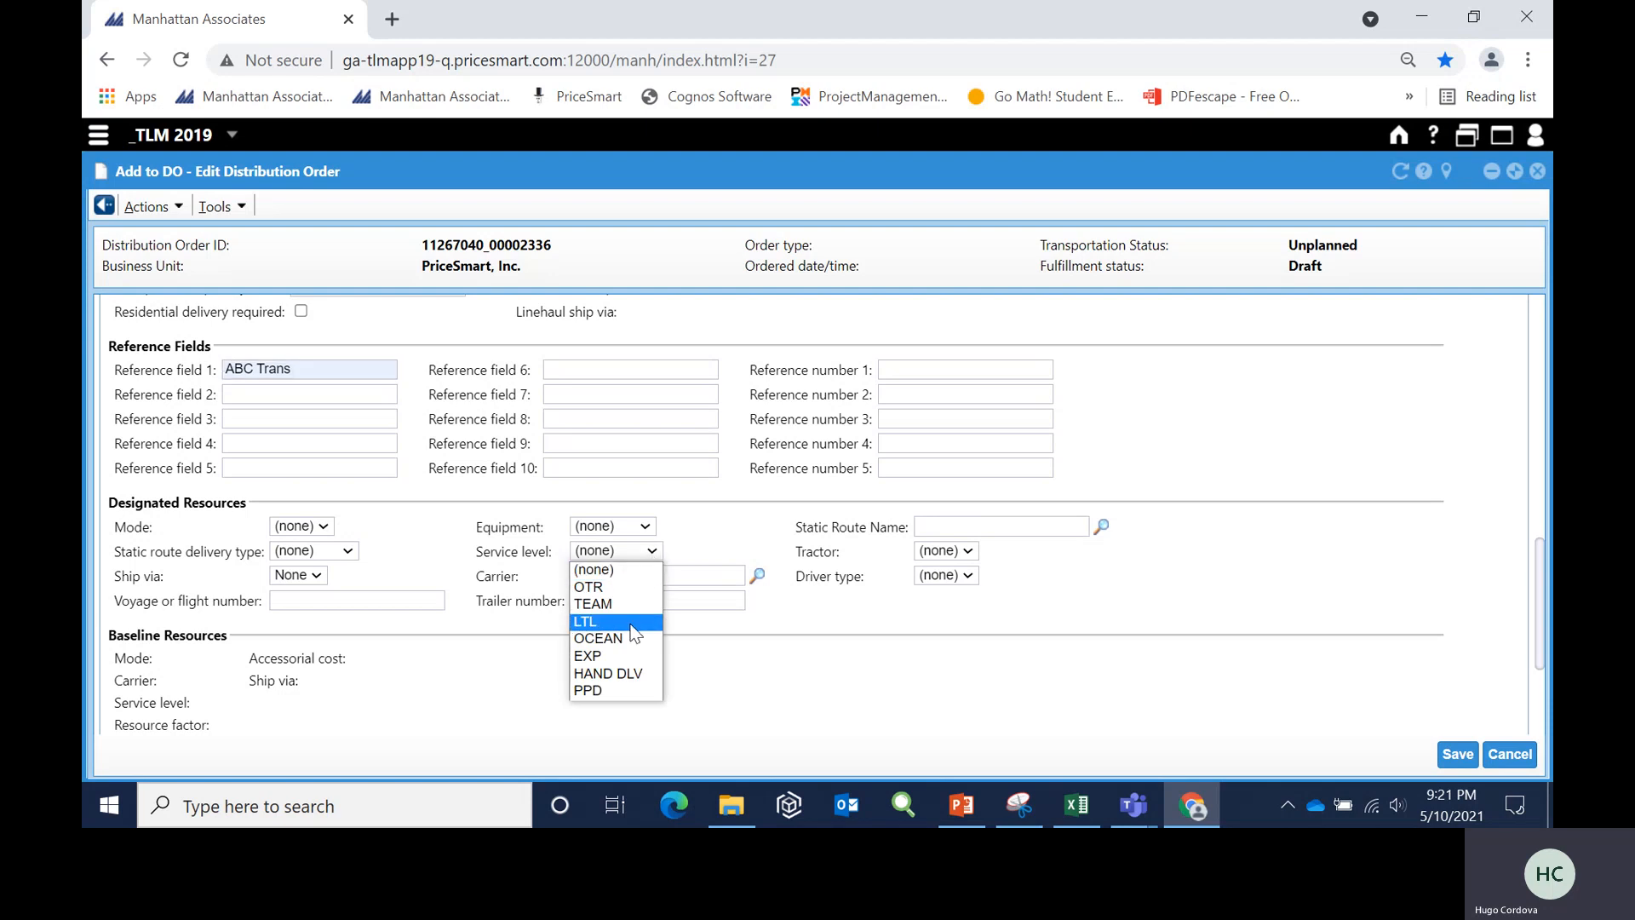
click(634, 692)
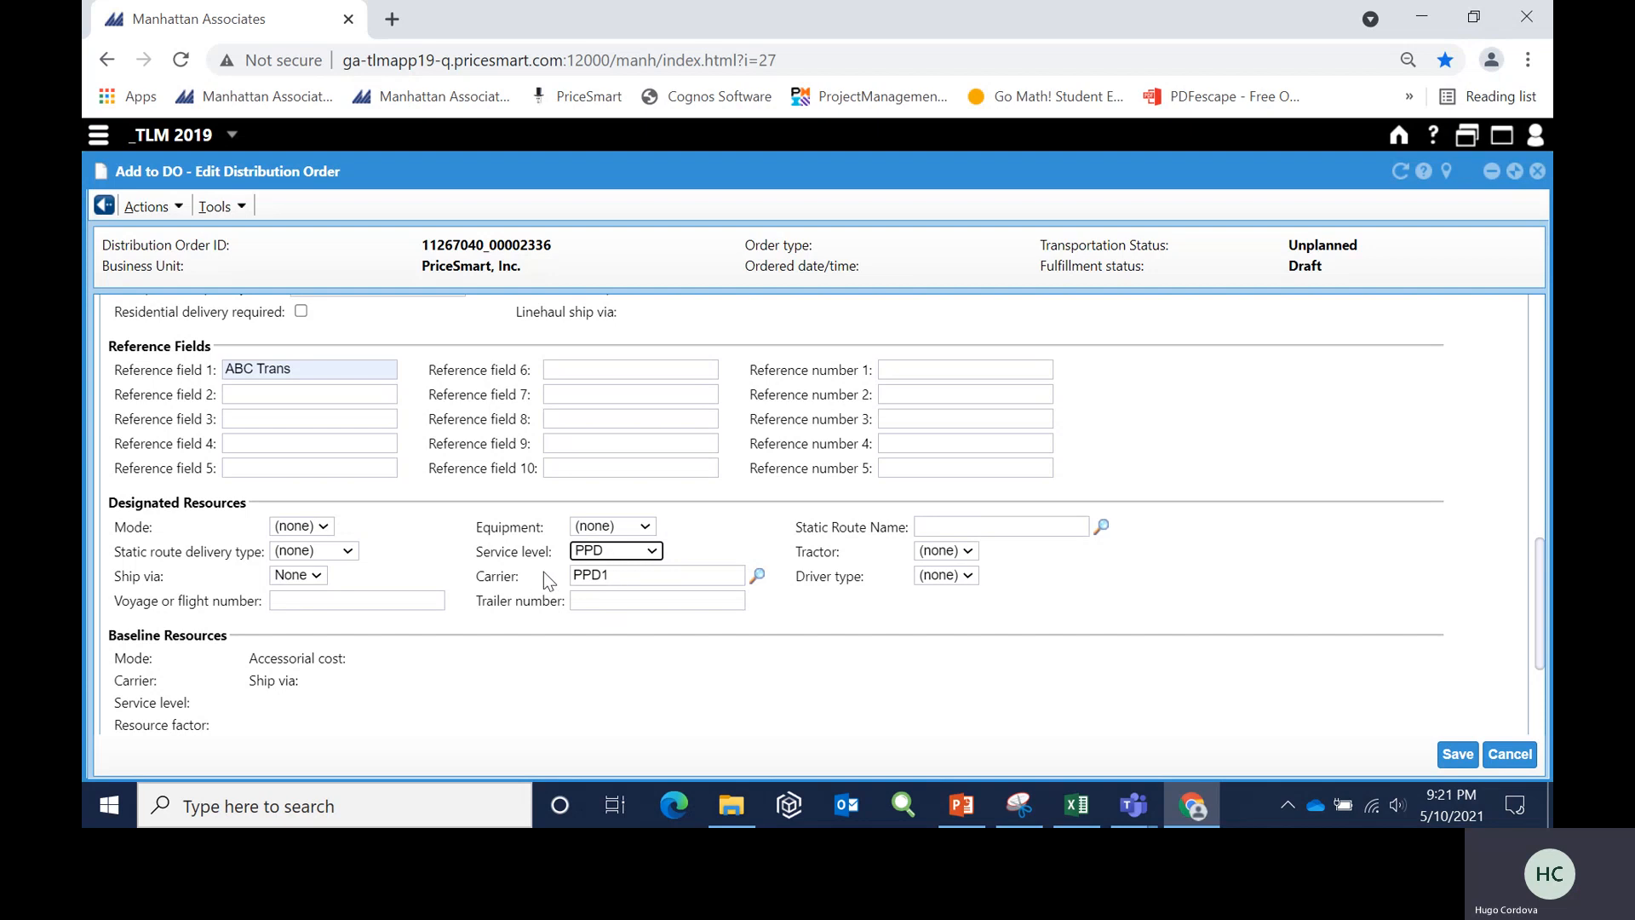
click(611, 574)
- Replace the origin facility in the pickup and delivery details with the vendor's business partner number and save the distribution order
scroll(958, 700, up, 9)
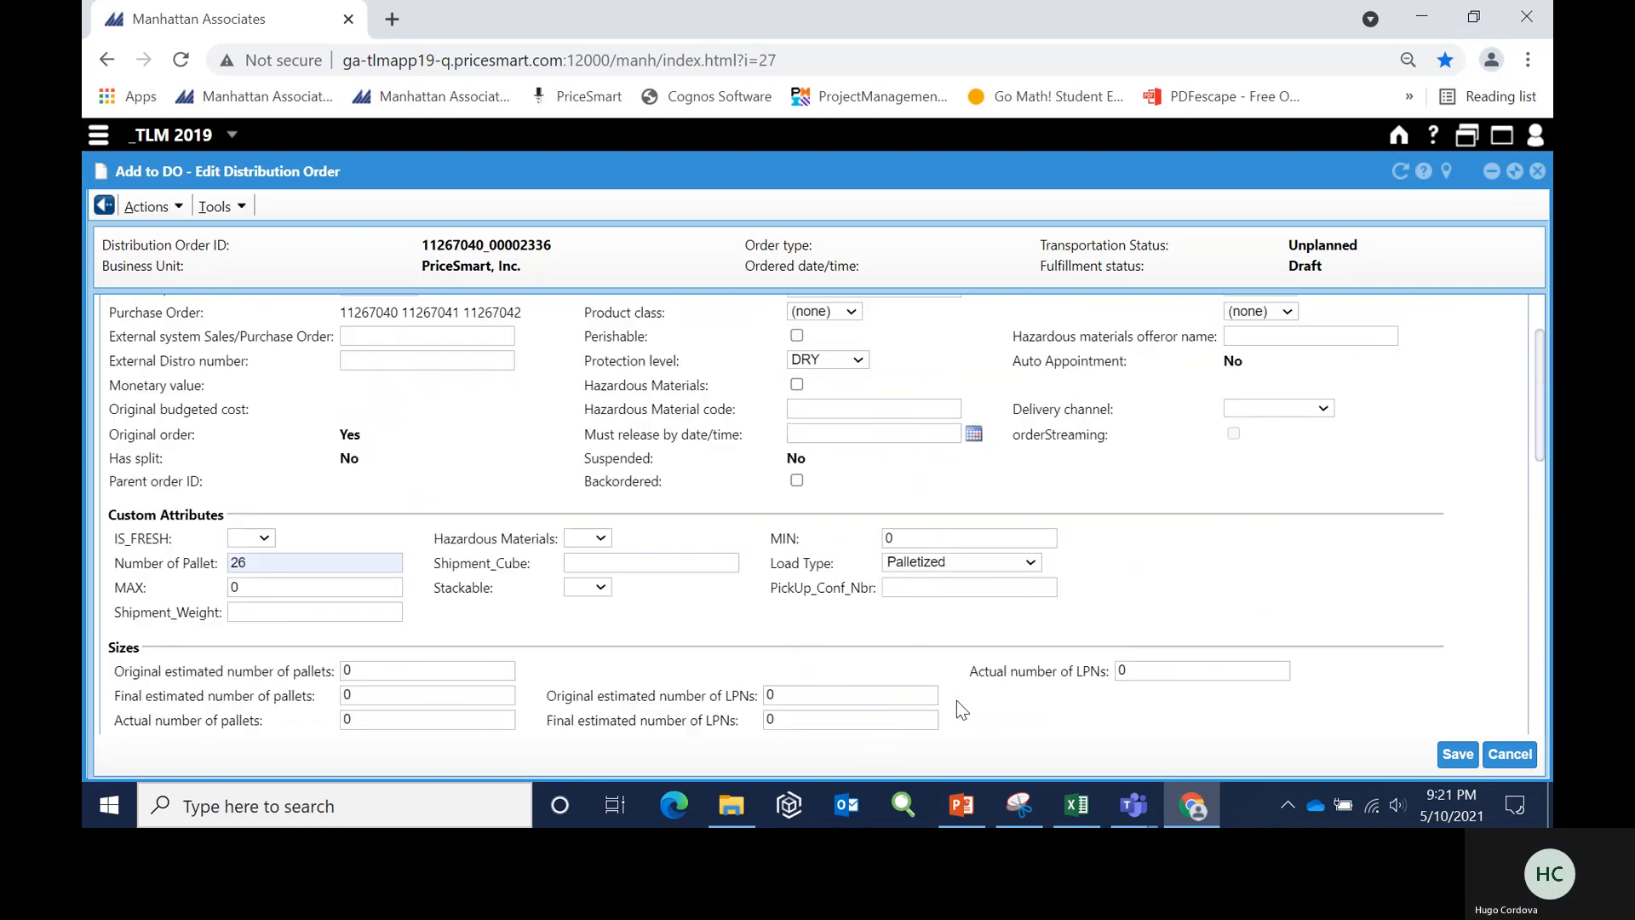
scroll(959, 709, up, 2)
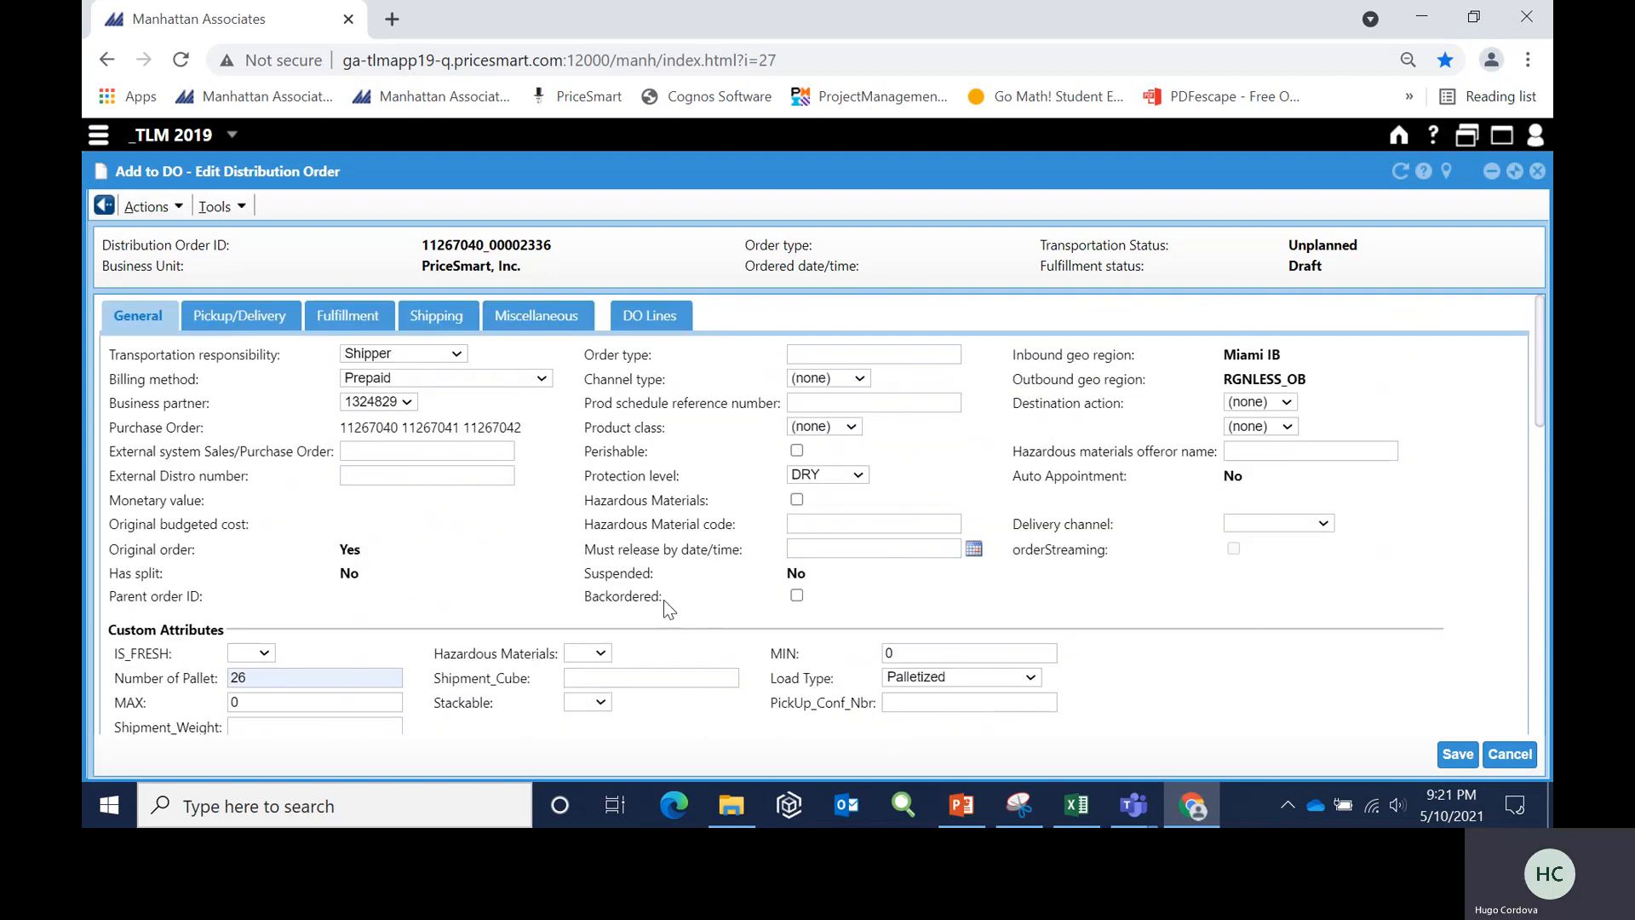
click(260, 319)
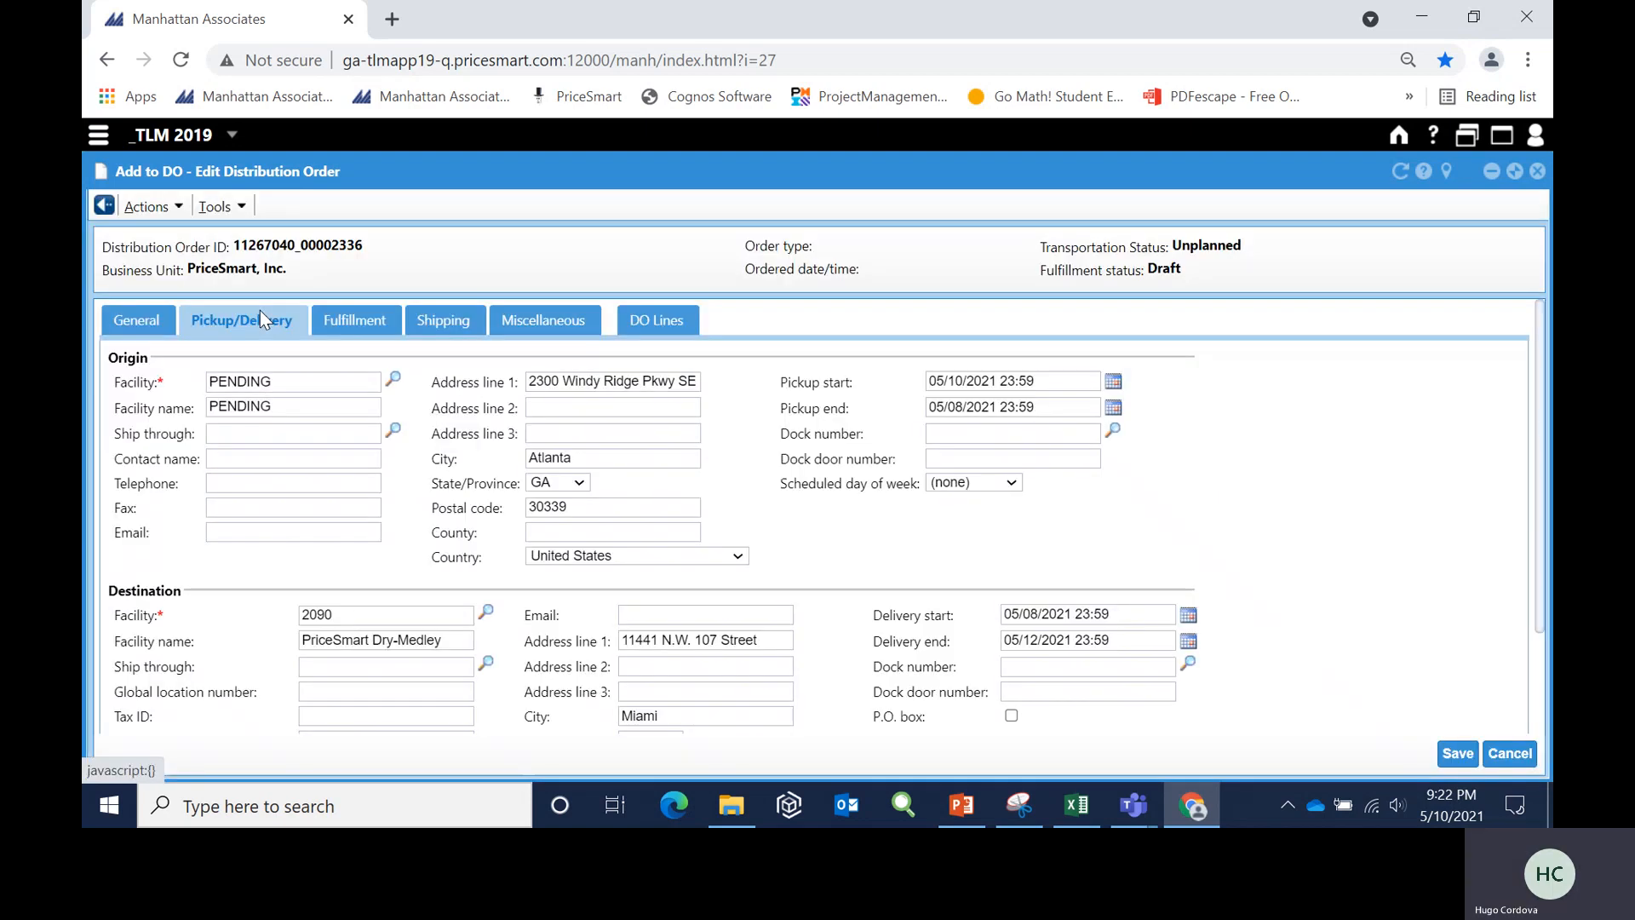
click(290, 385)
drag(291, 385, 183, 391)
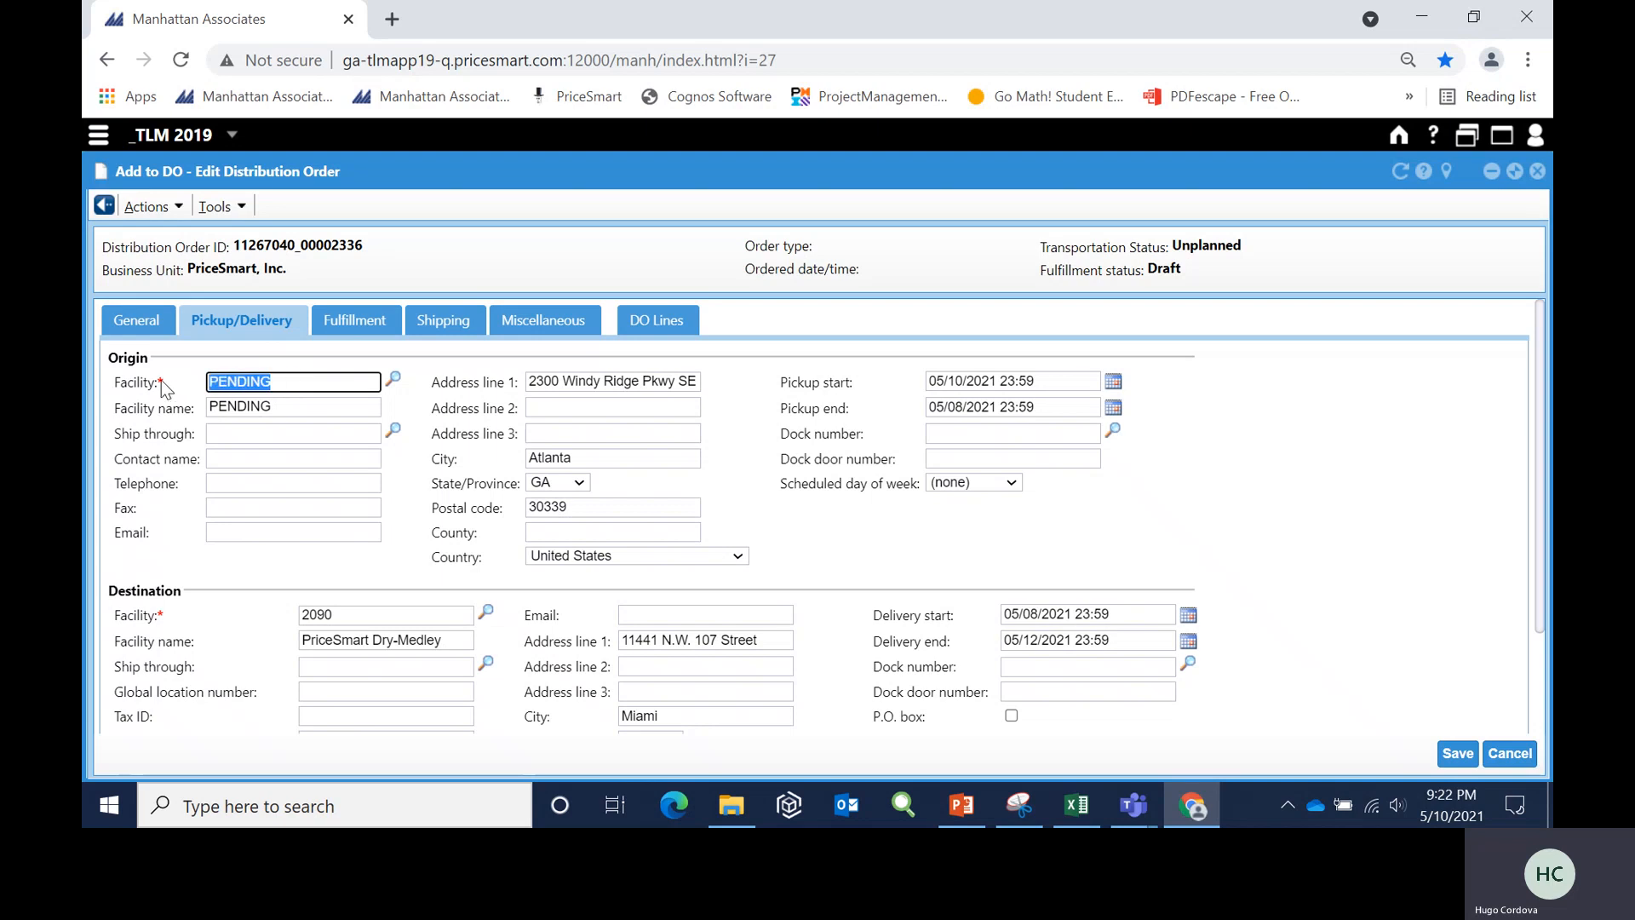
text(13)
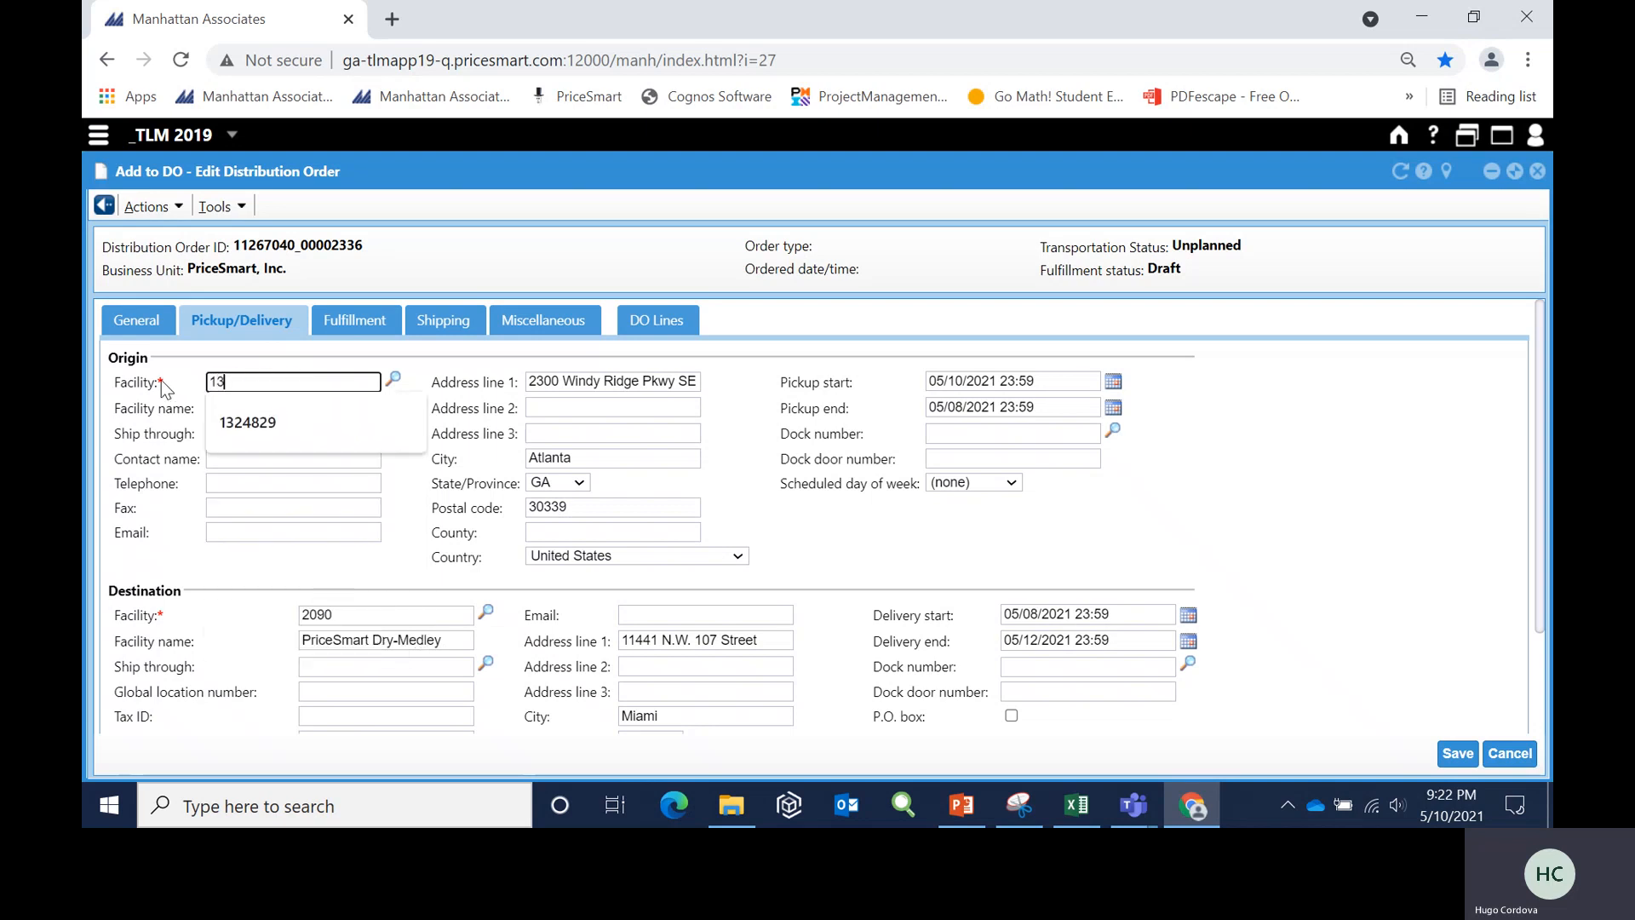
text(24829)
click(241, 423)
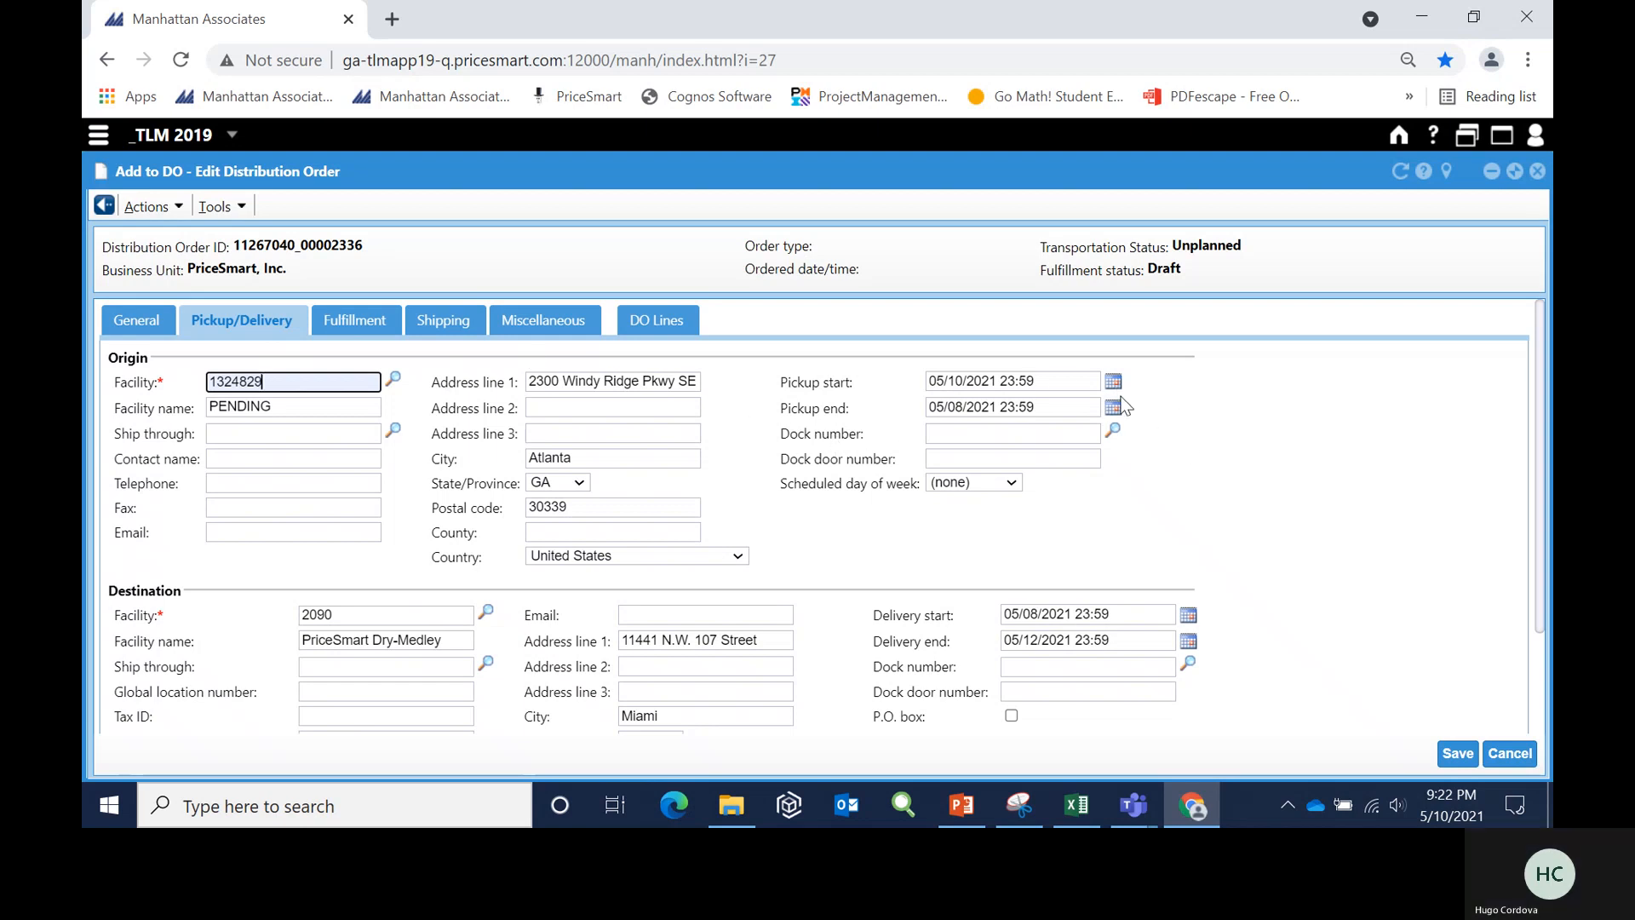
scroll(1297, 512, down, 2)
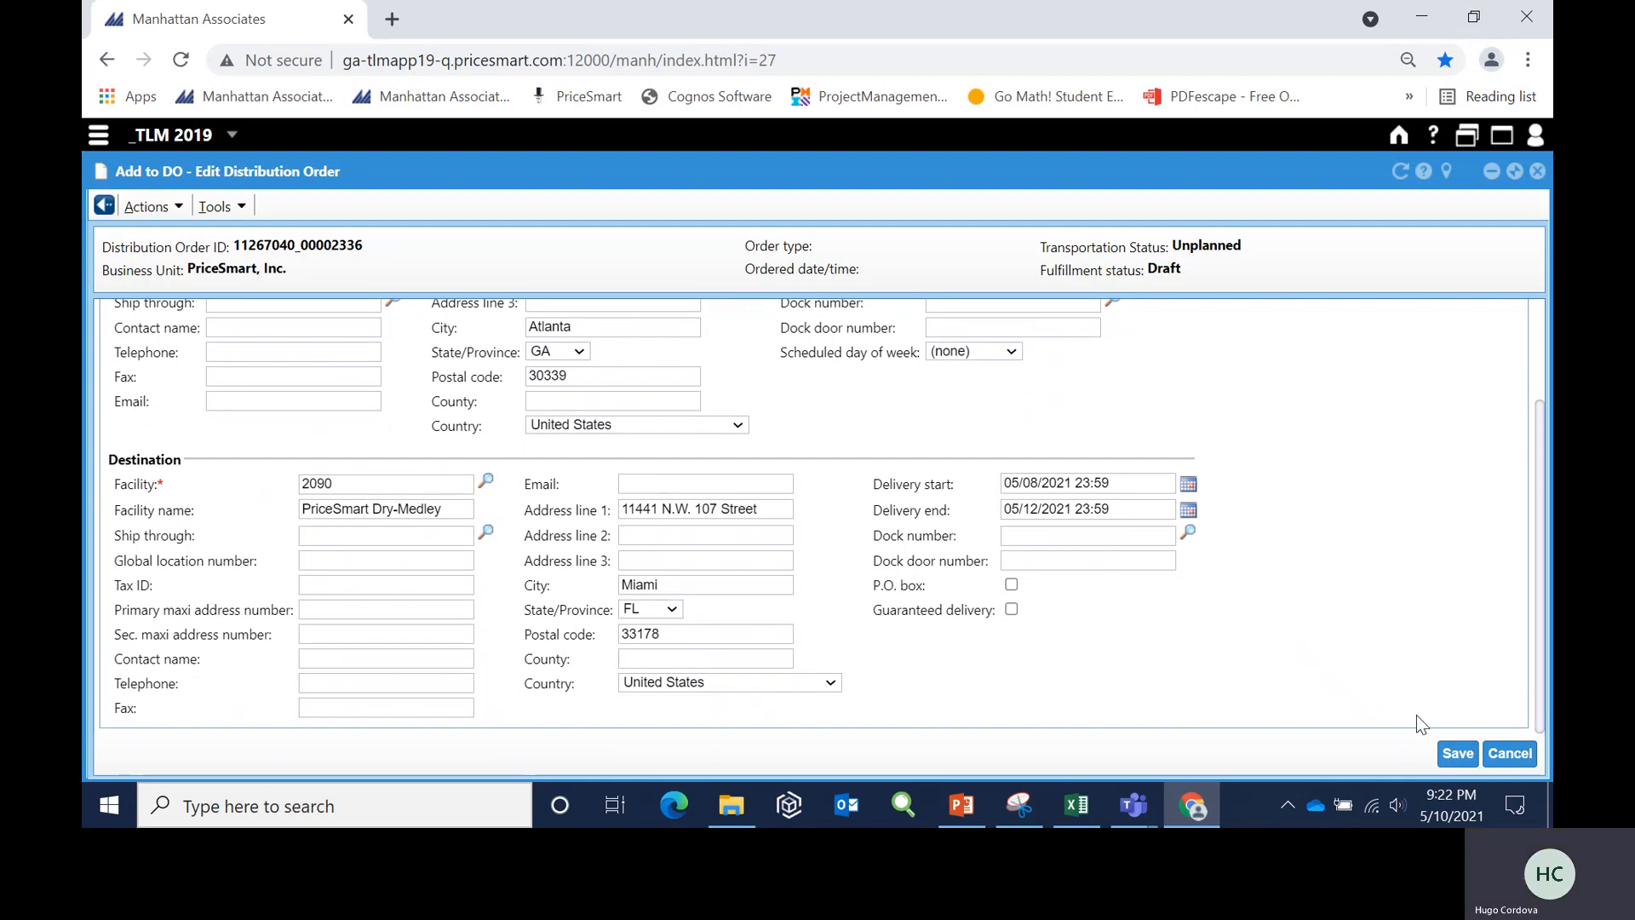
scroll(1449, 617, up, 2)
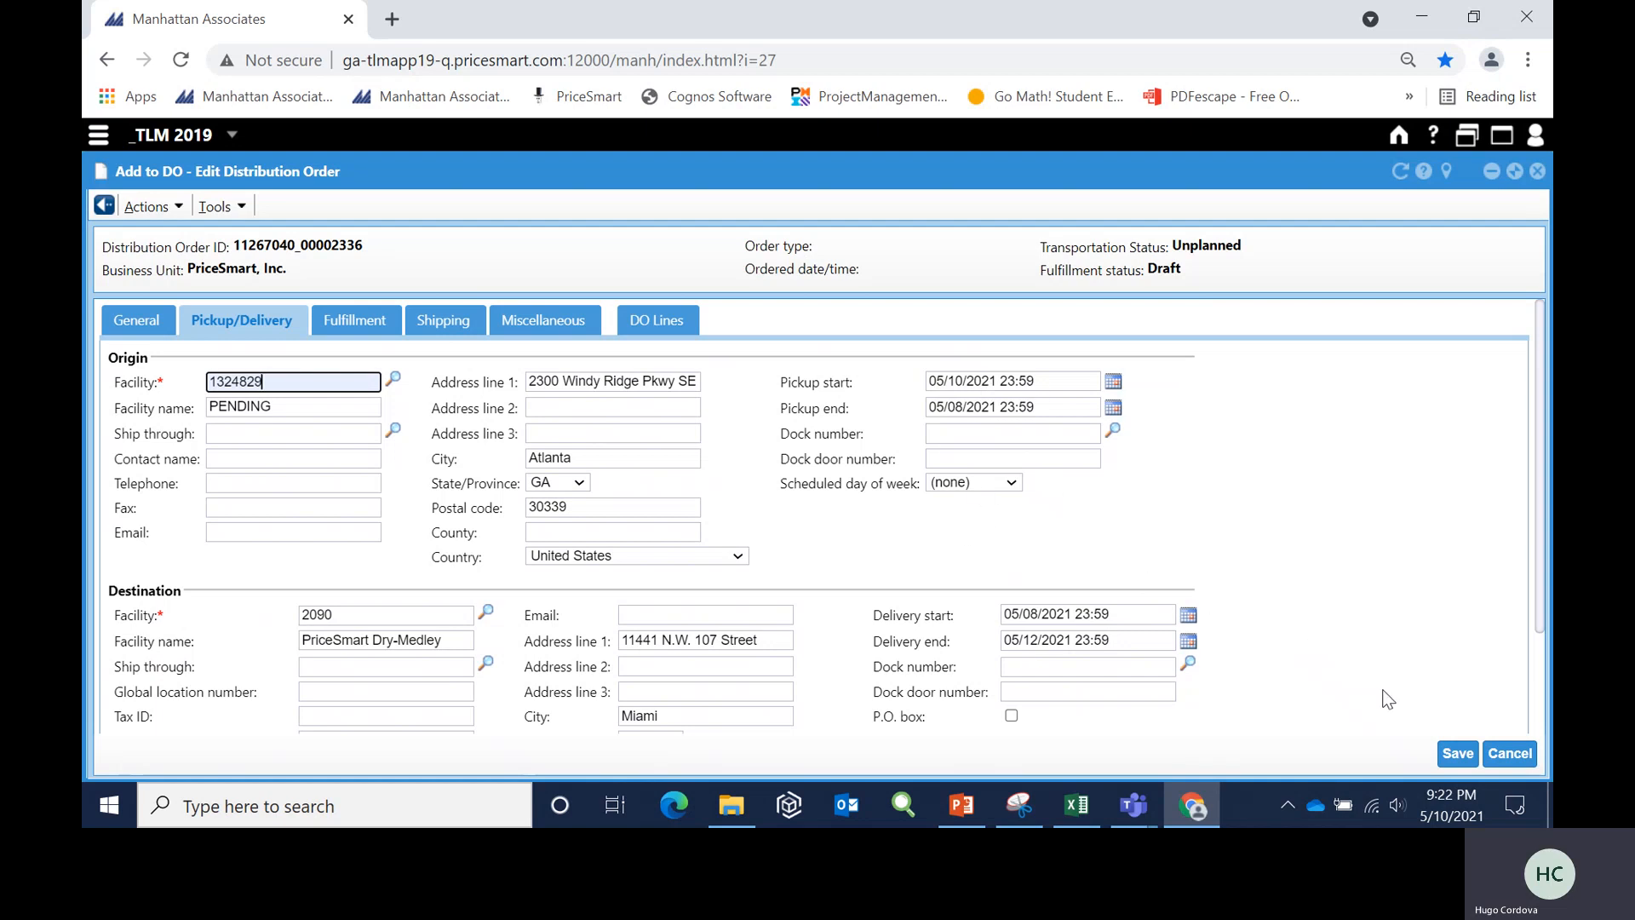
click(1458, 753)
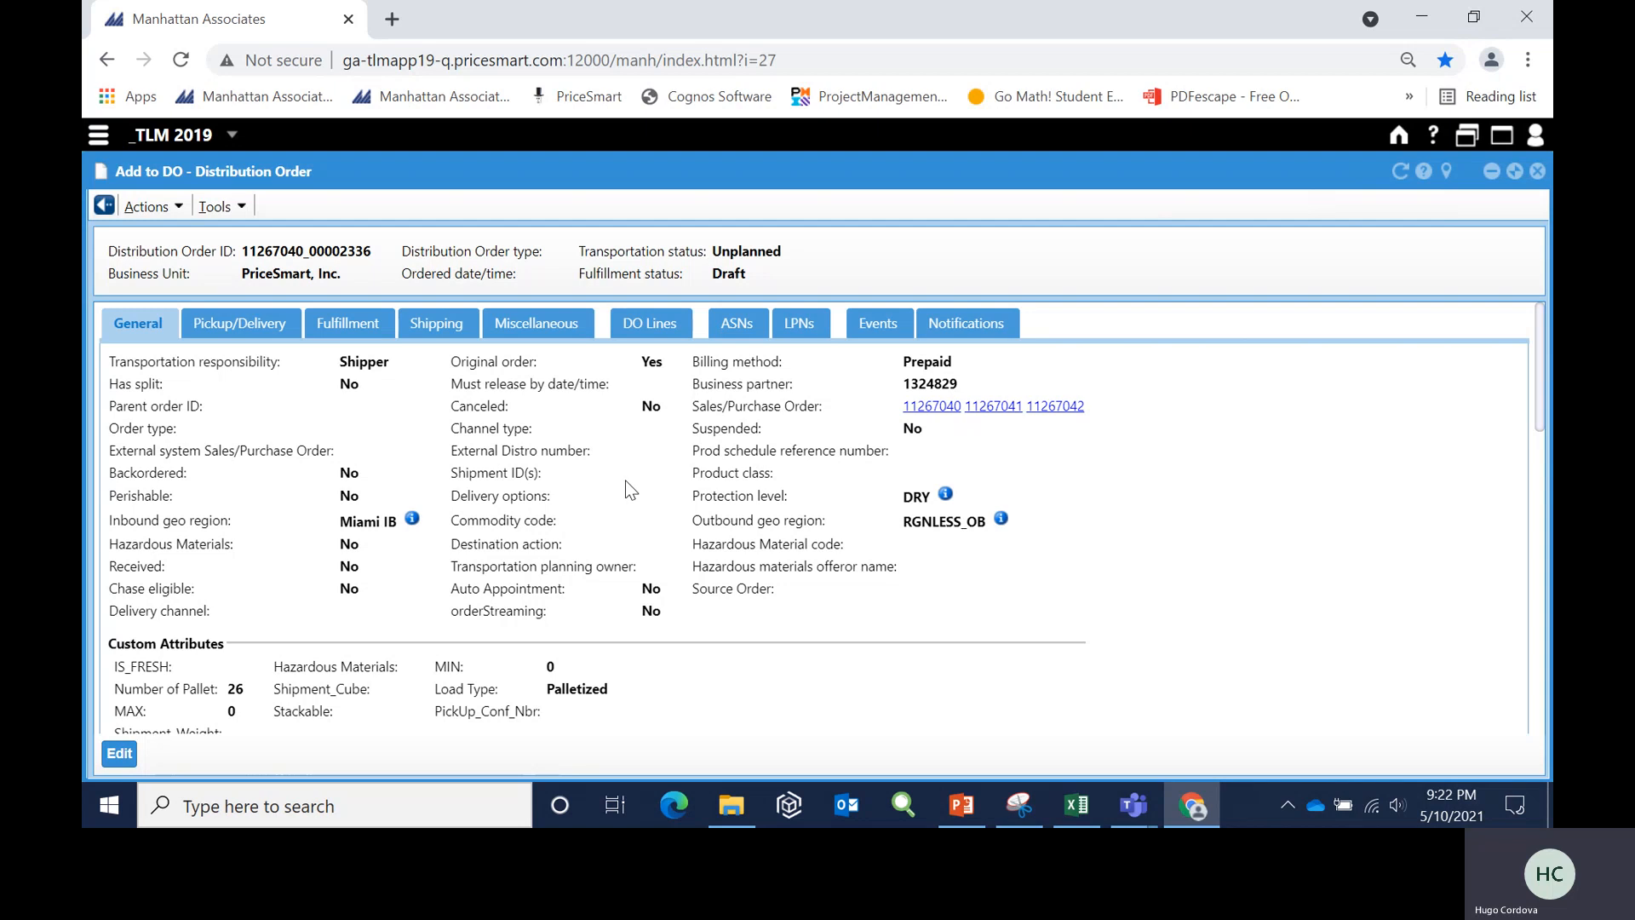
- Refresh the saved distribution order and copy its shipment ID
click(1398, 173)
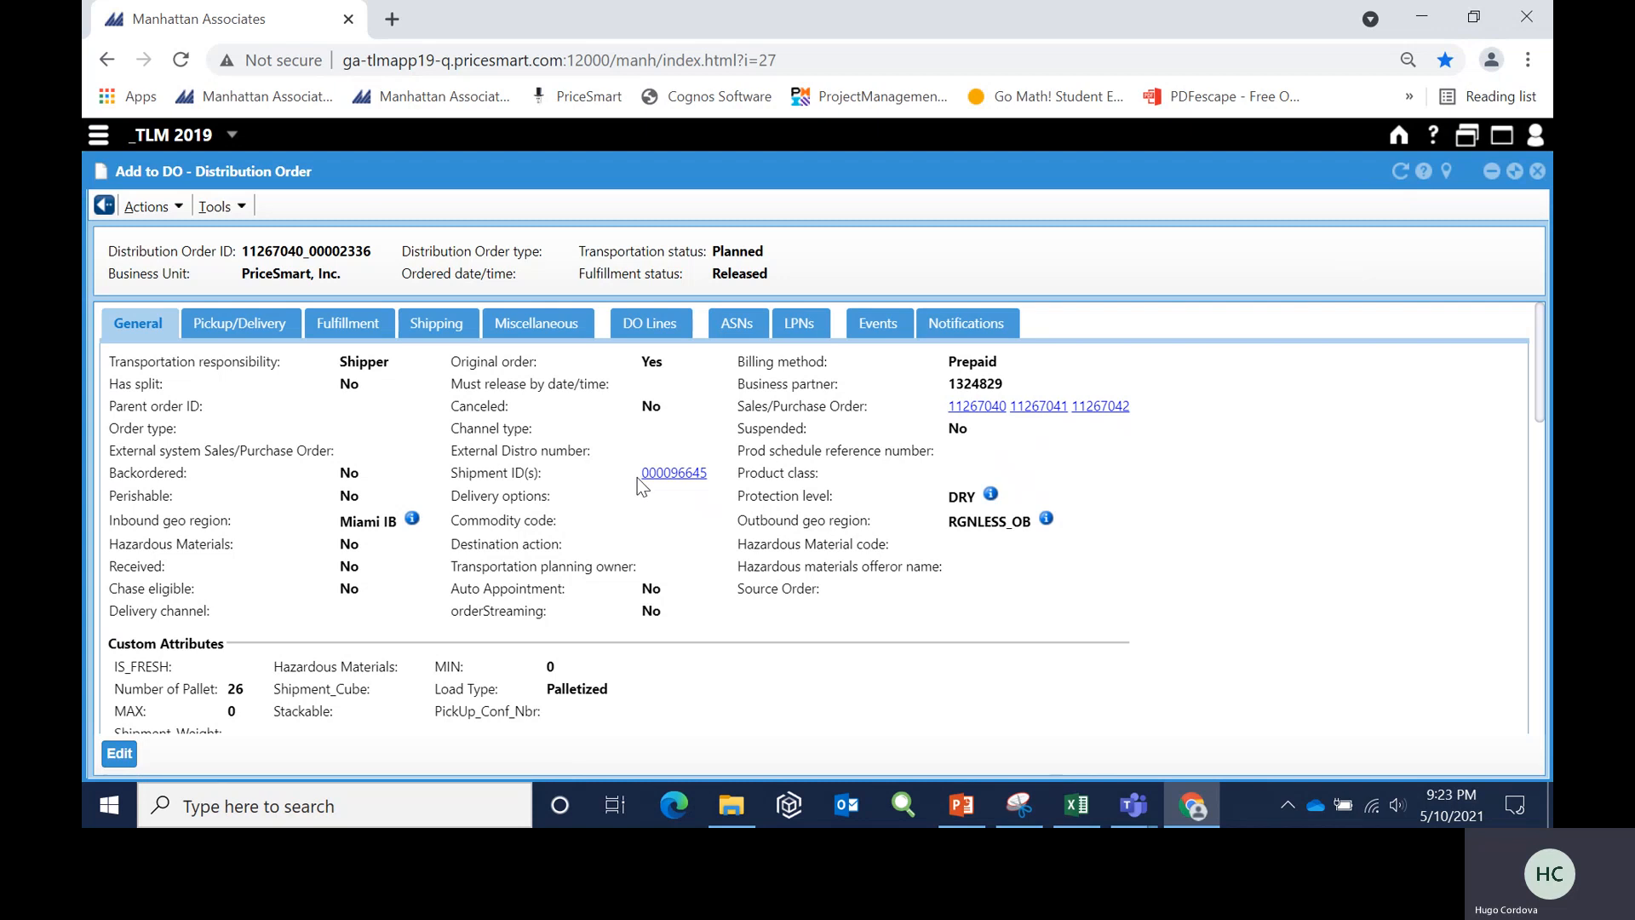
drag(638, 474, 712, 470)
key(ctrl+c)
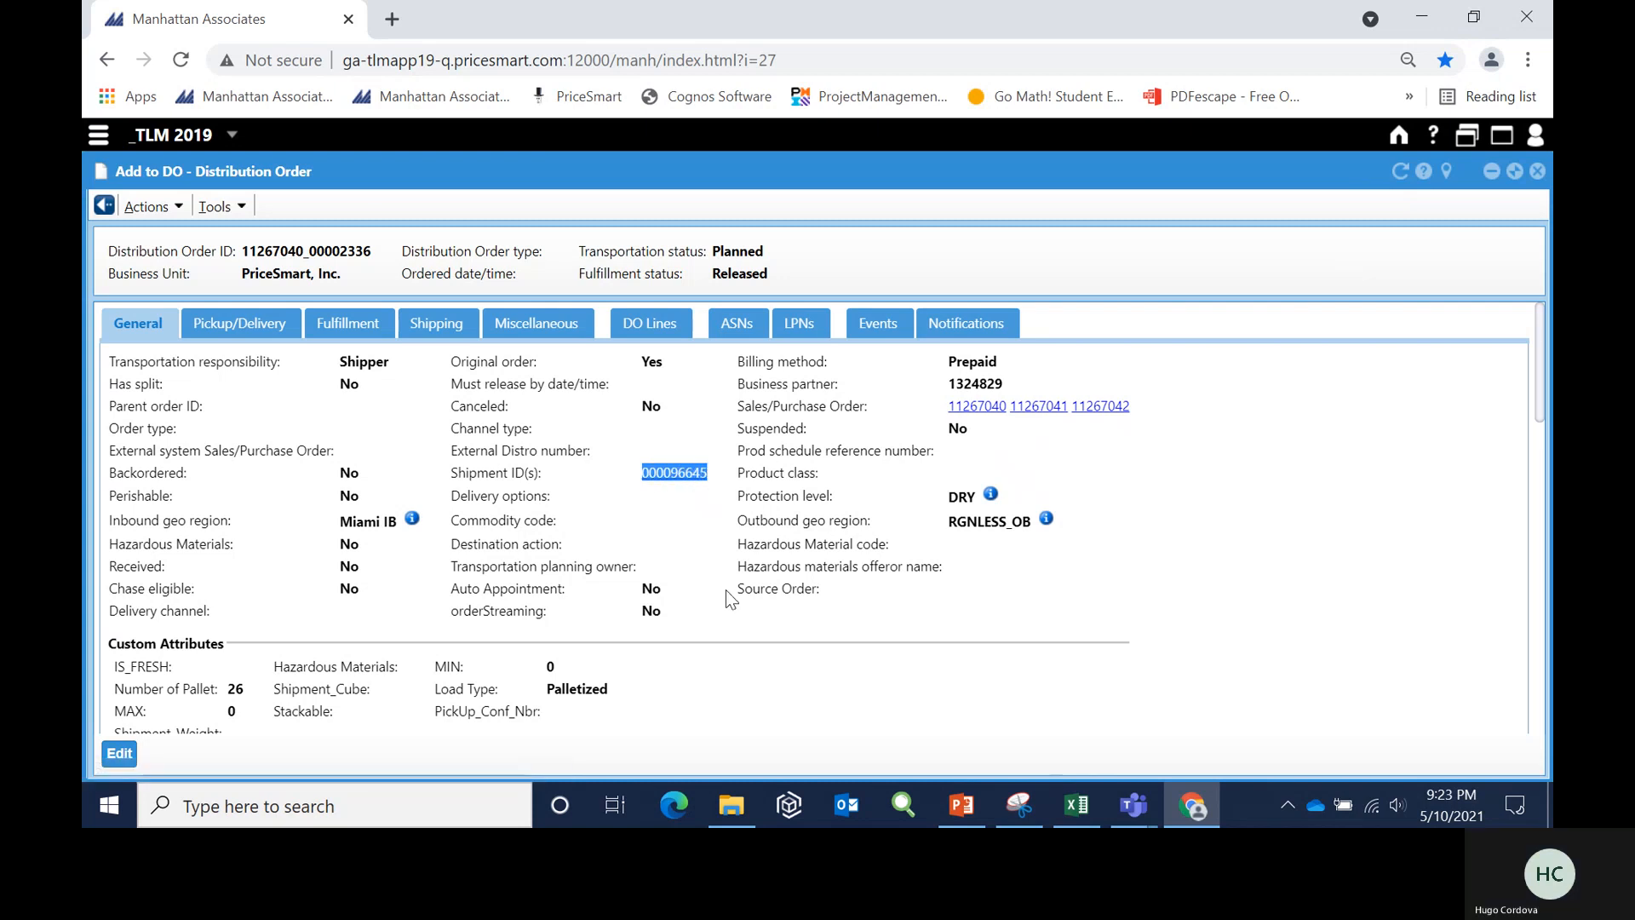
click(99, 139)
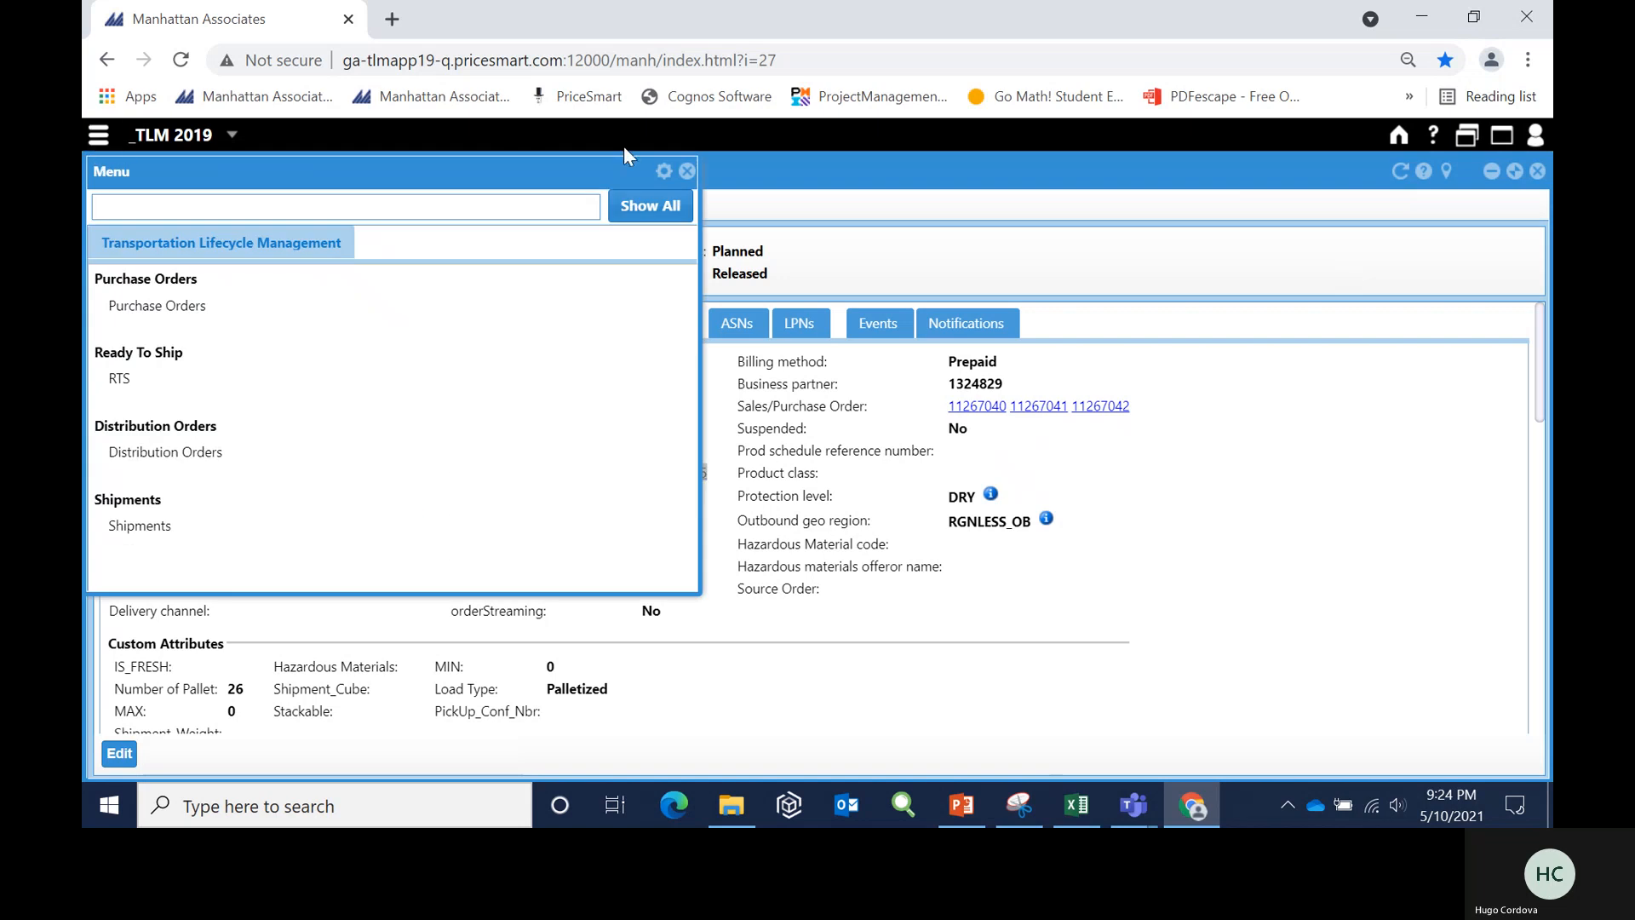
click(746, 147)
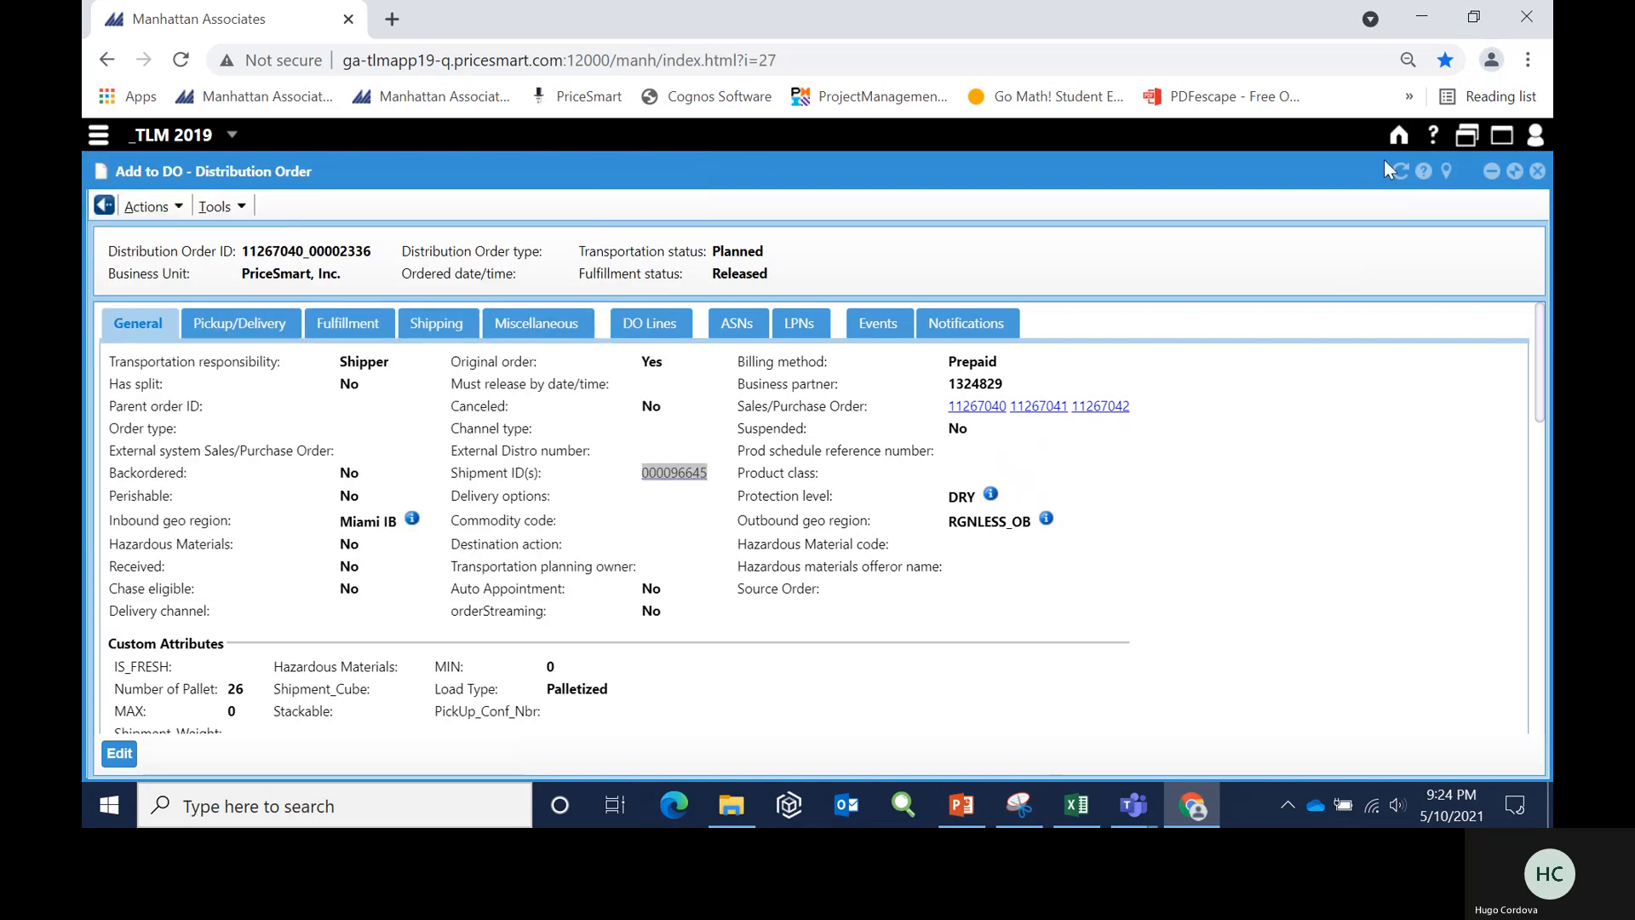
- Minimize both open windows, then start a new appointment in a maximized window with the copied shipment ID as its shipment
click(1489, 175)
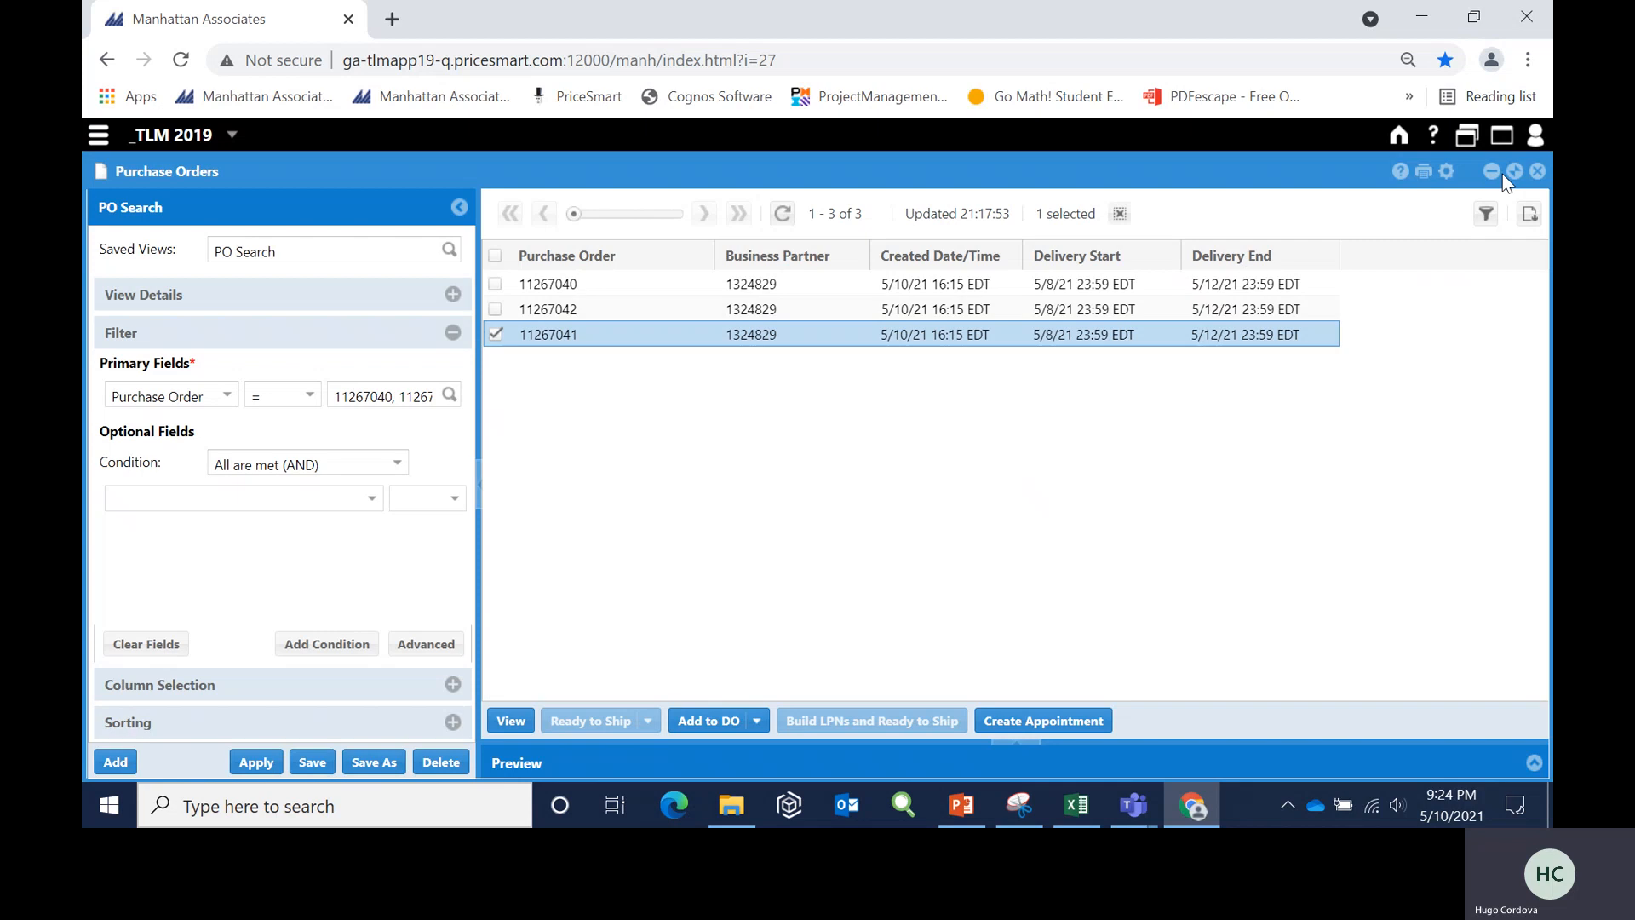
click(1491, 172)
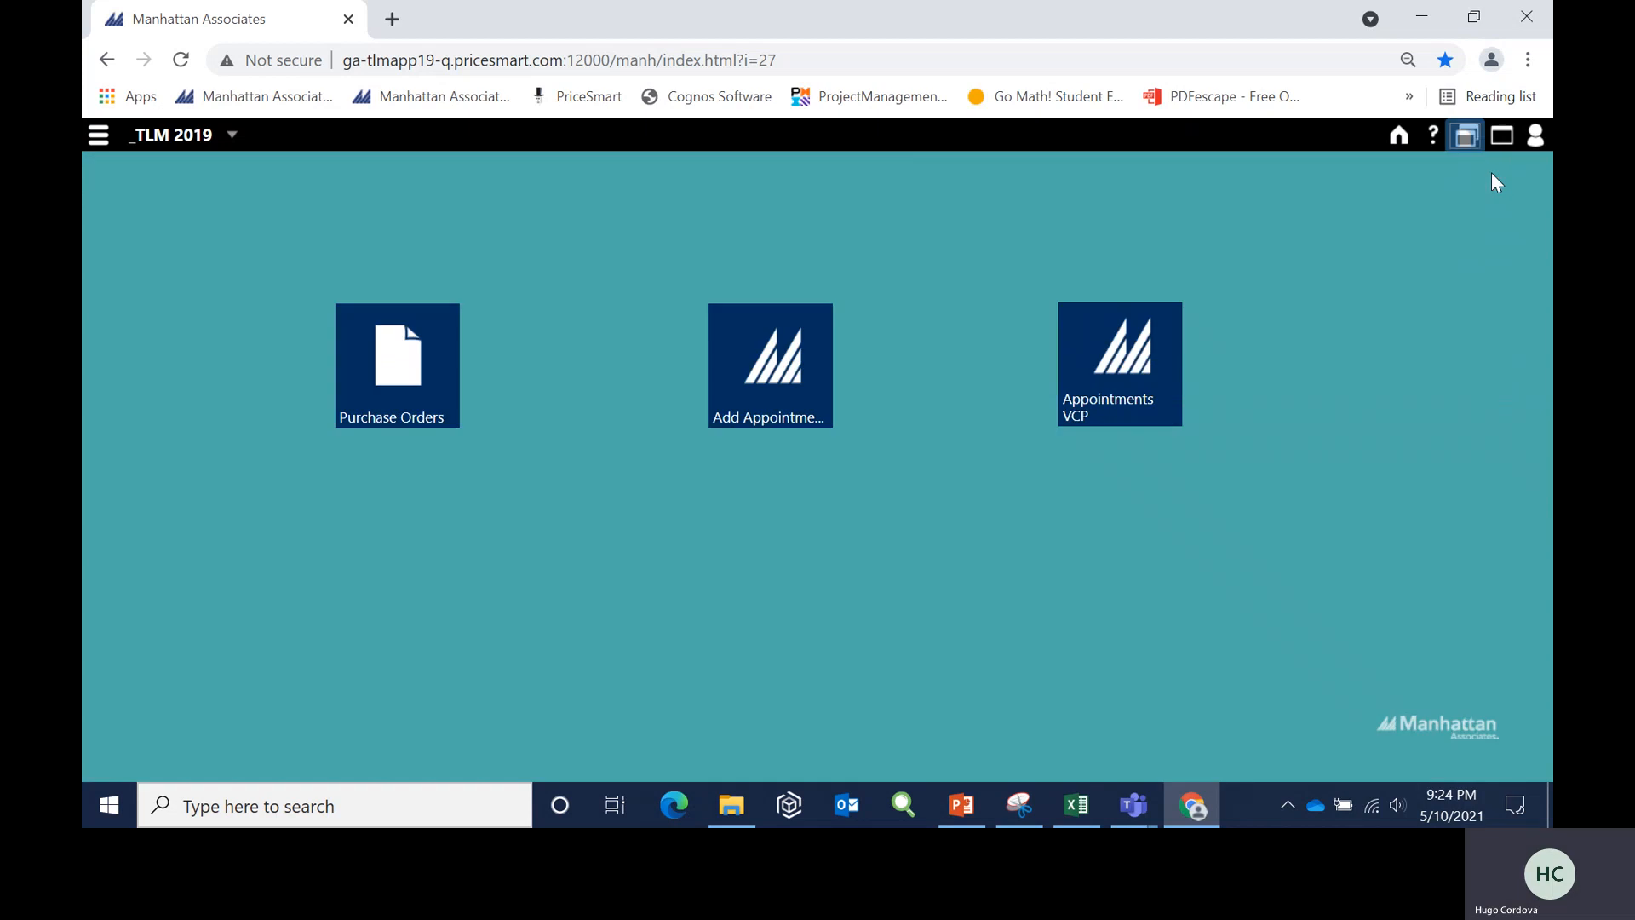
click(779, 376)
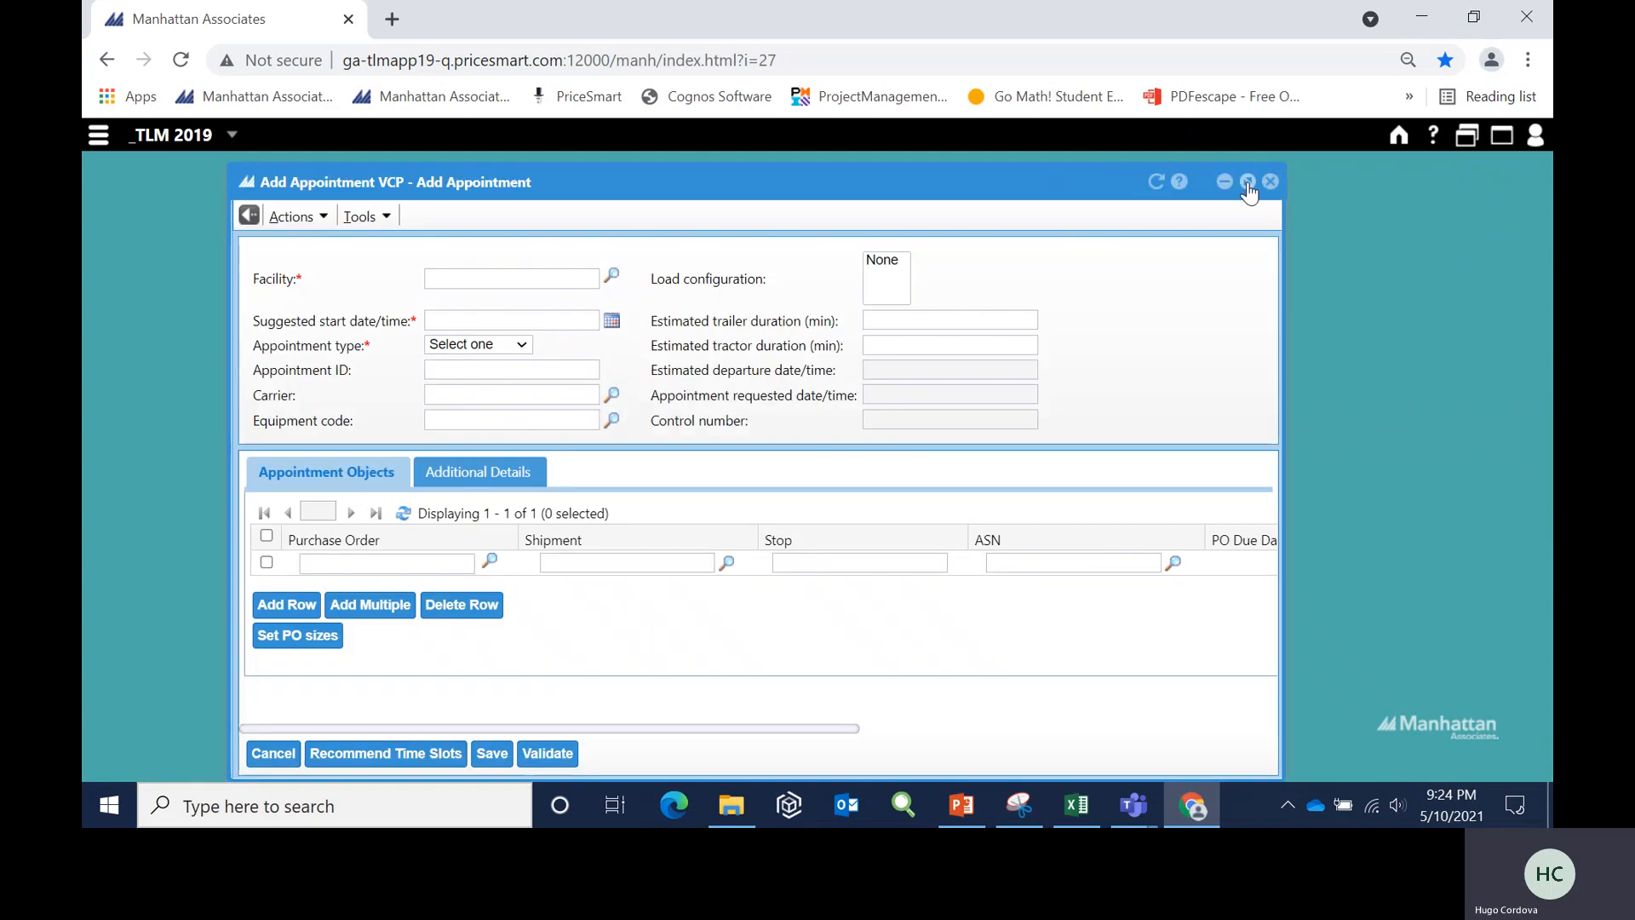
click(1248, 182)
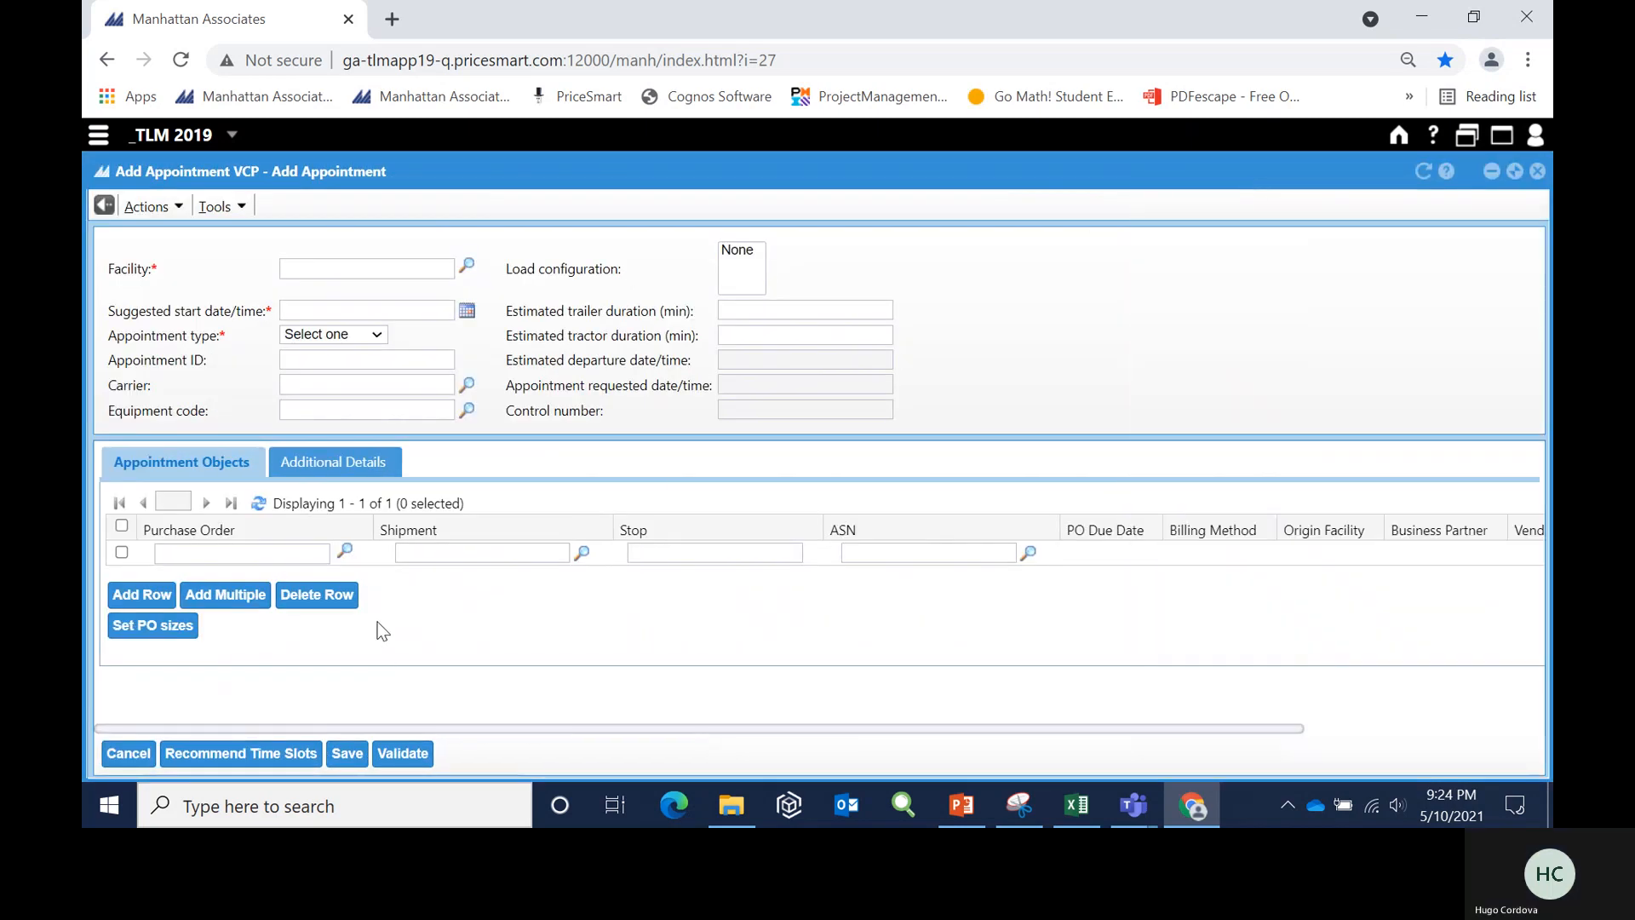
click(404, 554)
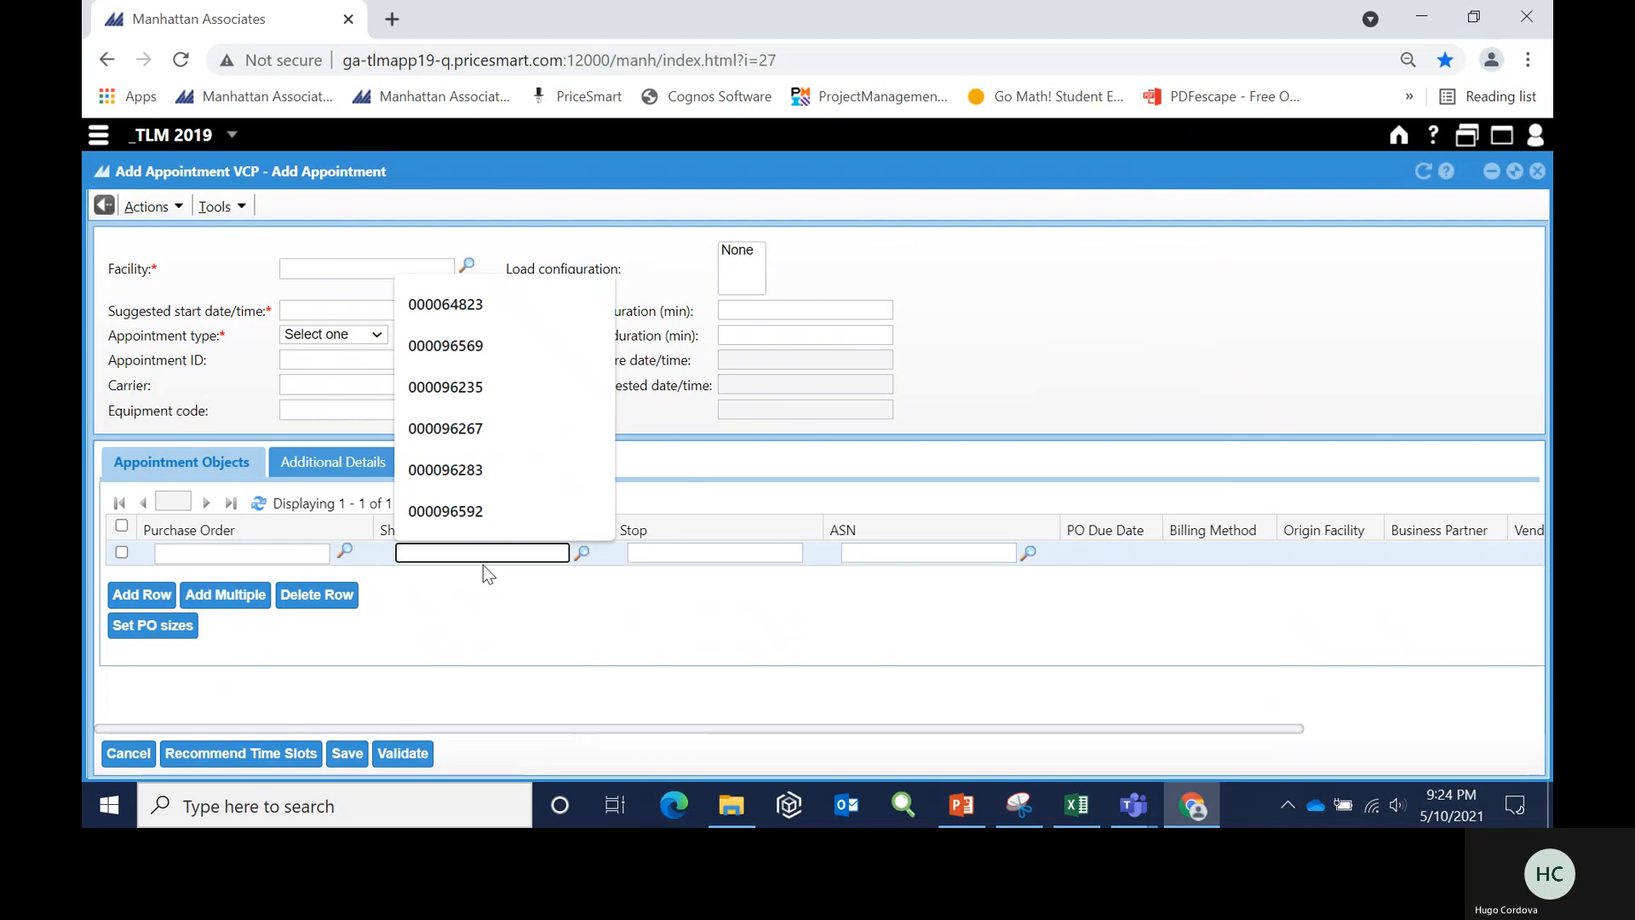
key(ctrl+v)
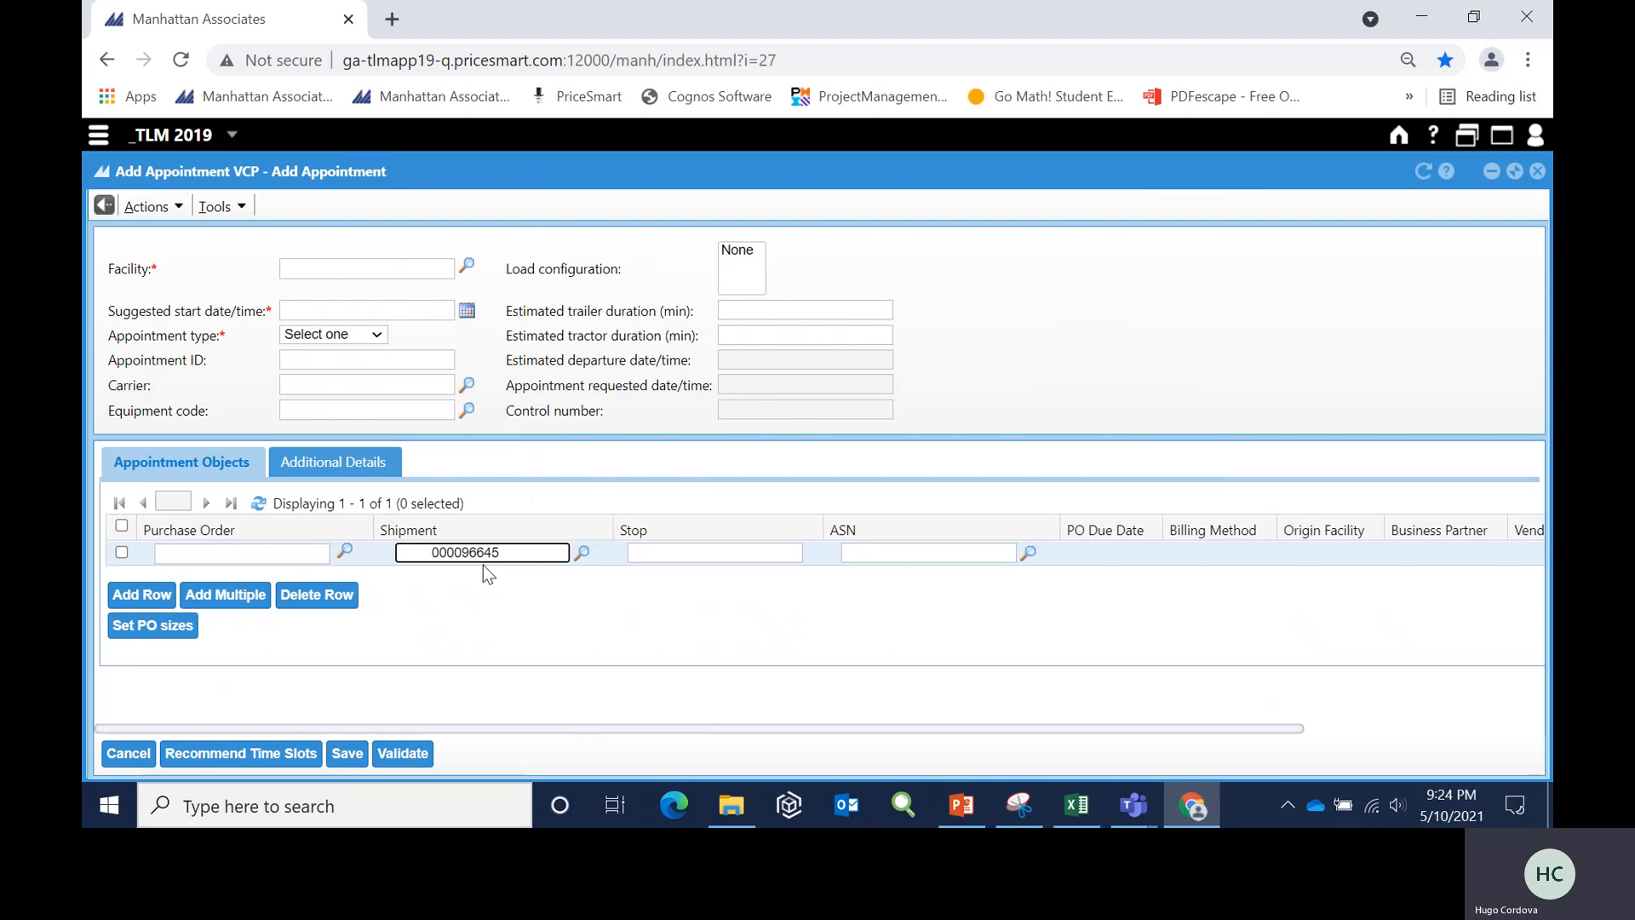
- Remove the leading blank spaces from the pasted shipment ID in the appointment's object row
key(Home)
key(BackSpace)
key(BackSpace)
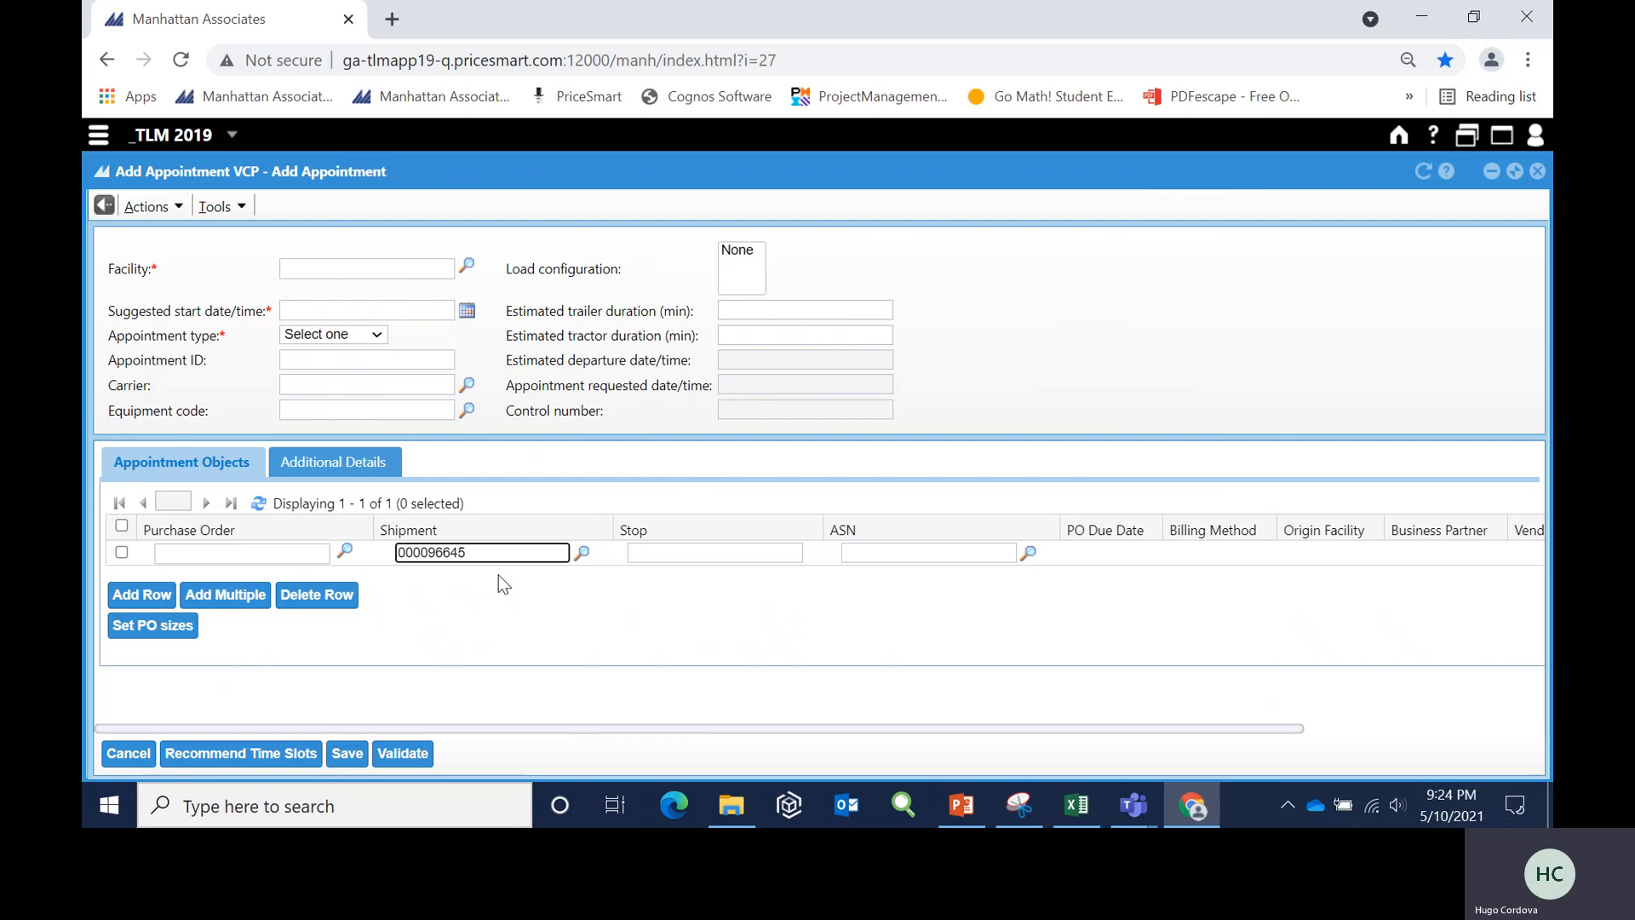
- Set the appointment's facility to 2090, its suggested start date to 05/17/21 and its type to Live Unload
click(300, 267)
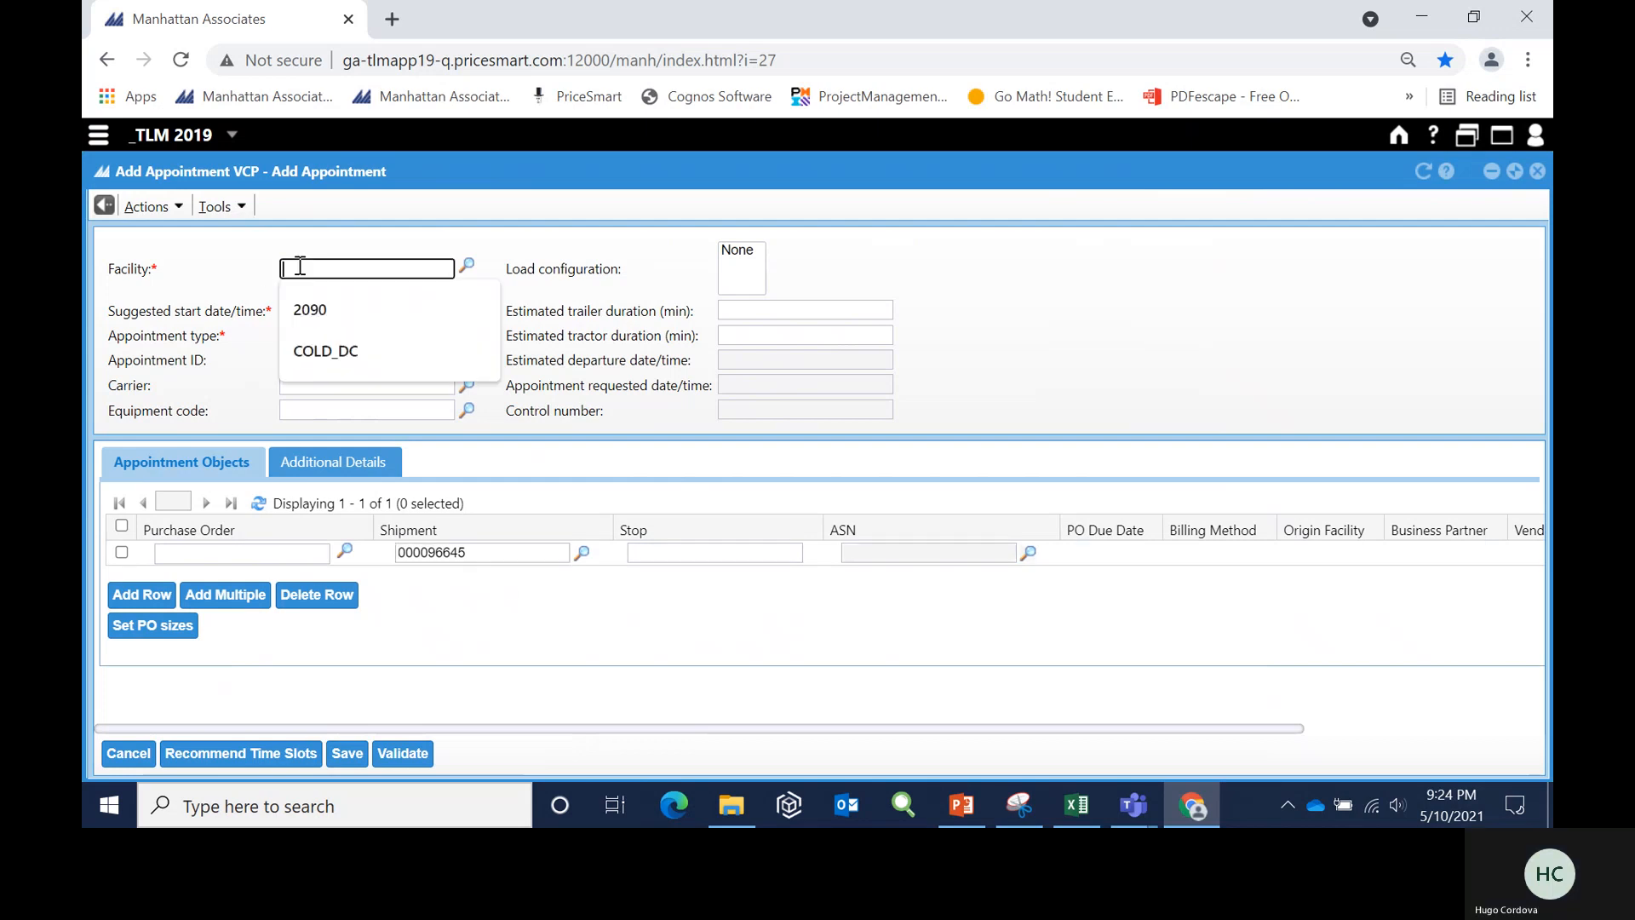
click(298, 309)
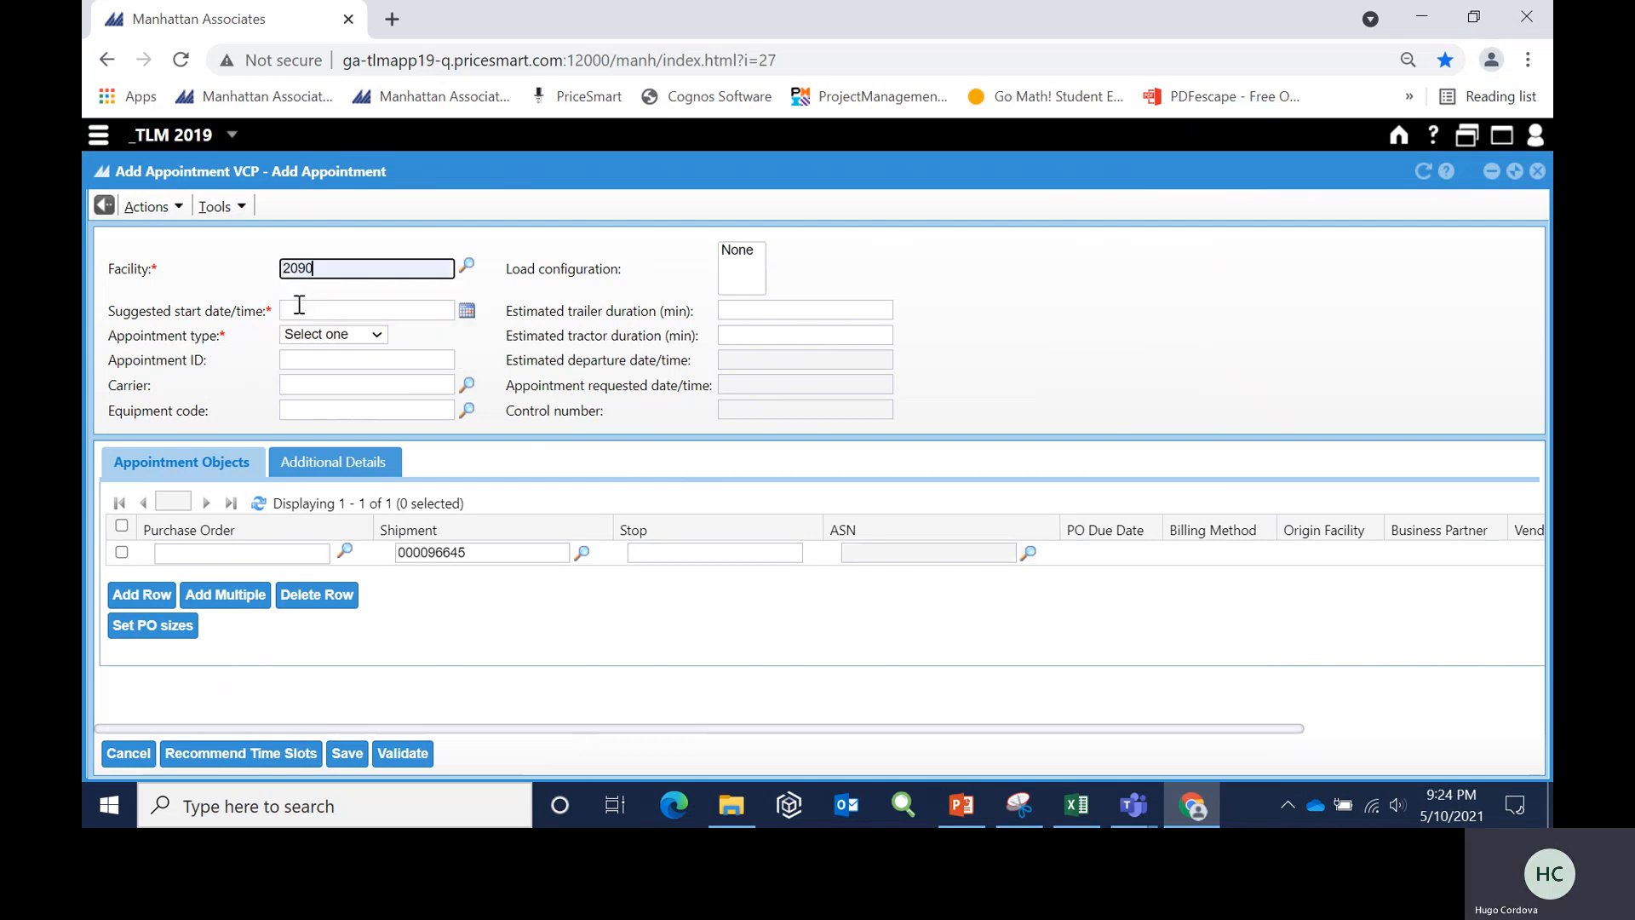
click(470, 312)
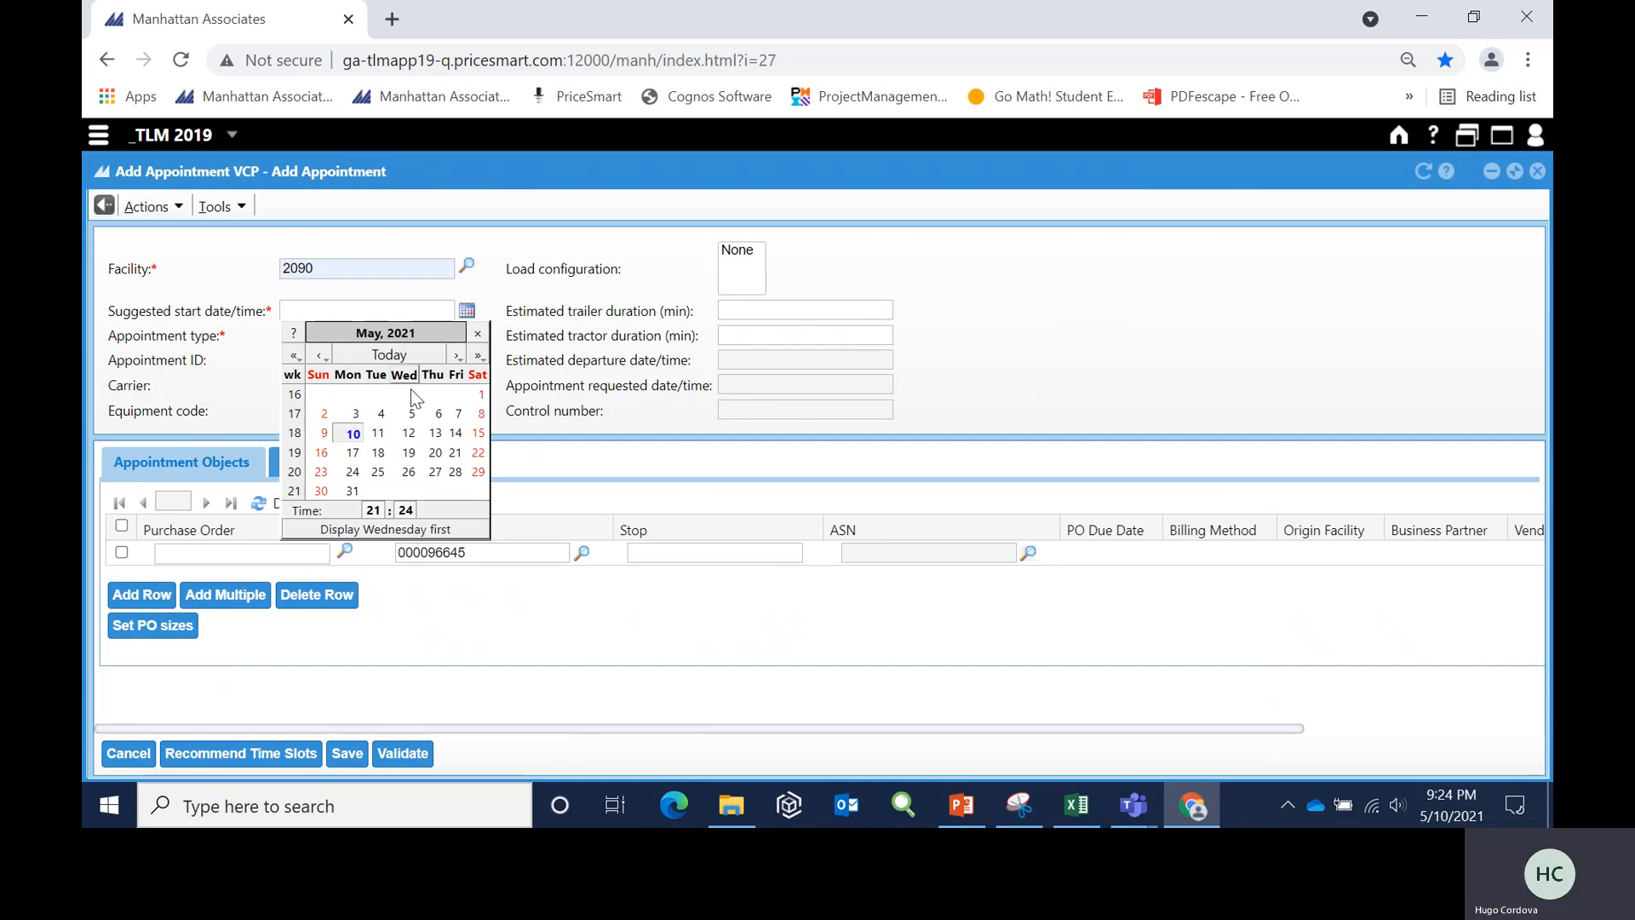
click(353, 457)
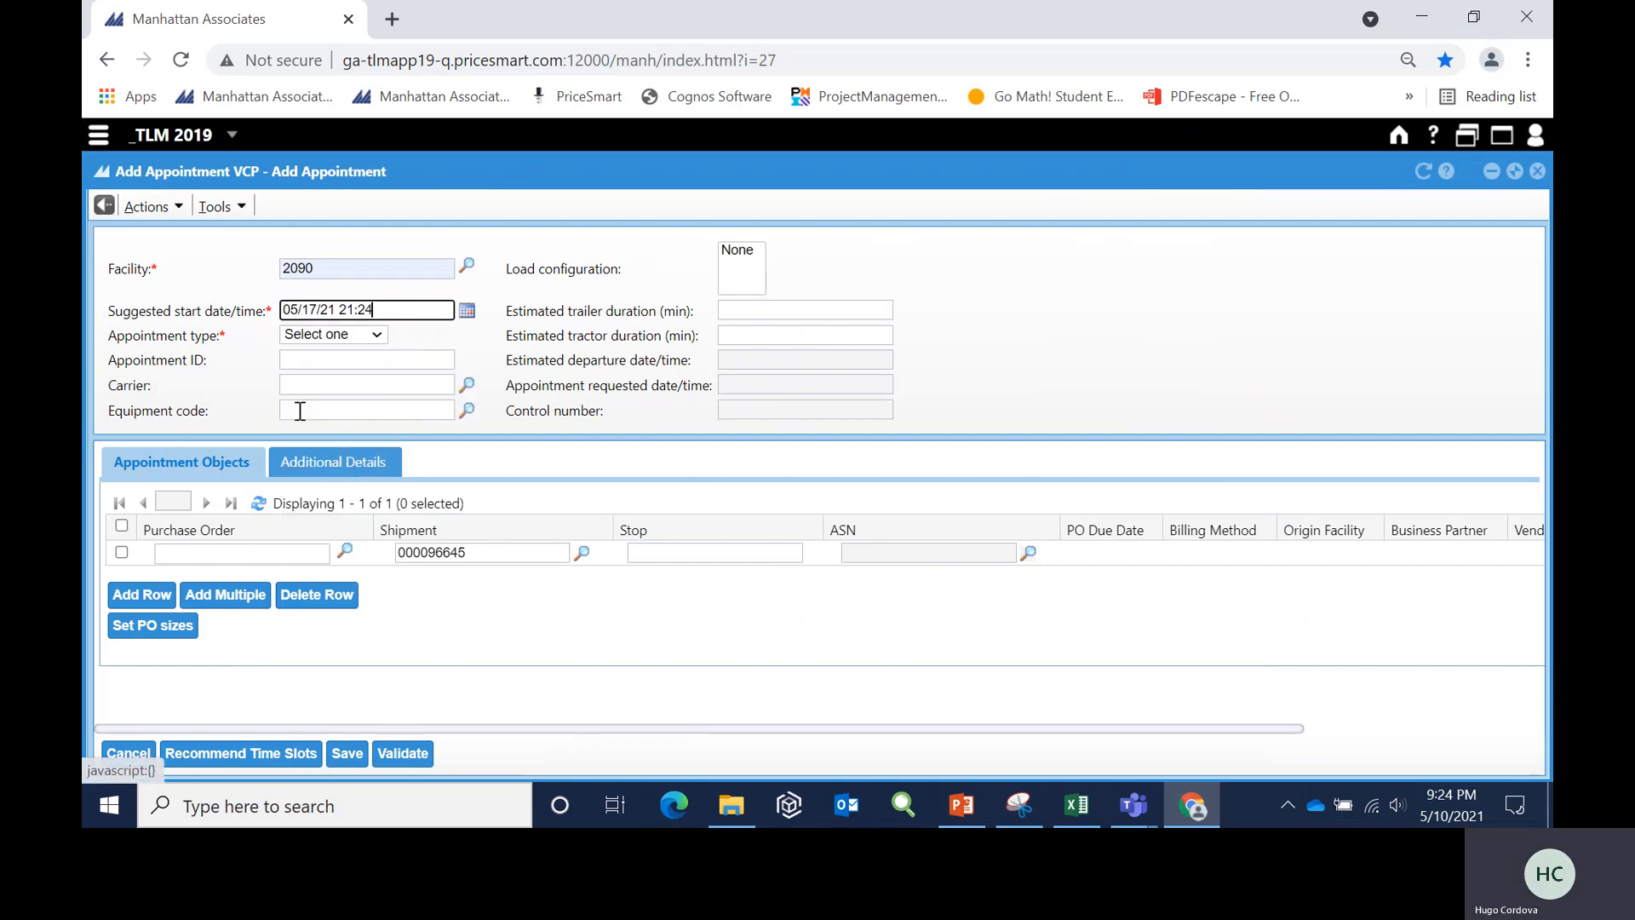
click(379, 341)
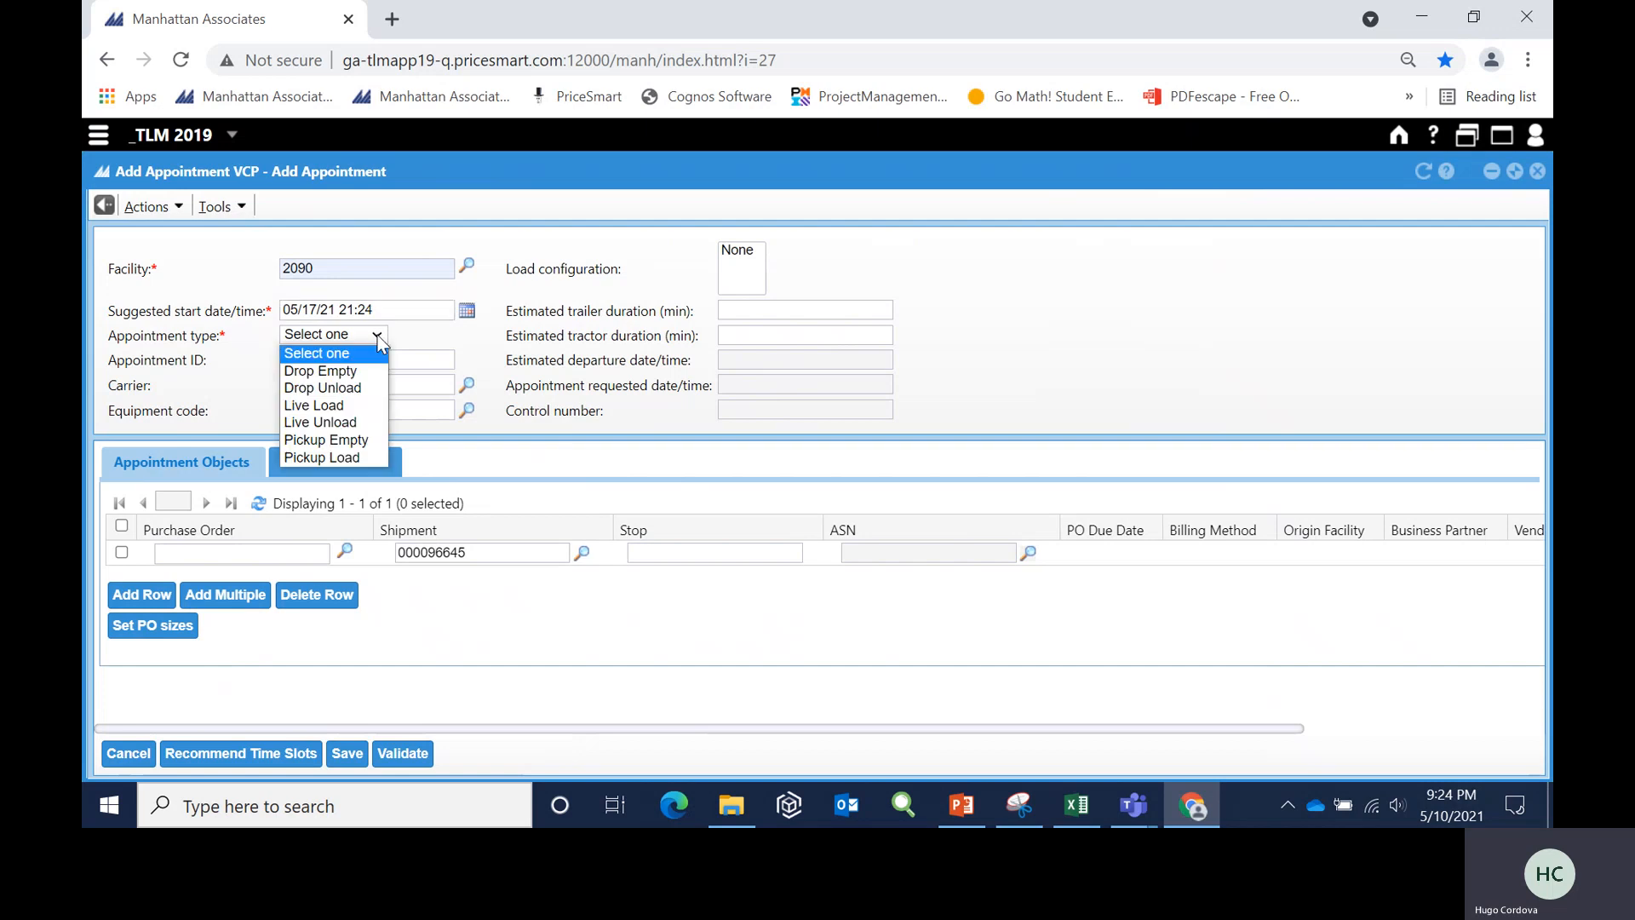
click(360, 424)
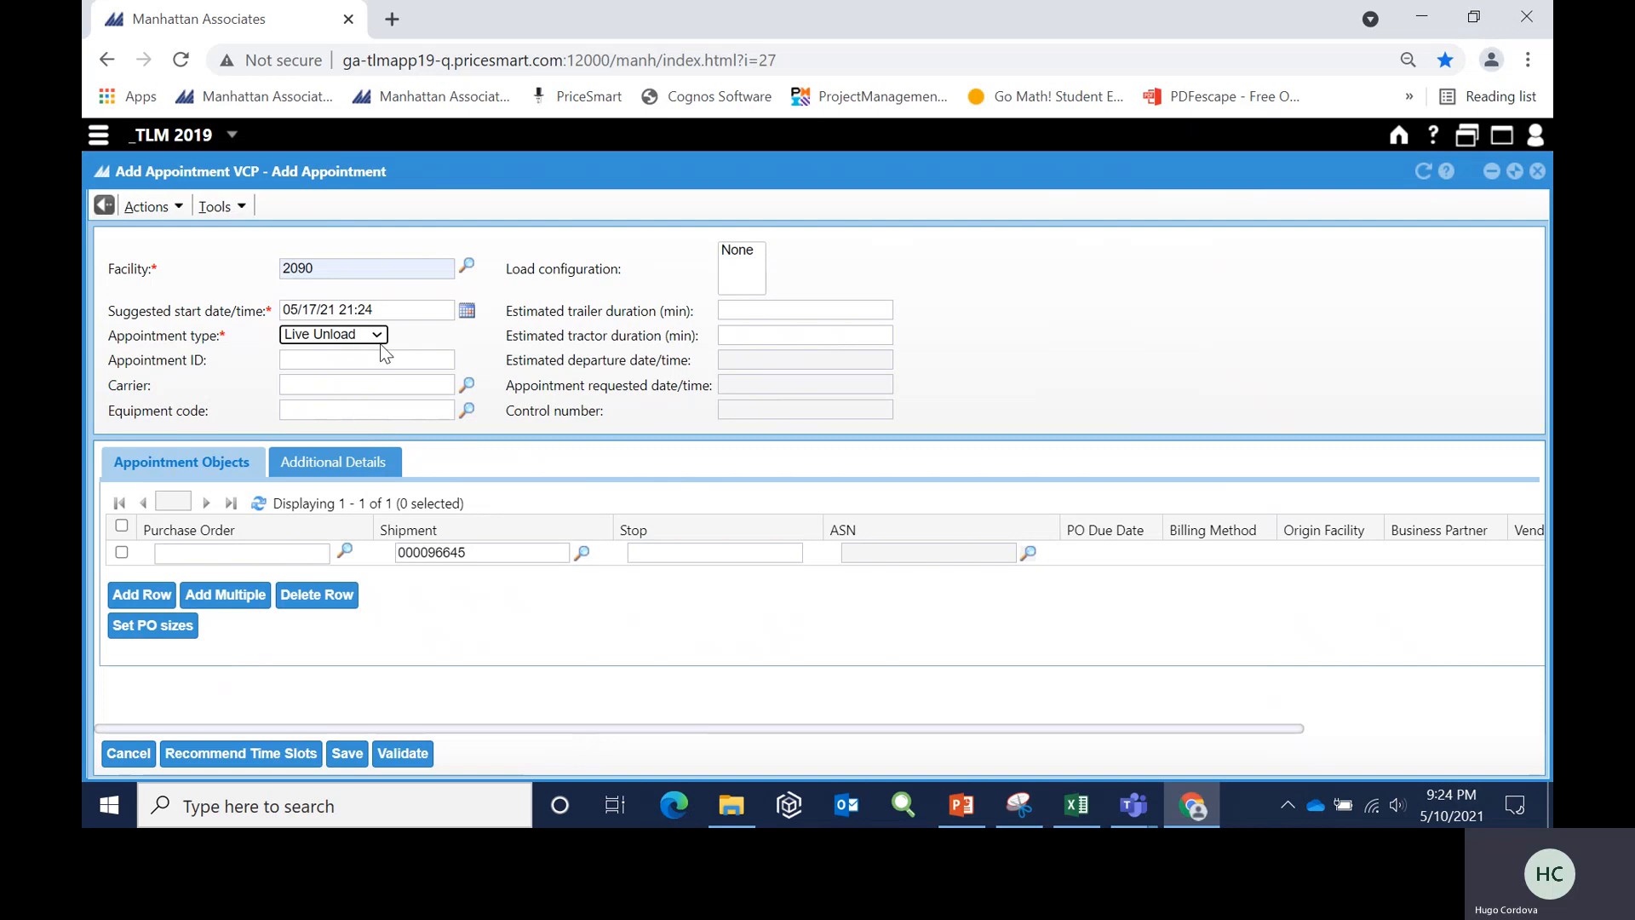
- Request recommended time slots, choose the 5/17/21 slot from 05:00 to 07:00, and save the appointment
click(257, 756)
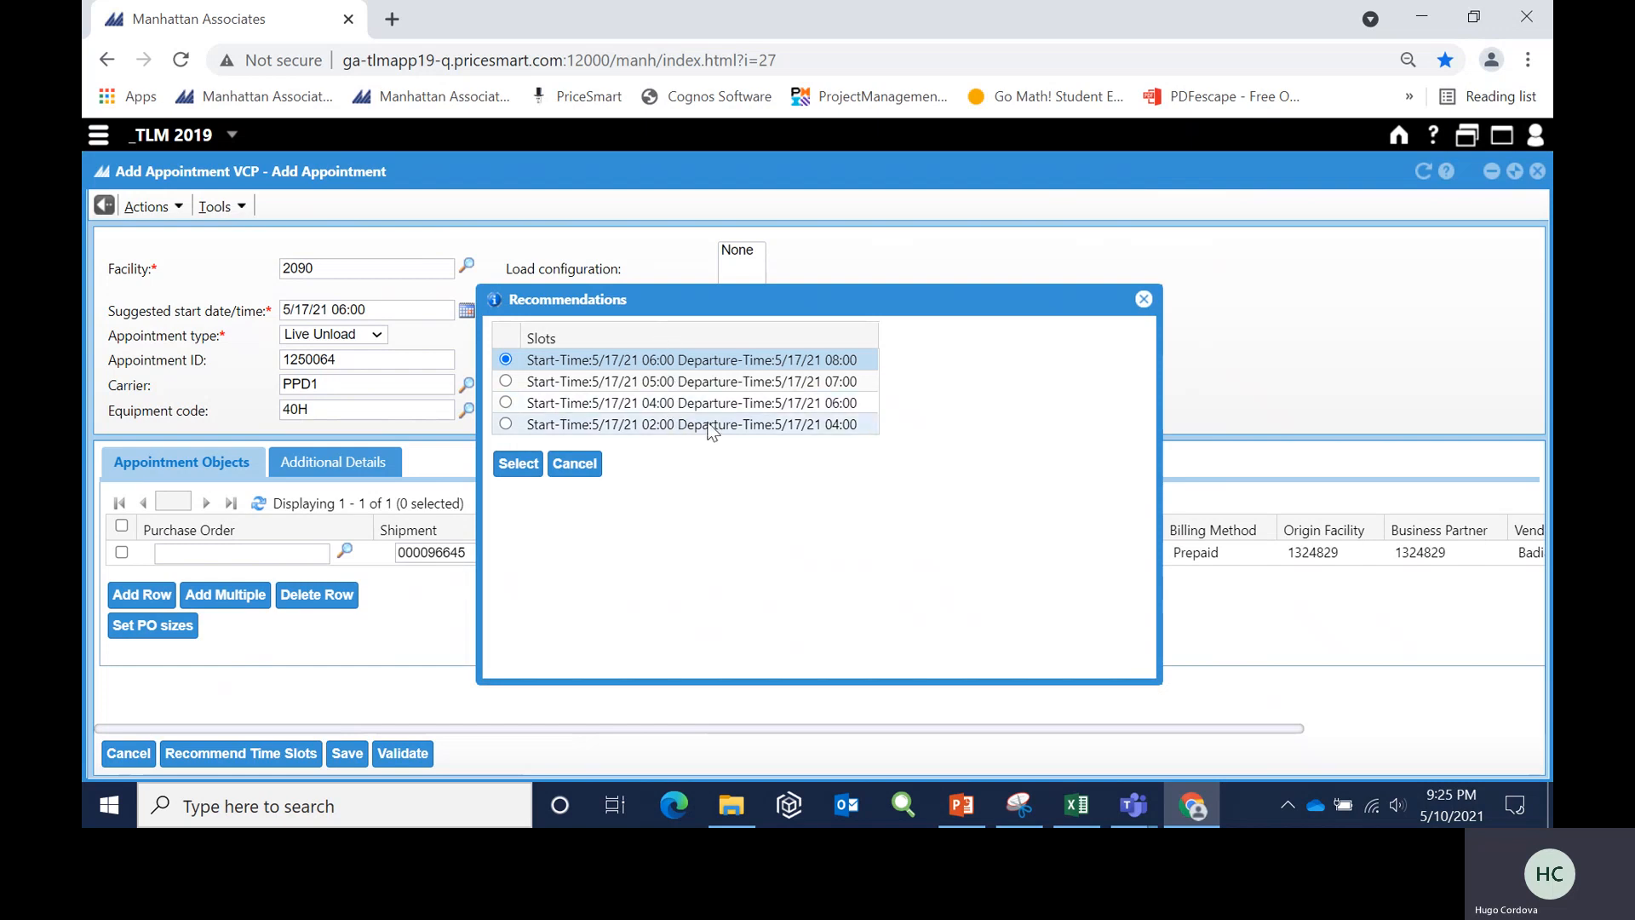
click(506, 382)
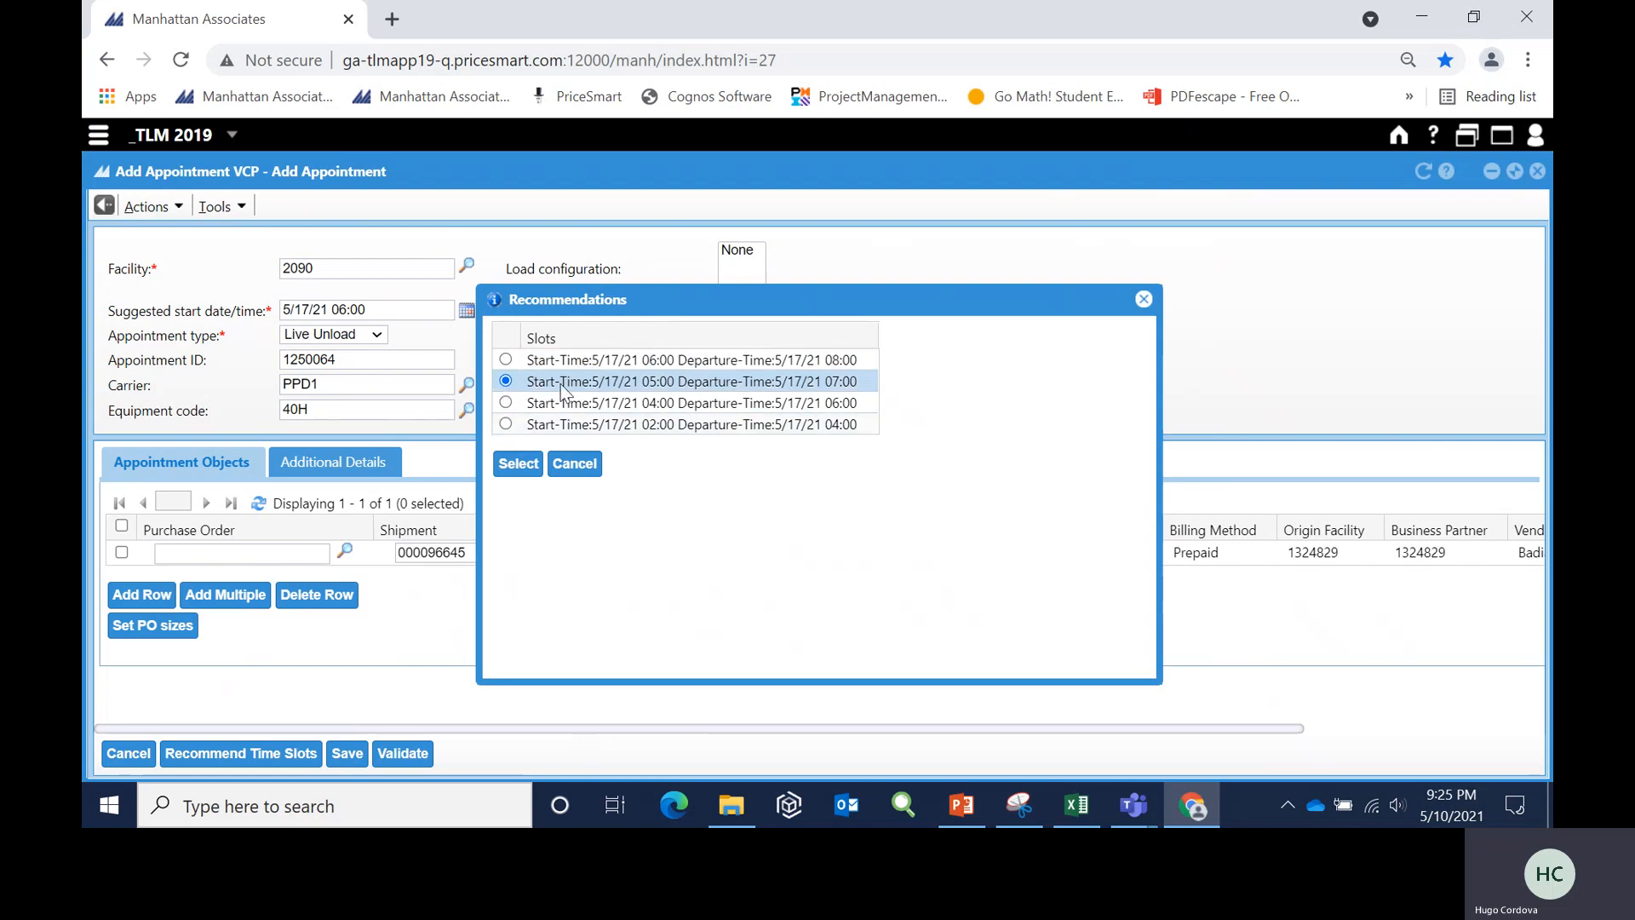
click(520, 462)
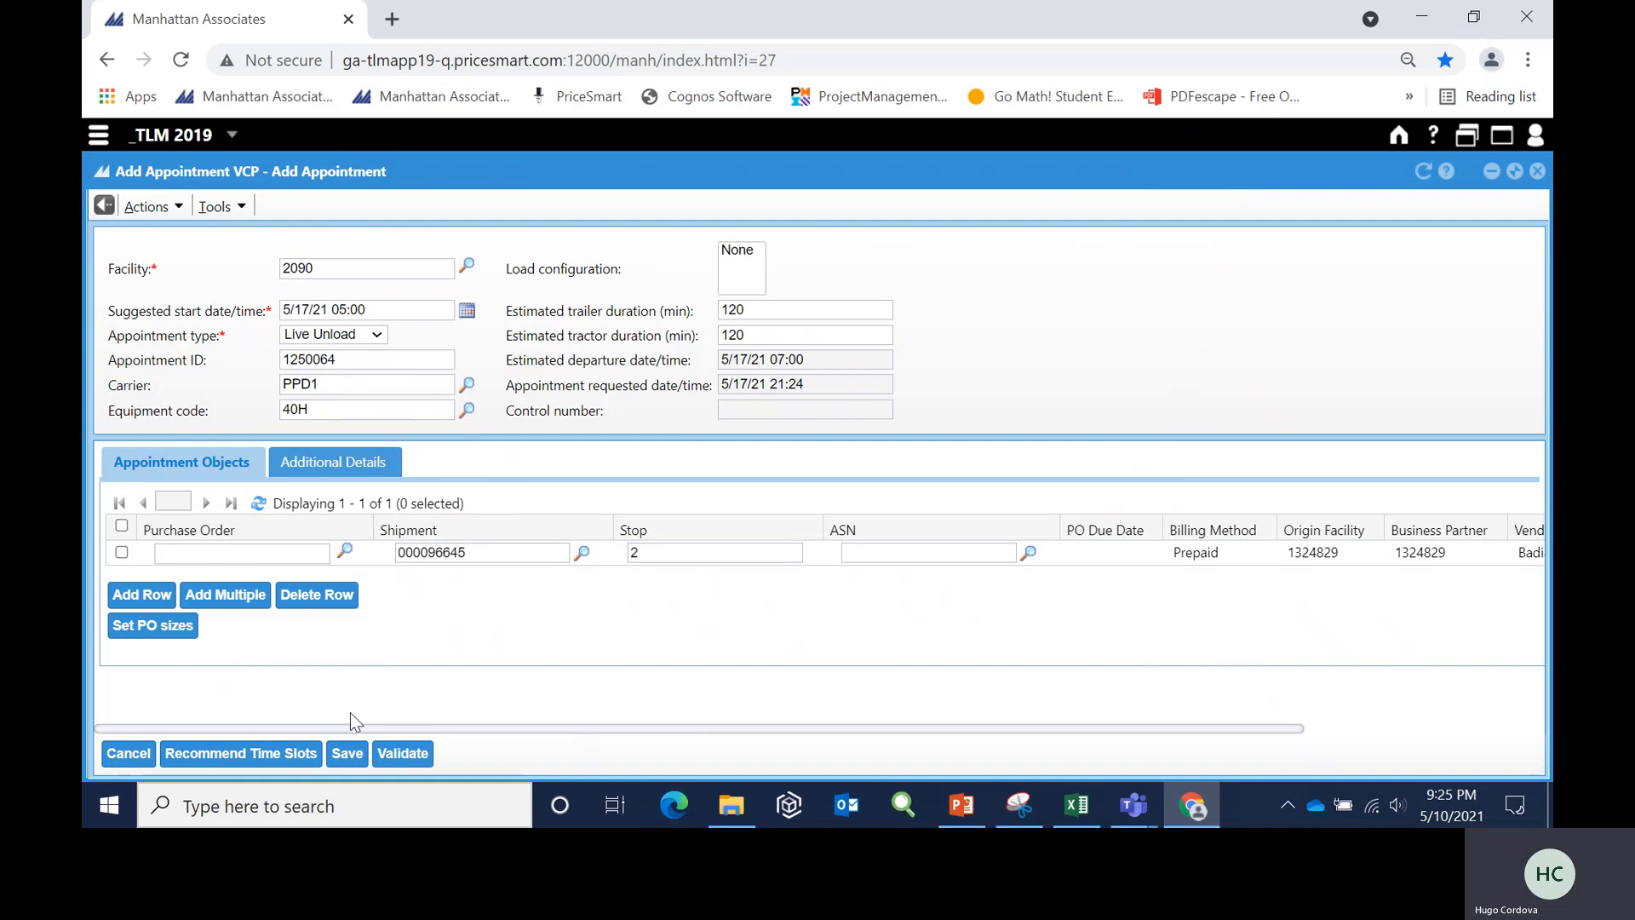
click(346, 755)
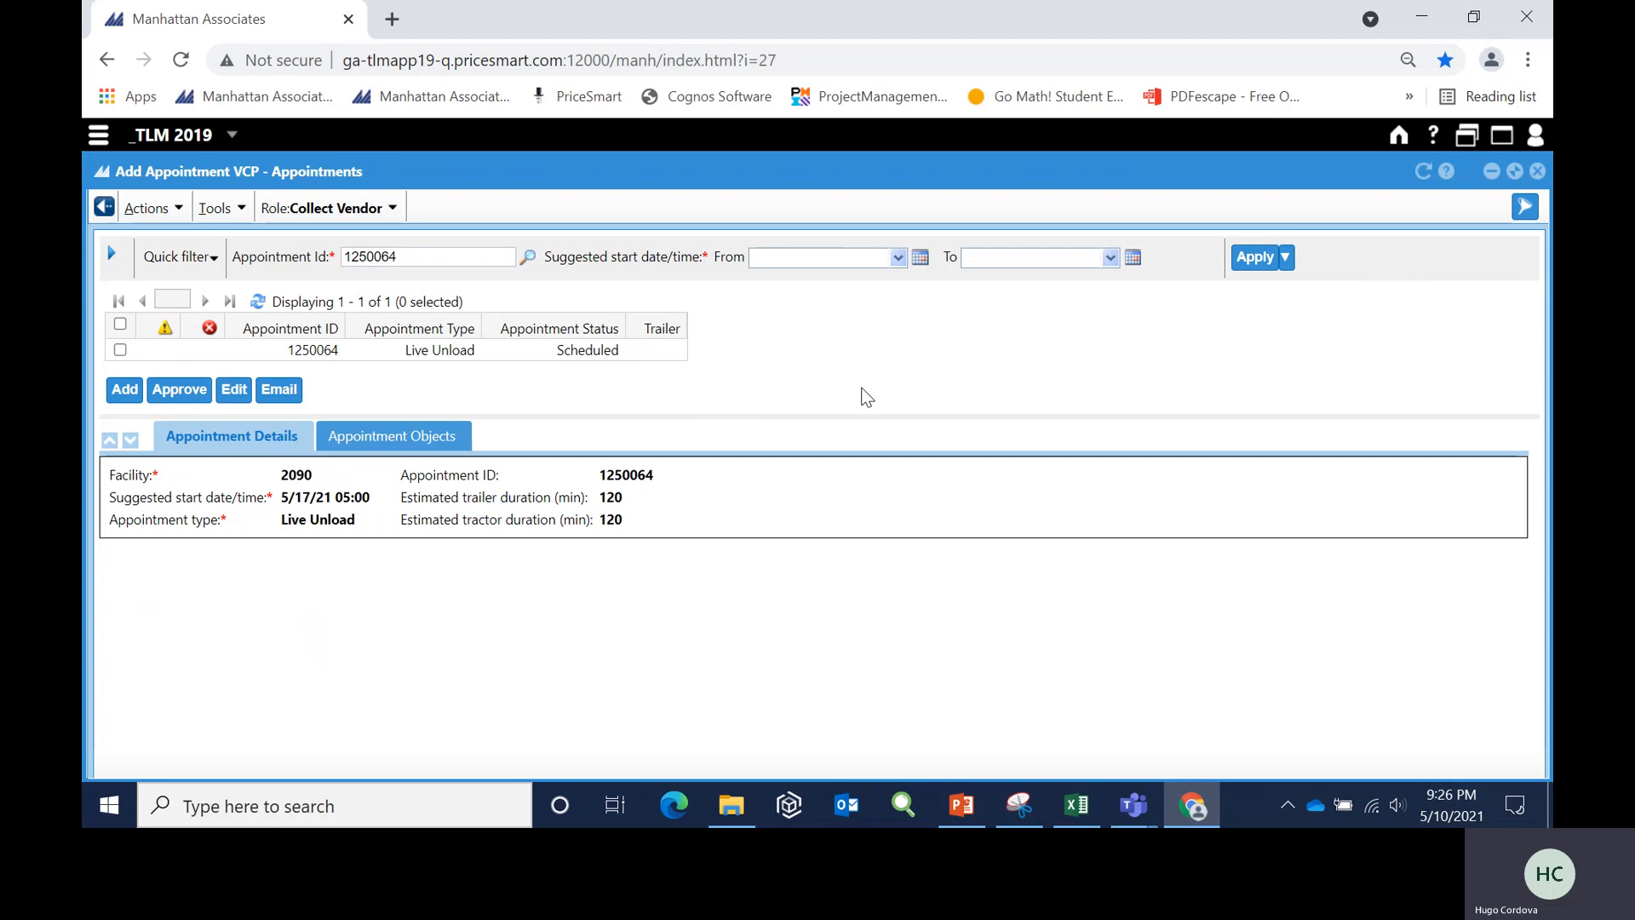
- Sign out of the current user account
click(1536, 138)
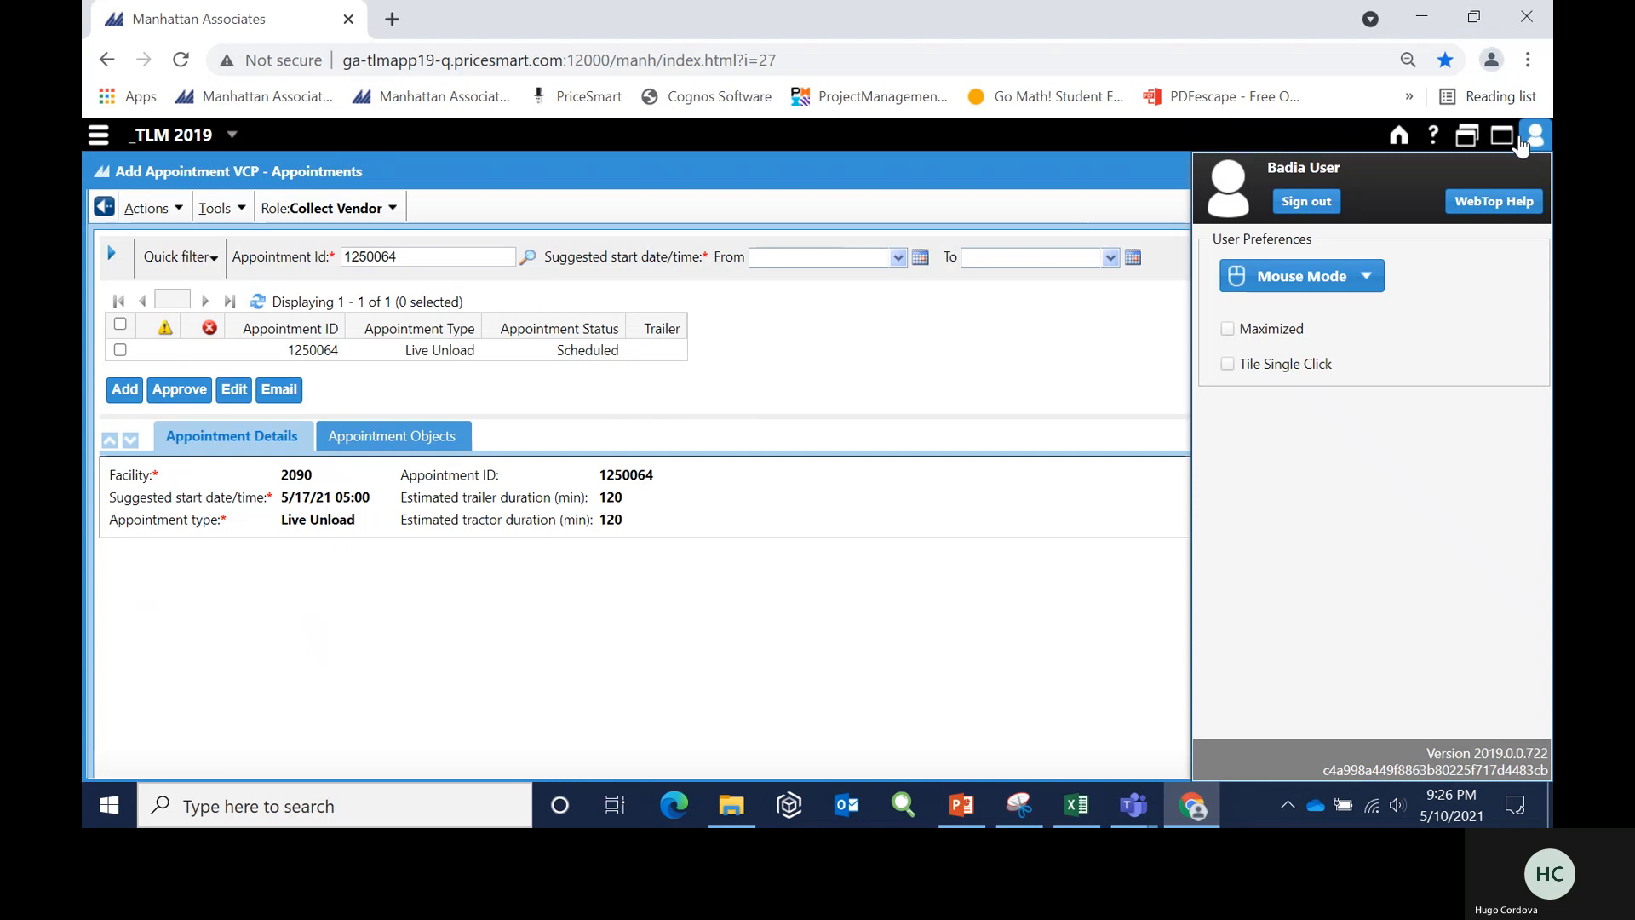
click(1307, 202)
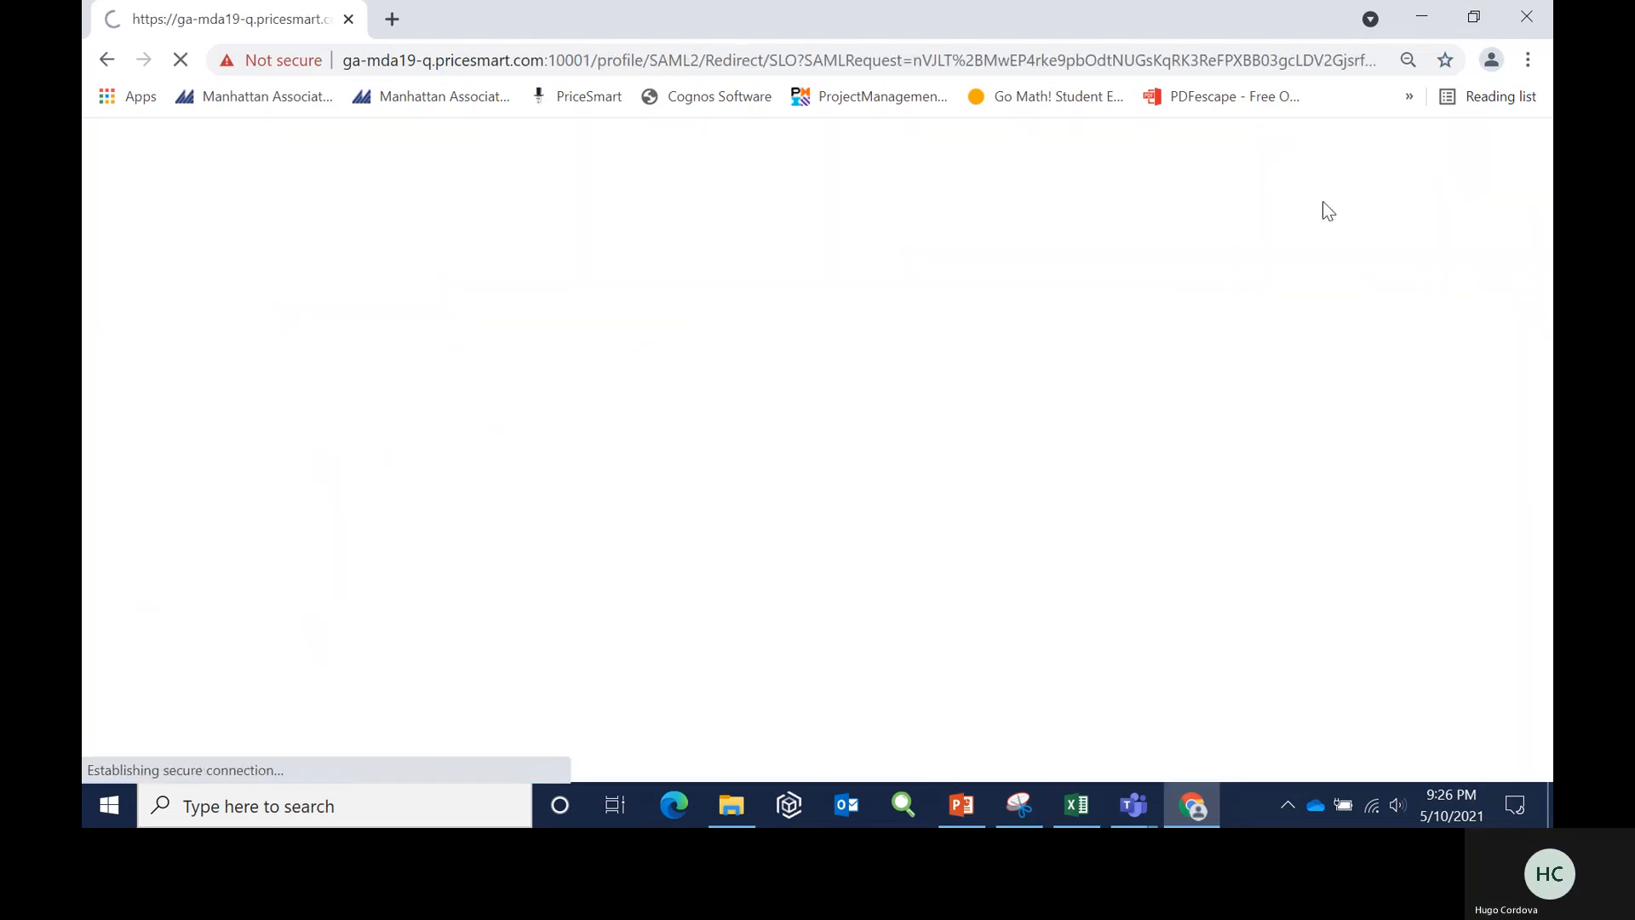